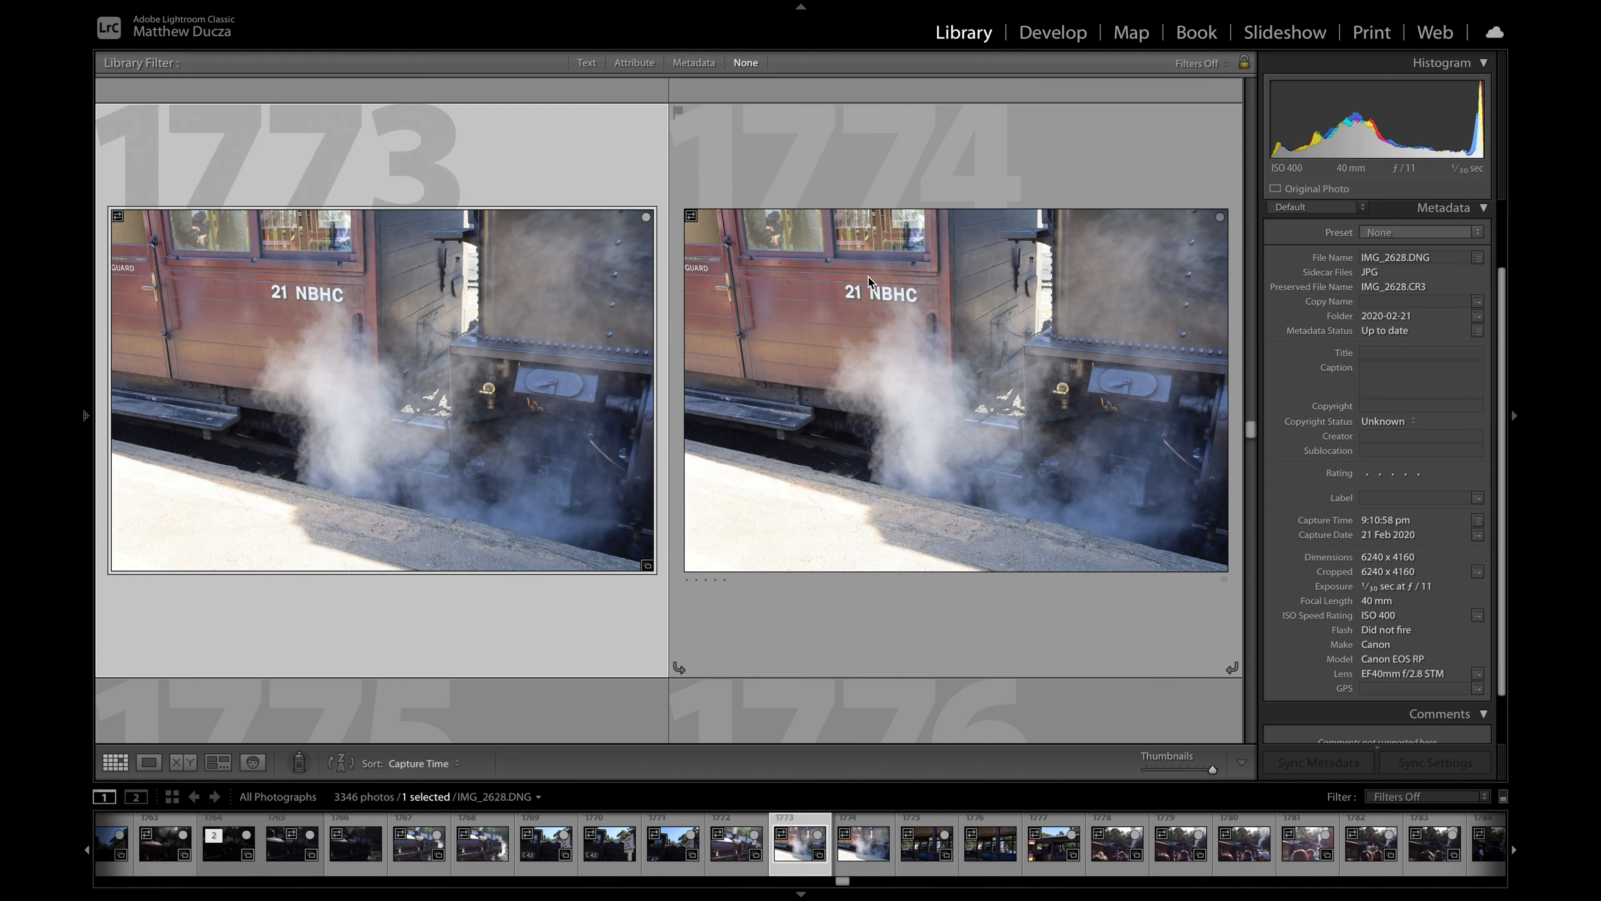
{"action": "scroll", "coordinate": [868, 285], "scroll_direction": "down", "scroll_amount": 2}
{"action": "scroll", "coordinate": [868, 285], "scroll_direction": "down", "scroll_amount": 5}
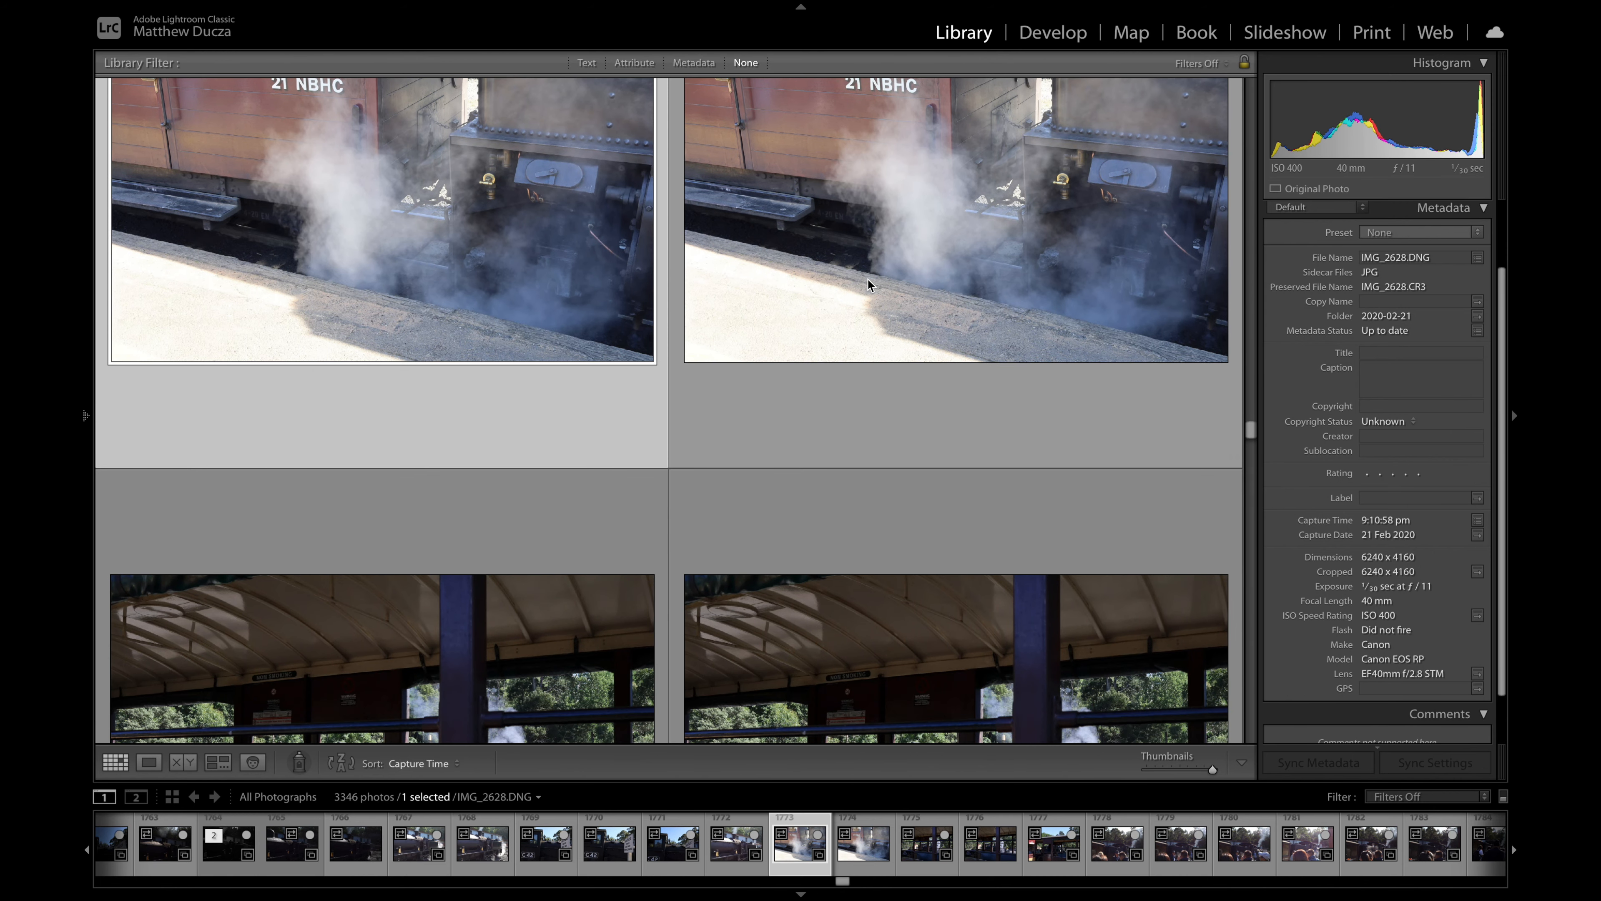
{"action": "scroll", "coordinate": [868, 285], "scroll_direction": "up", "scroll_amount": 7}
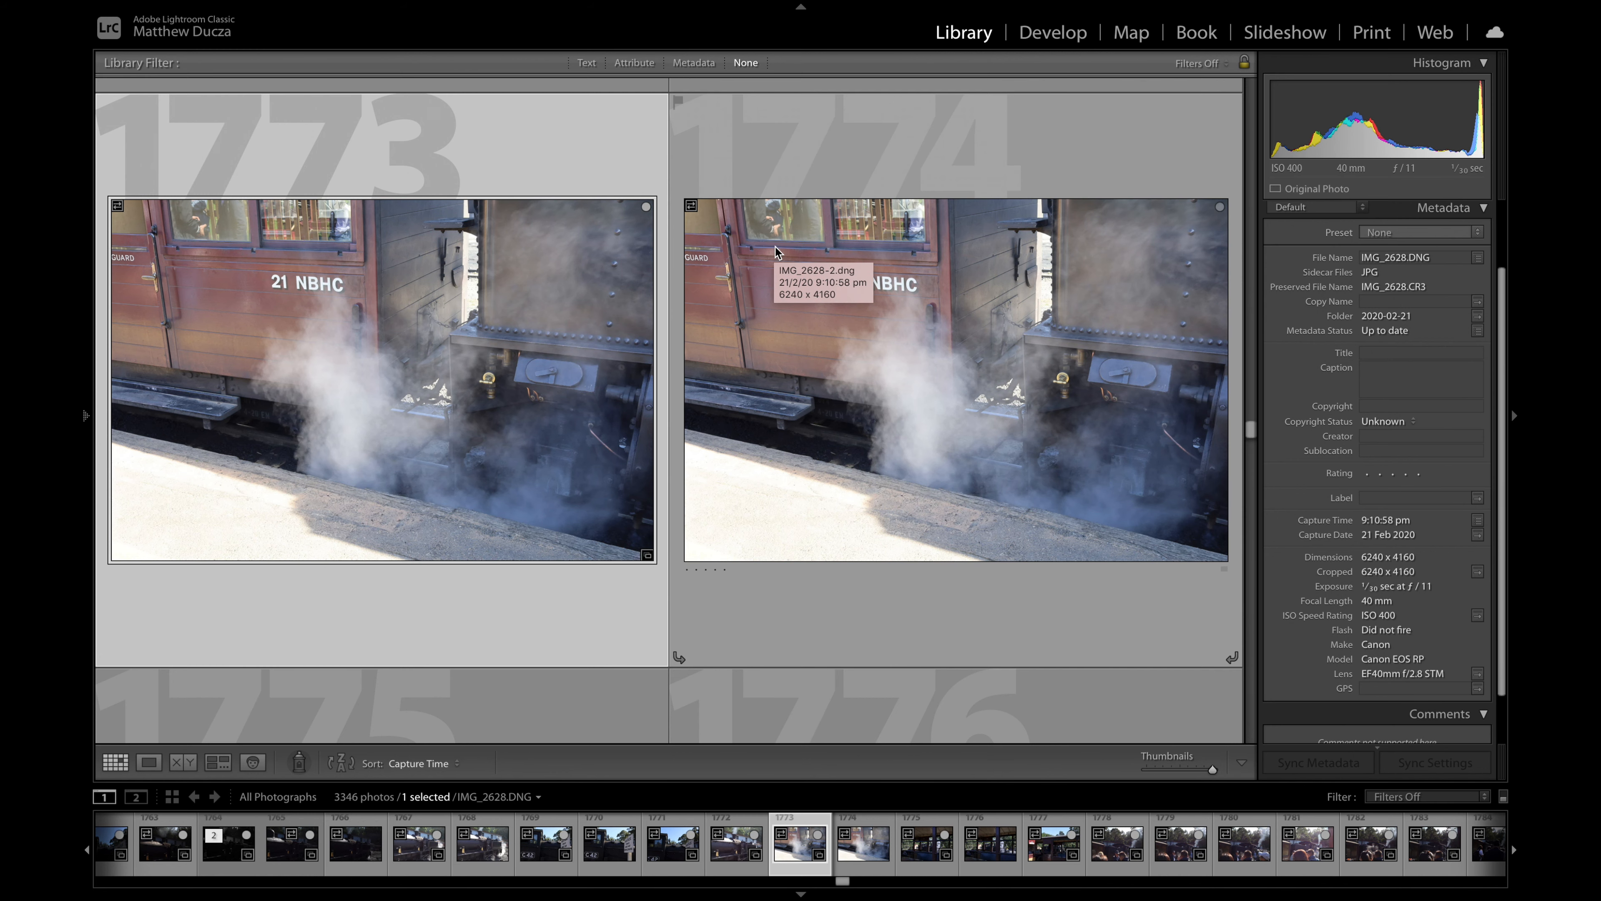
Step: Open photo IMG_2628-2.dng in Silver Efex Pro 2 as a copy with Lightroom adjustments and make the editor full screen
{"action": "left_click", "coordinate": [931, 260]}
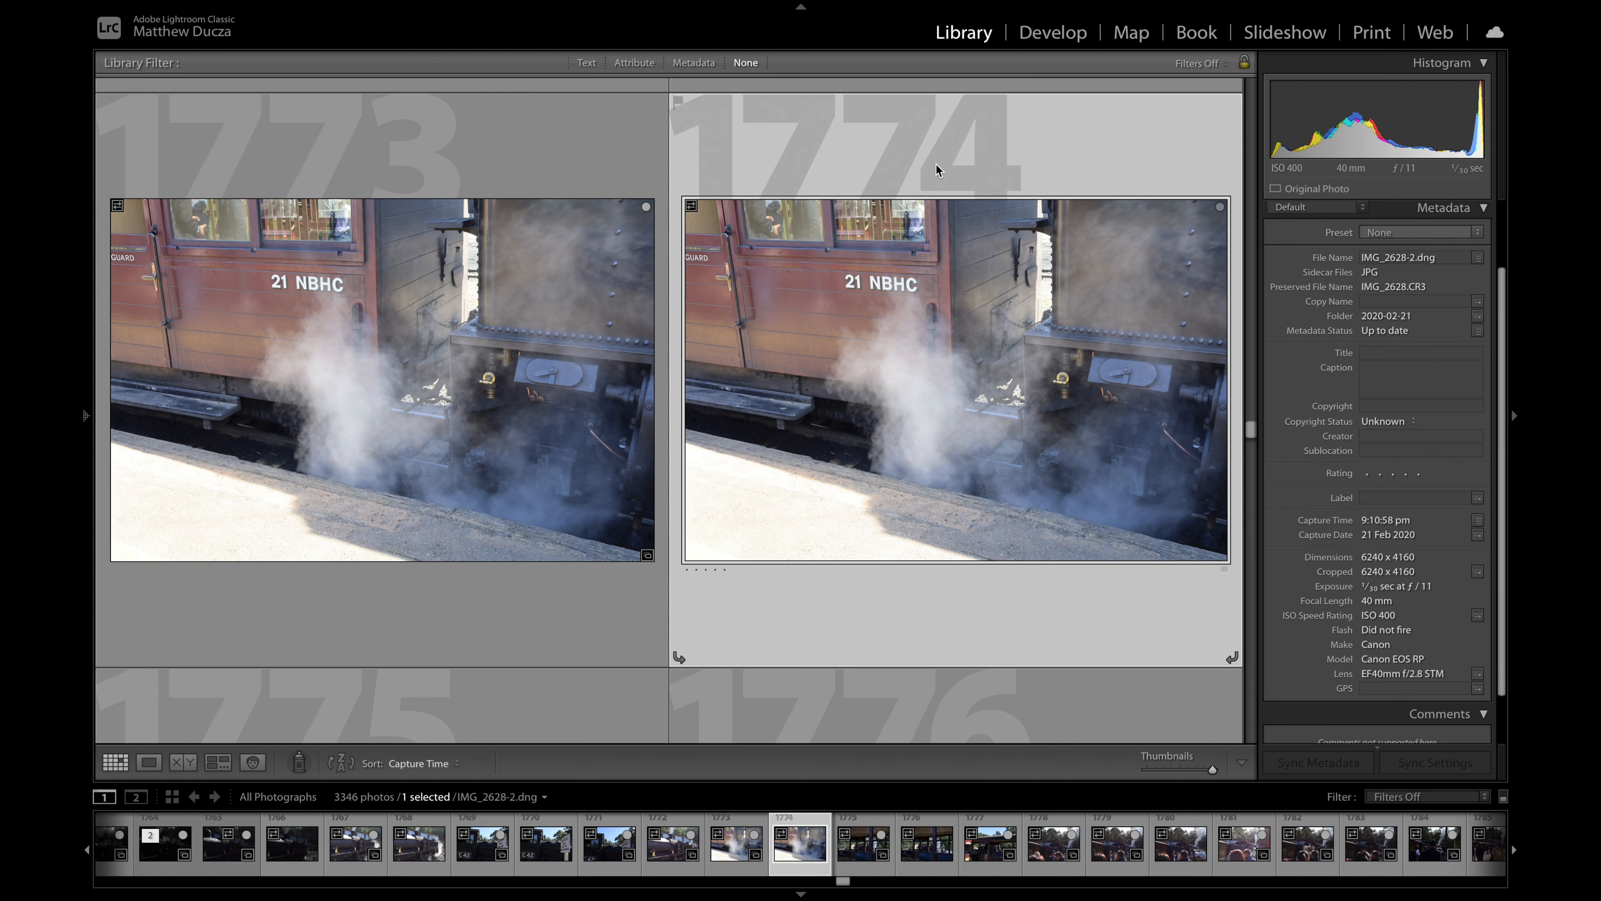
{"action": "right_click", "coordinate": [986, 289]}
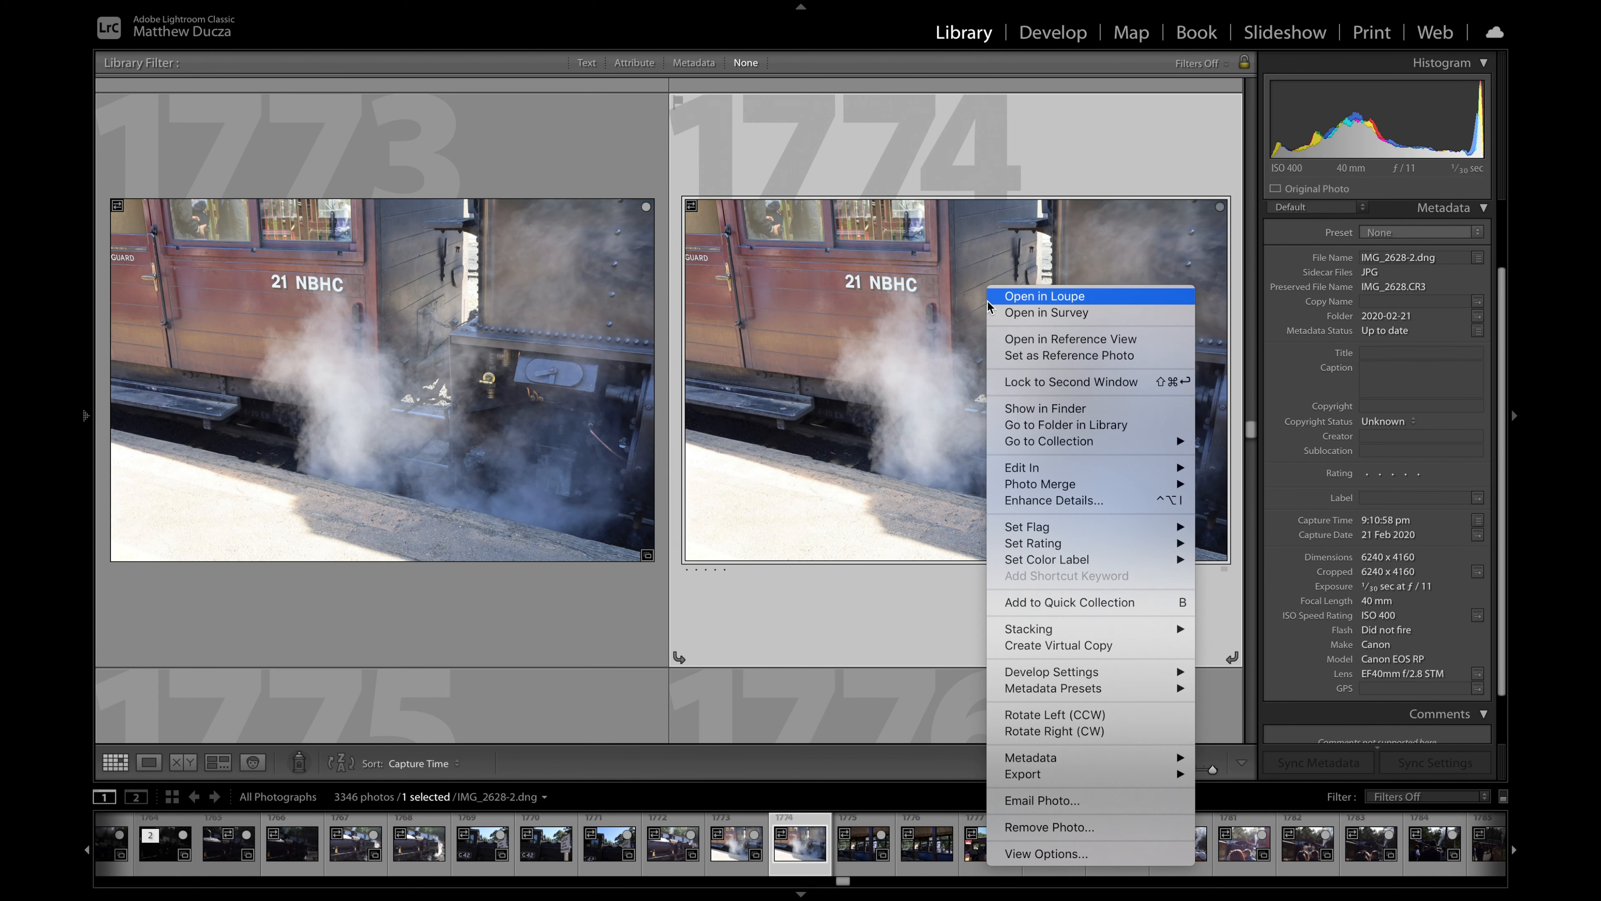
{"action": "mouse_move", "coordinate": [1033, 466]}
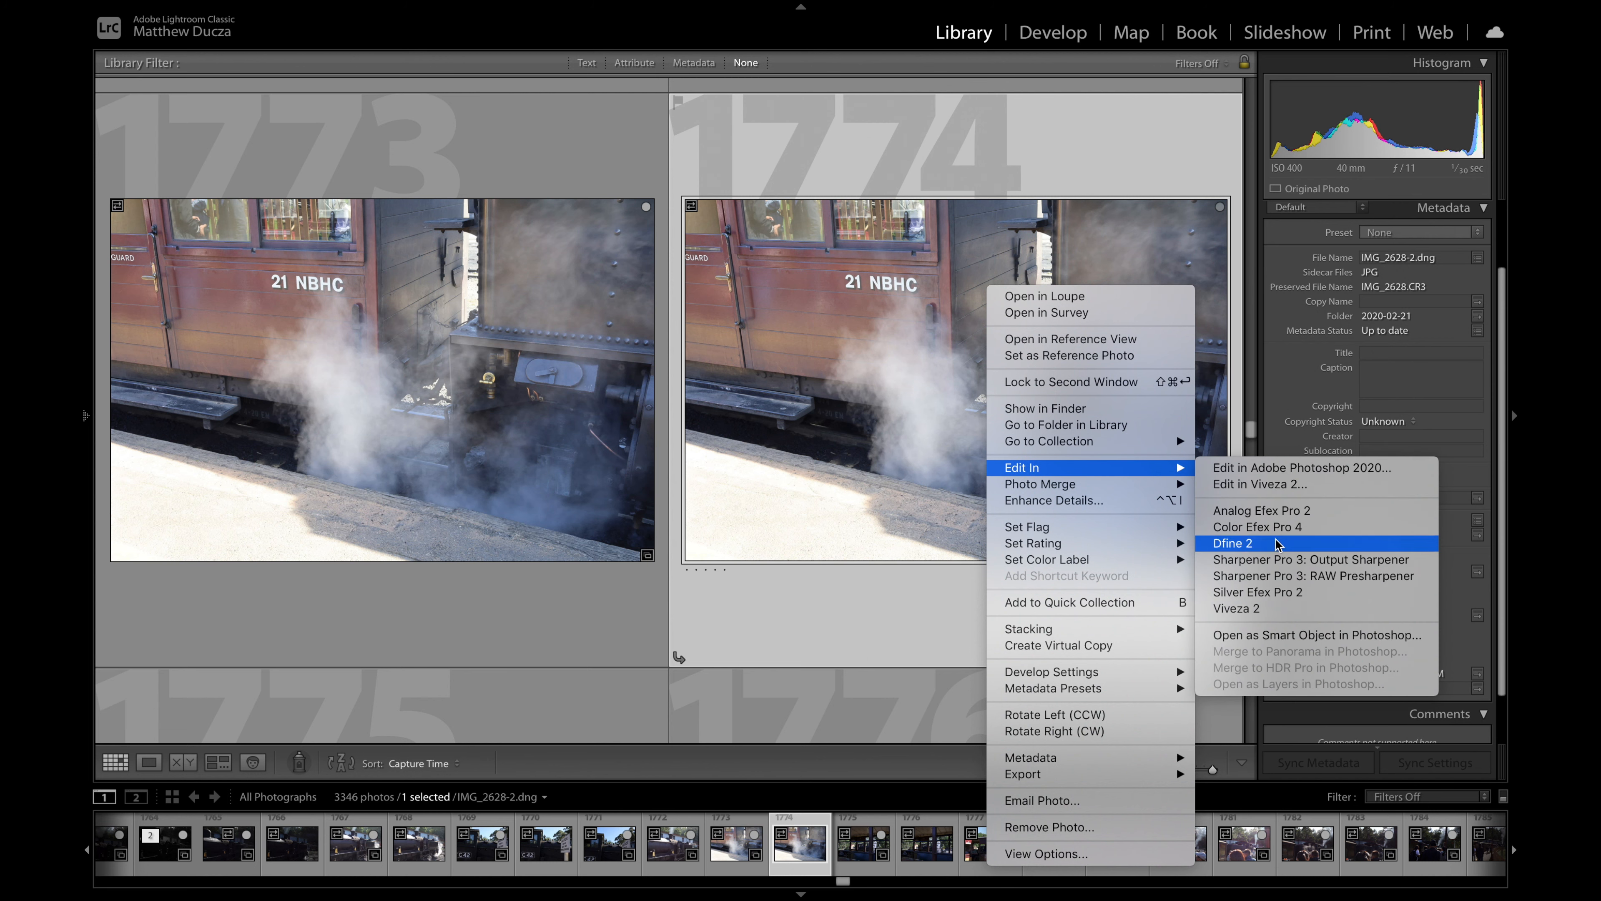
{"action": "left_click", "coordinate": [1279, 593]}
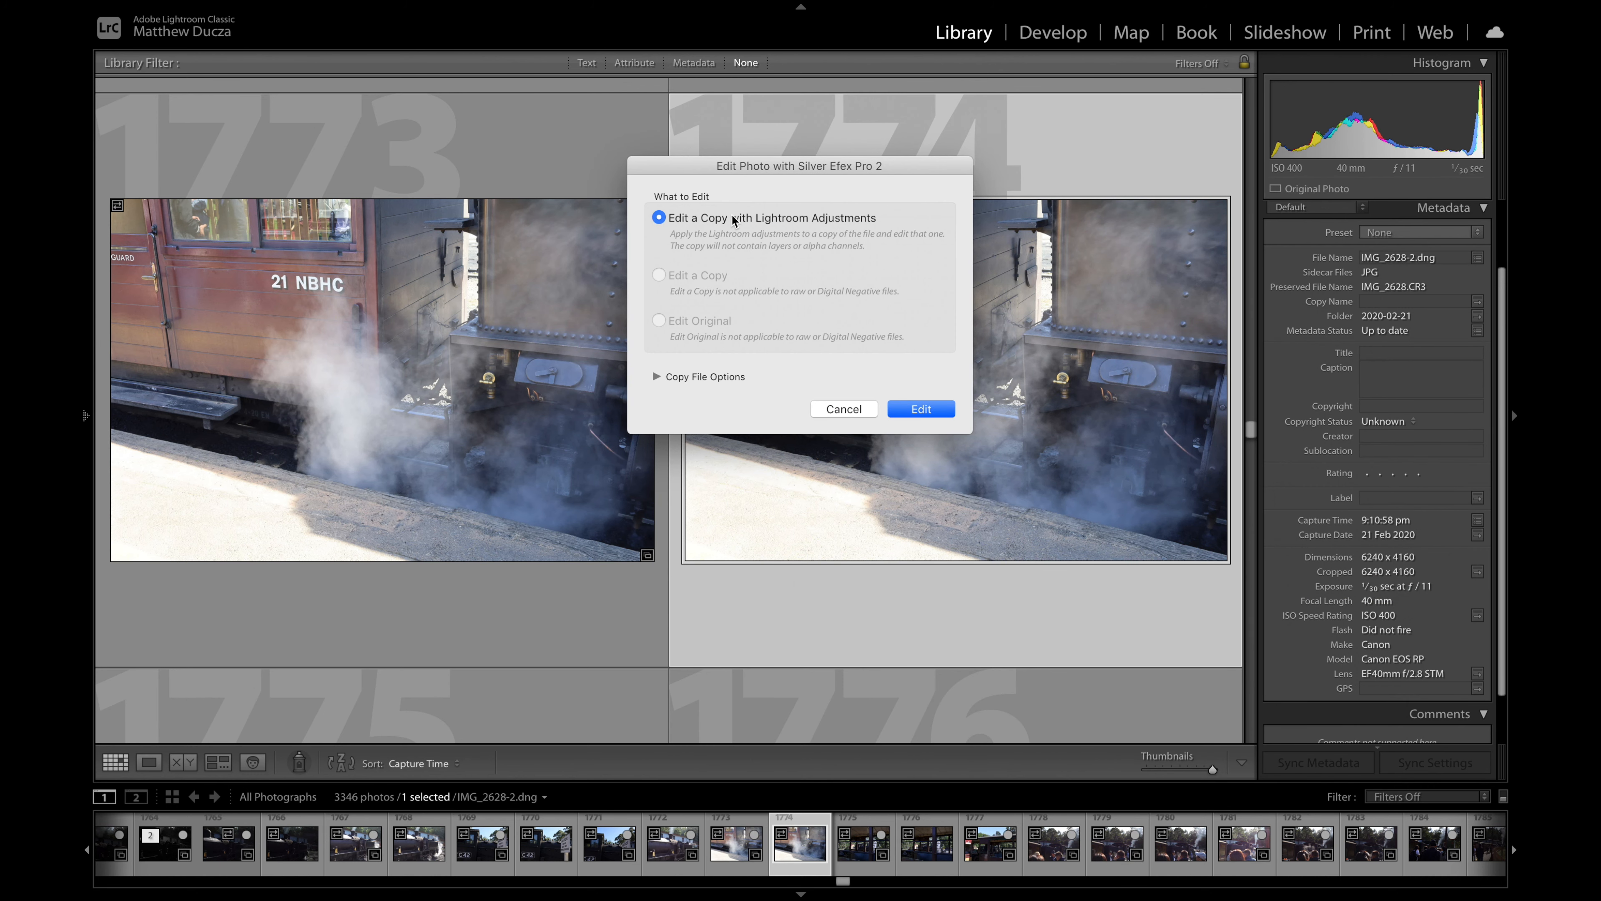
{"action": "left_click", "coordinate": [930, 413]}
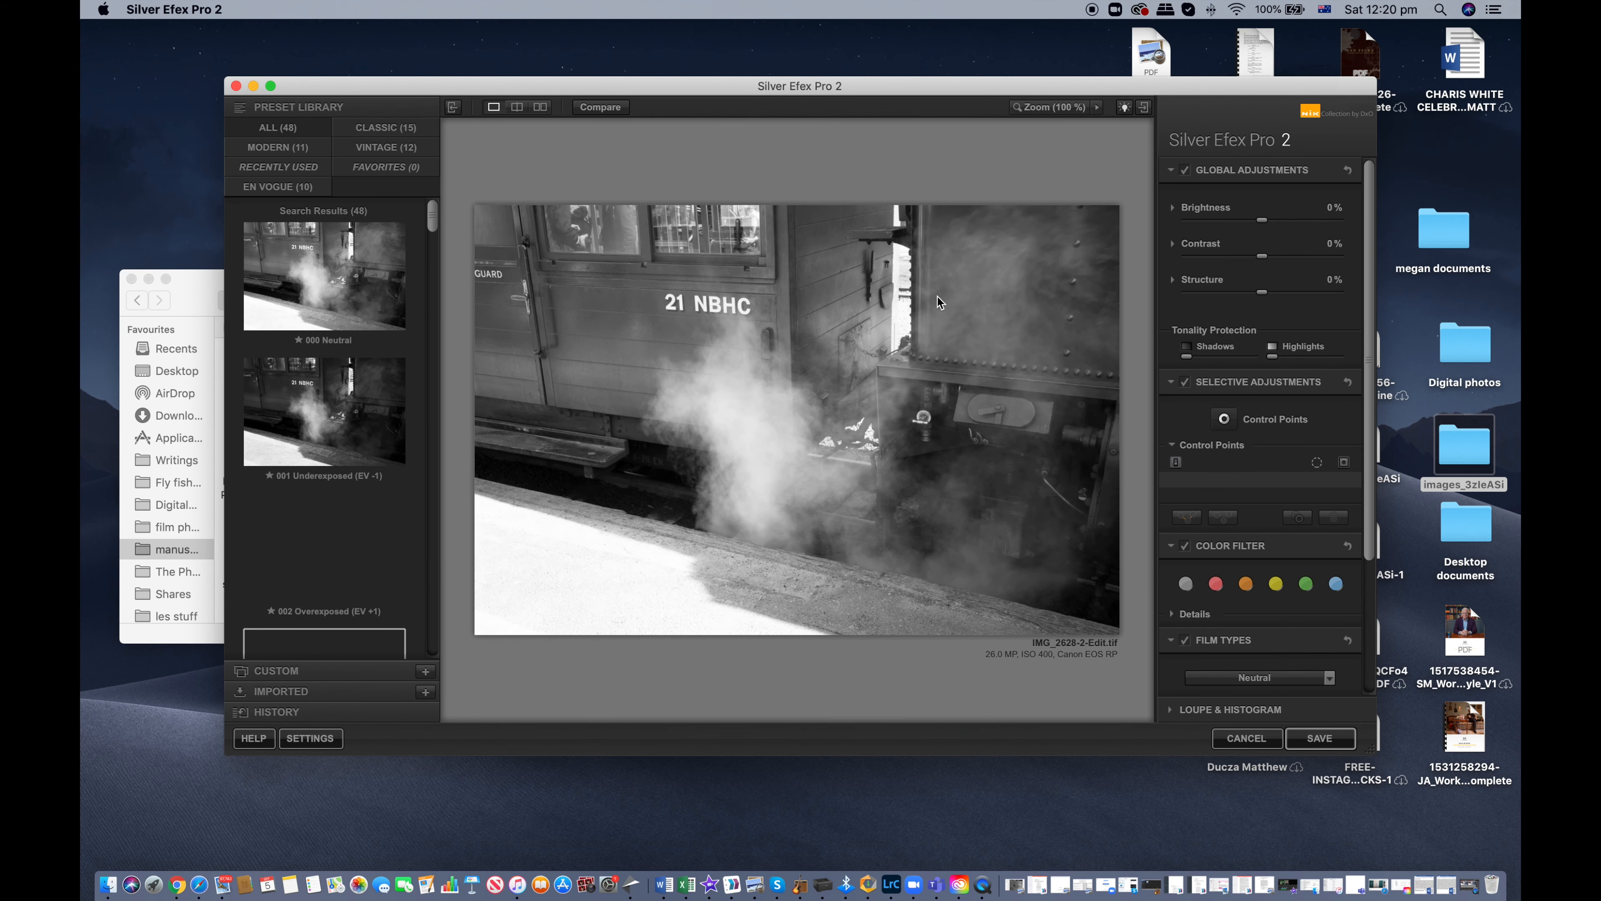
{"action": "left_click", "coordinate": [271, 86]}
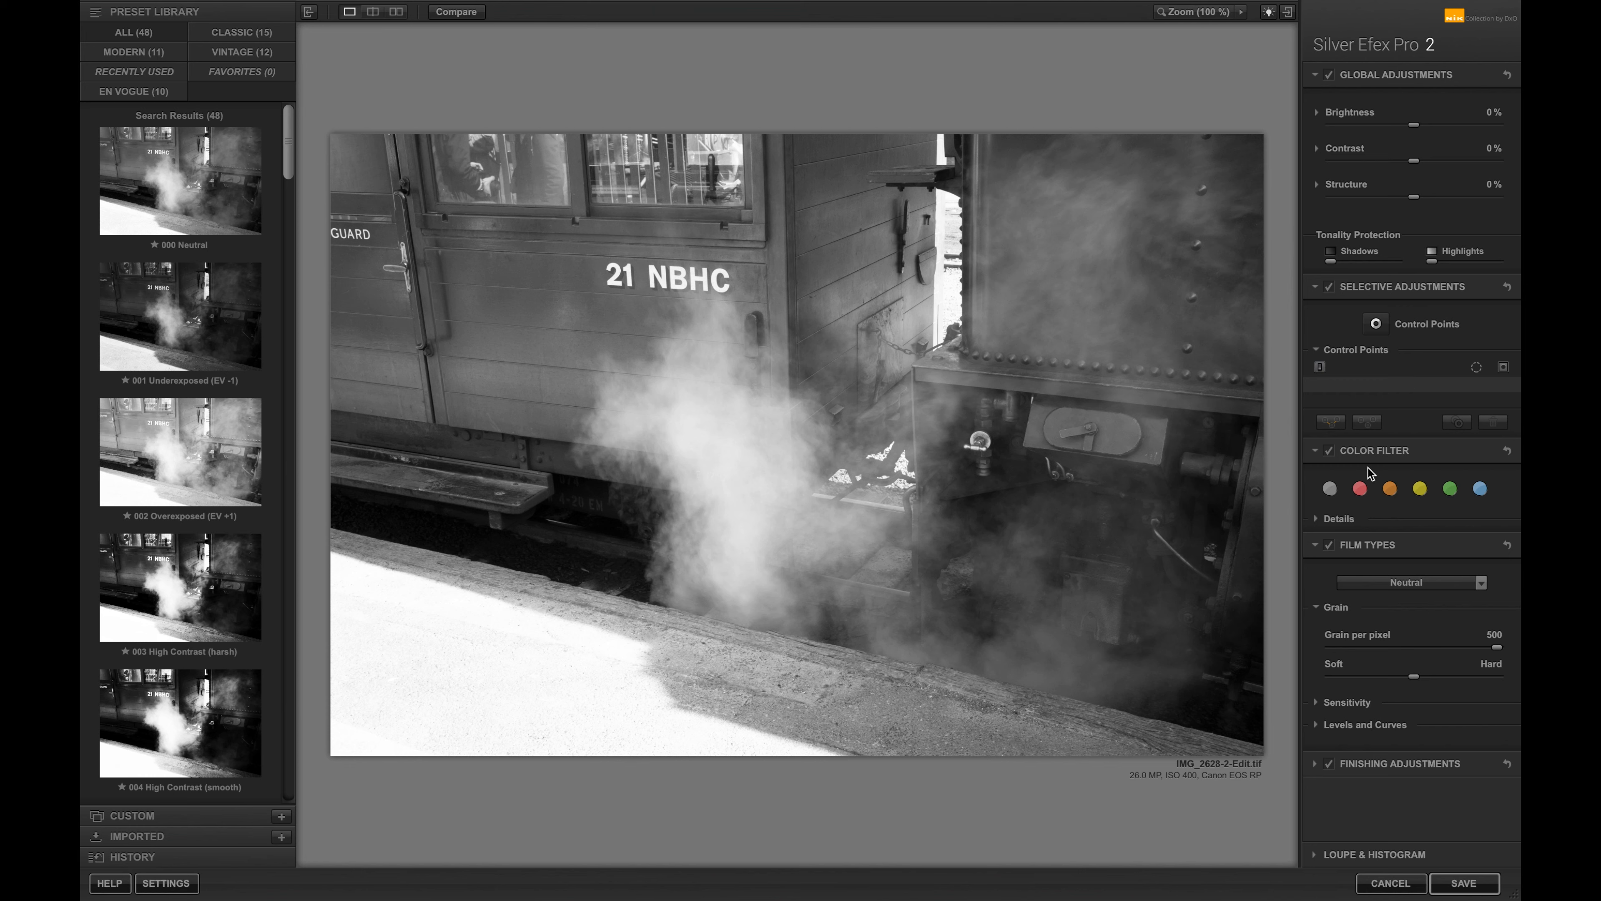
Step: Try the red, yellow, green and blue color filters in turn to compare their effect on the train photo
{"action": "left_click", "coordinate": [1359, 489]}
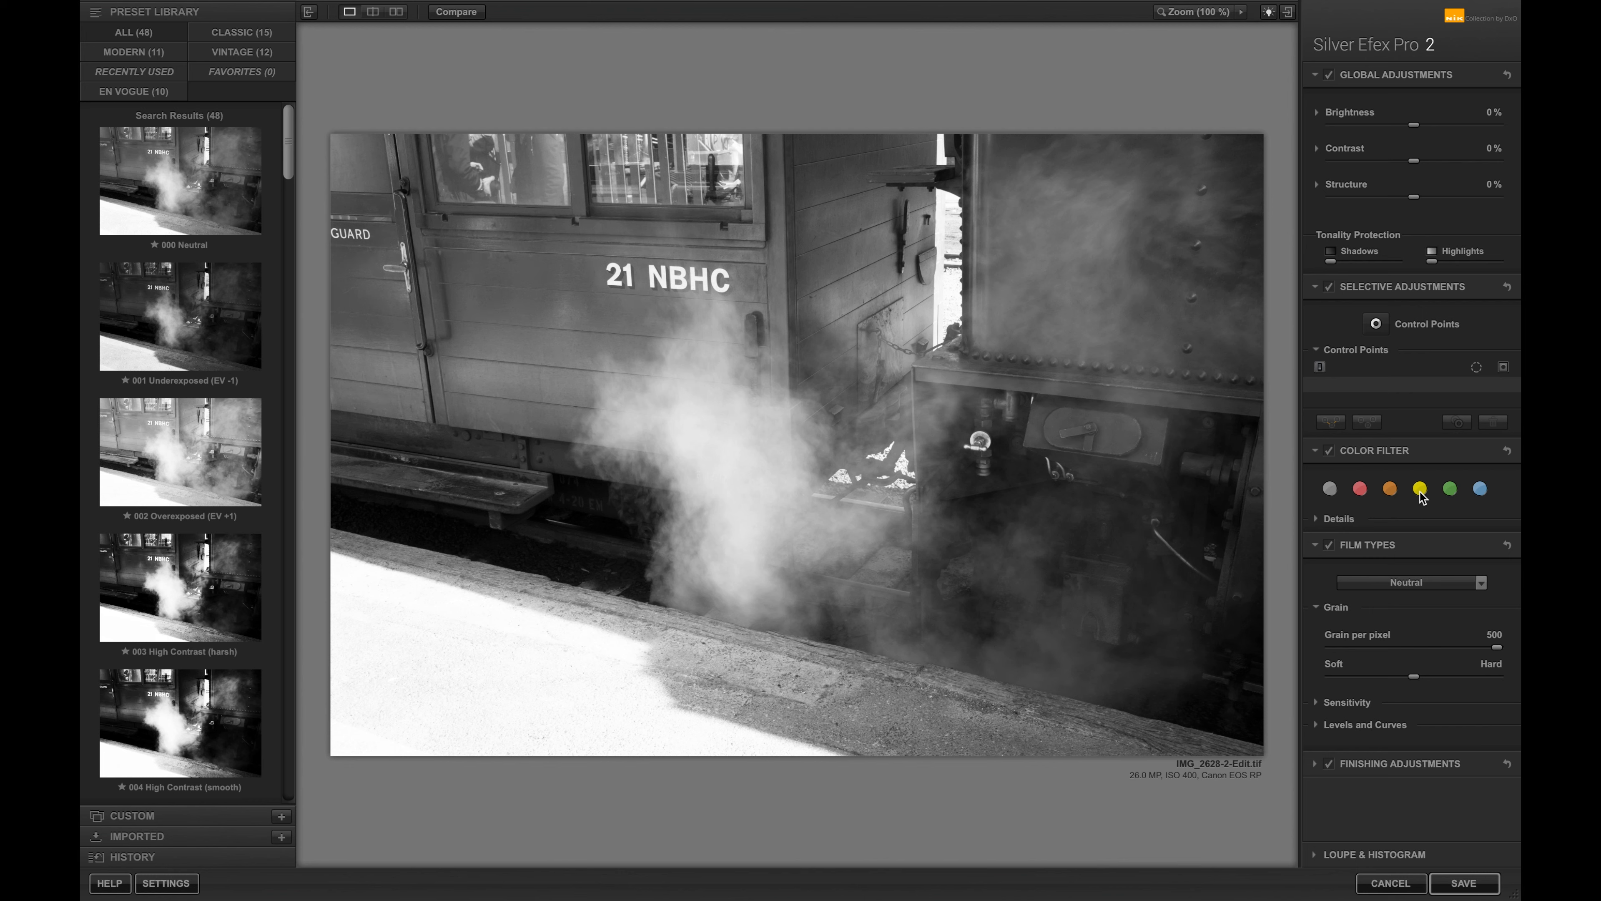
{"action": "left_click", "coordinate": [1451, 491]}
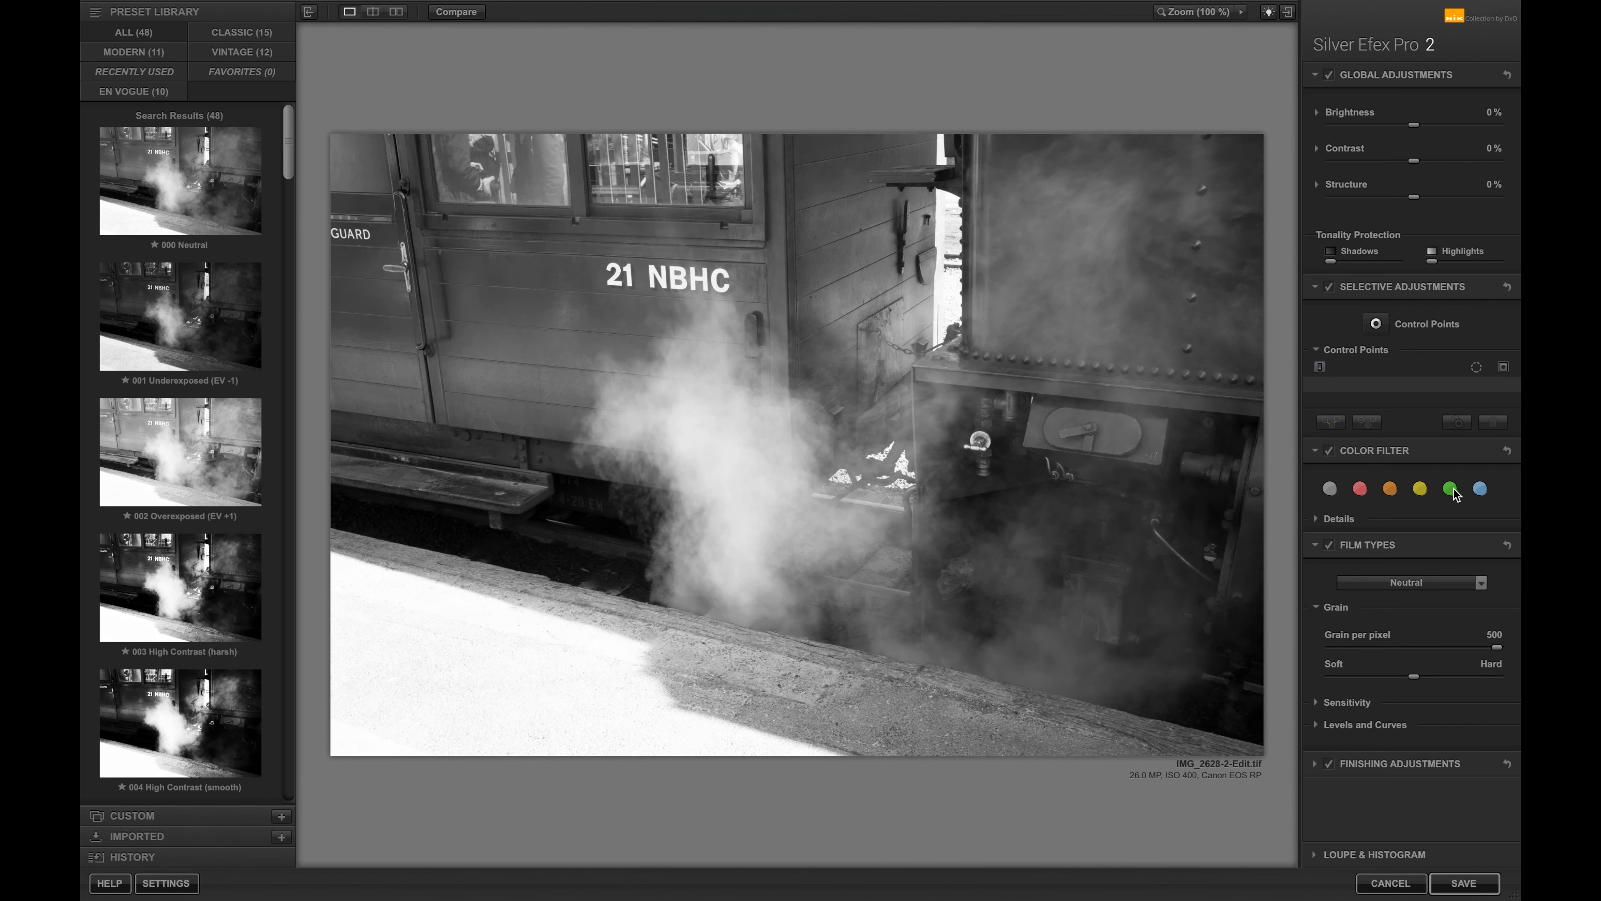
{"action": "left_click", "coordinate": [1481, 489]}
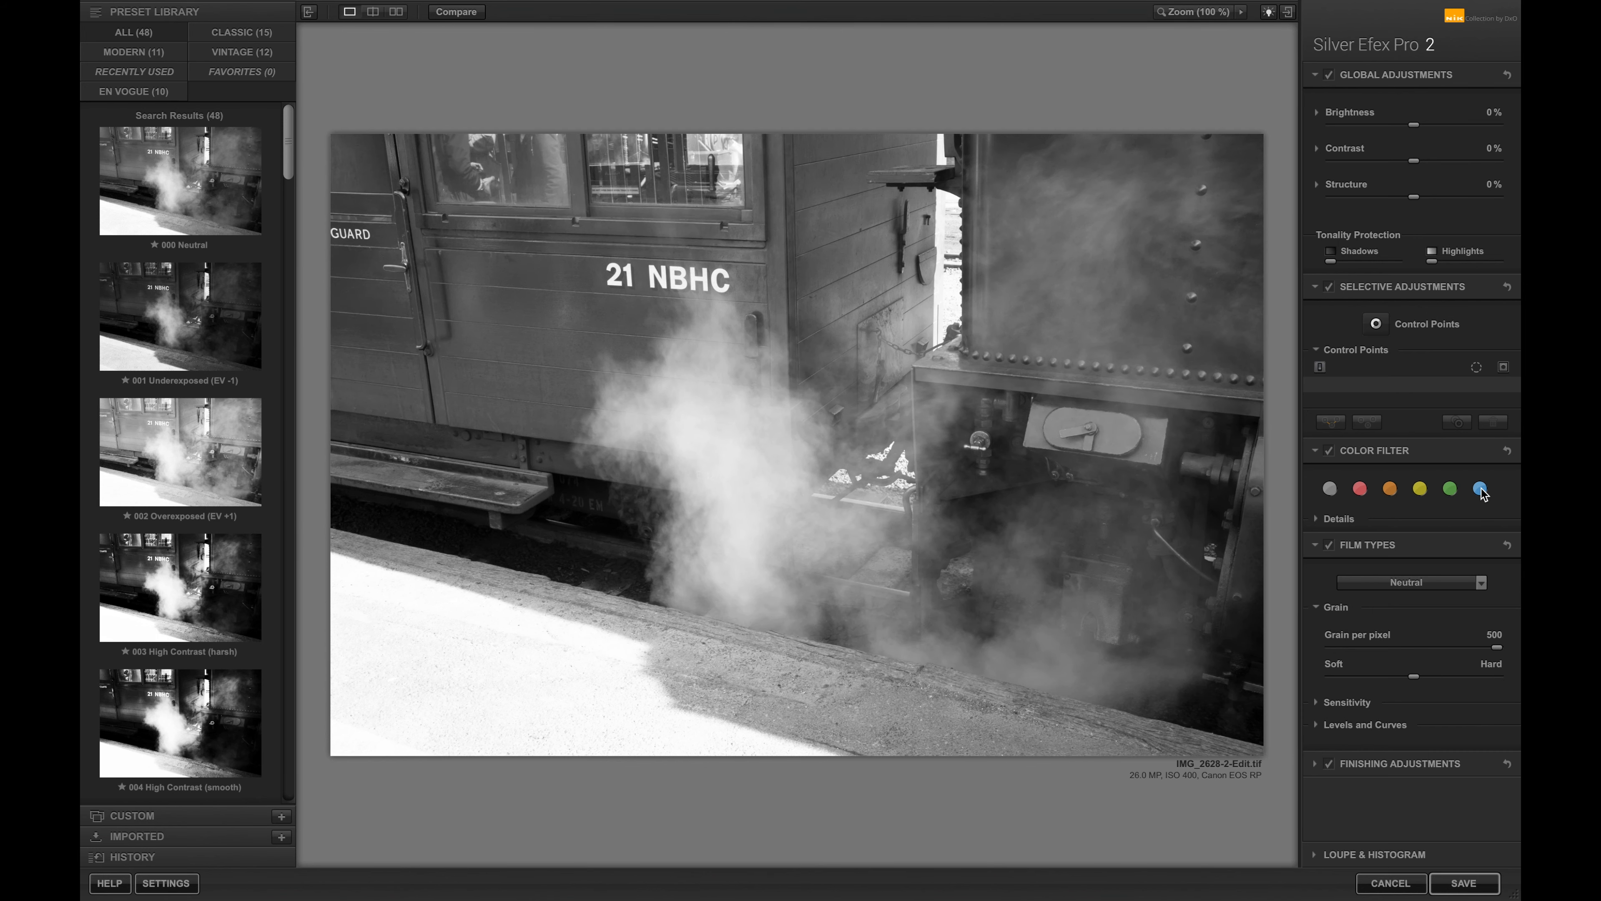
{"action": "left_click", "coordinate": [1453, 492]}
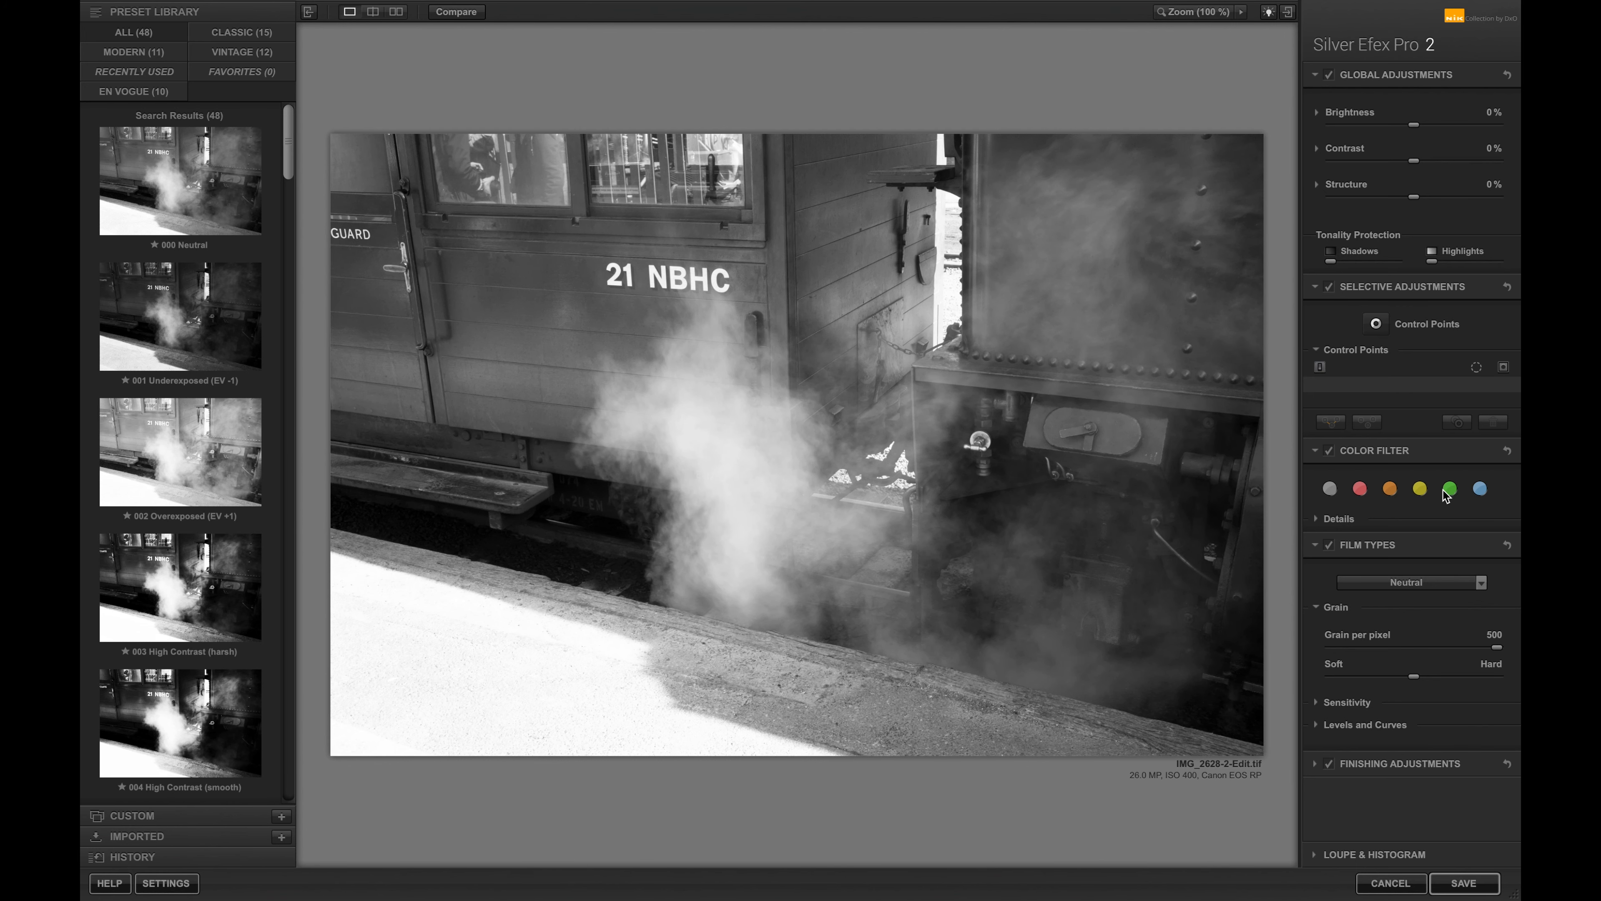
{"action": "left_click", "coordinate": [1359, 491]}
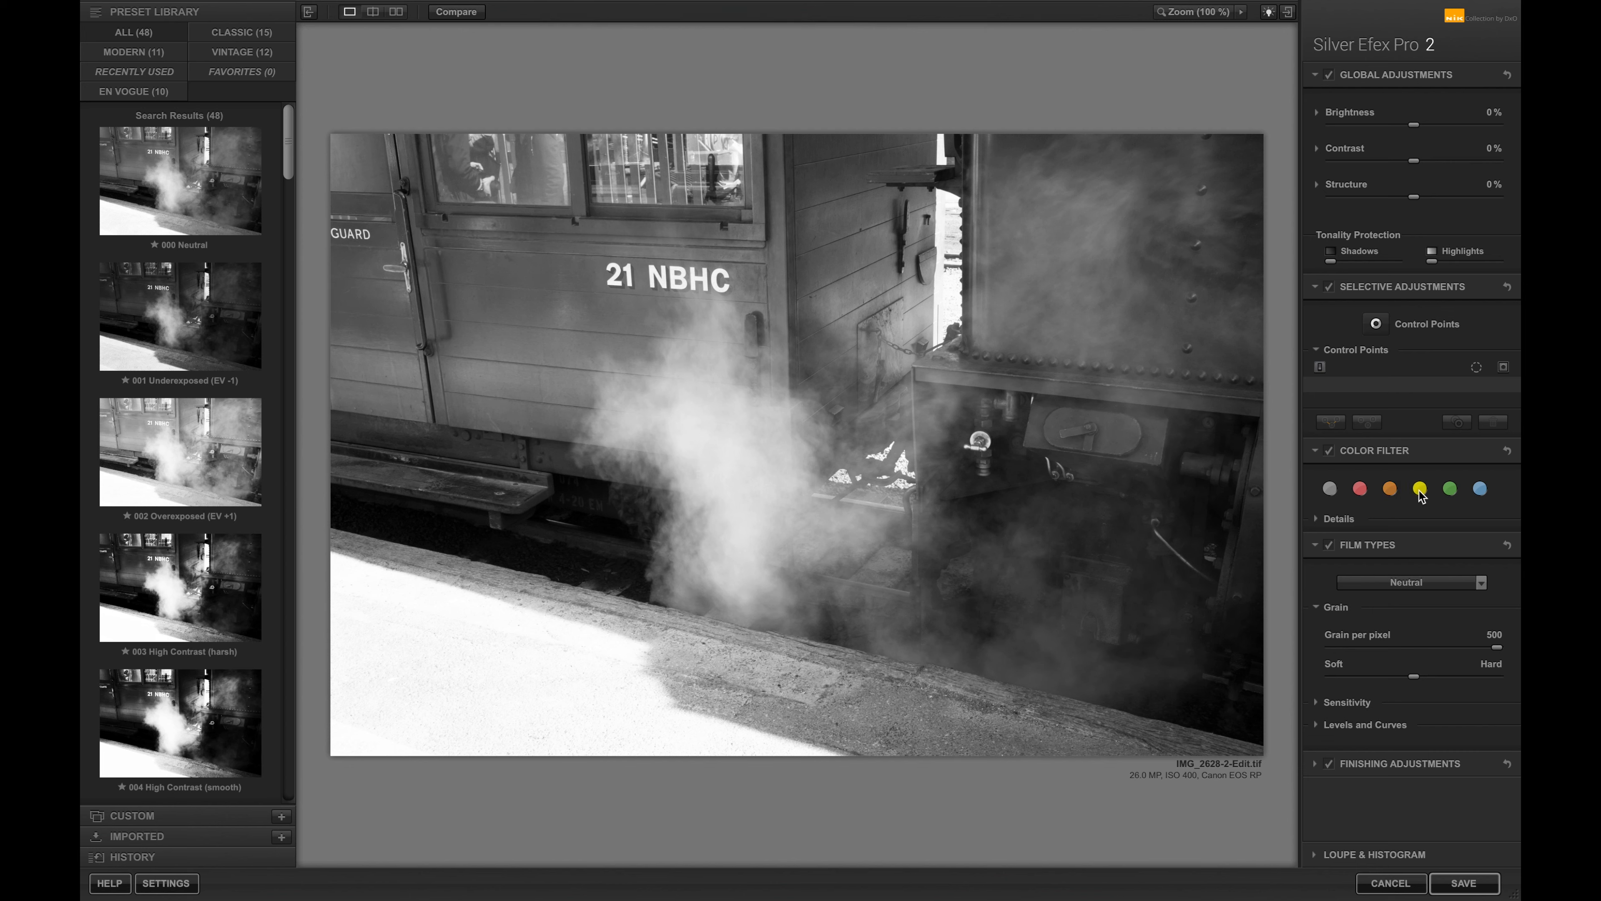
{"action": "left_click", "coordinate": [1450, 491]}
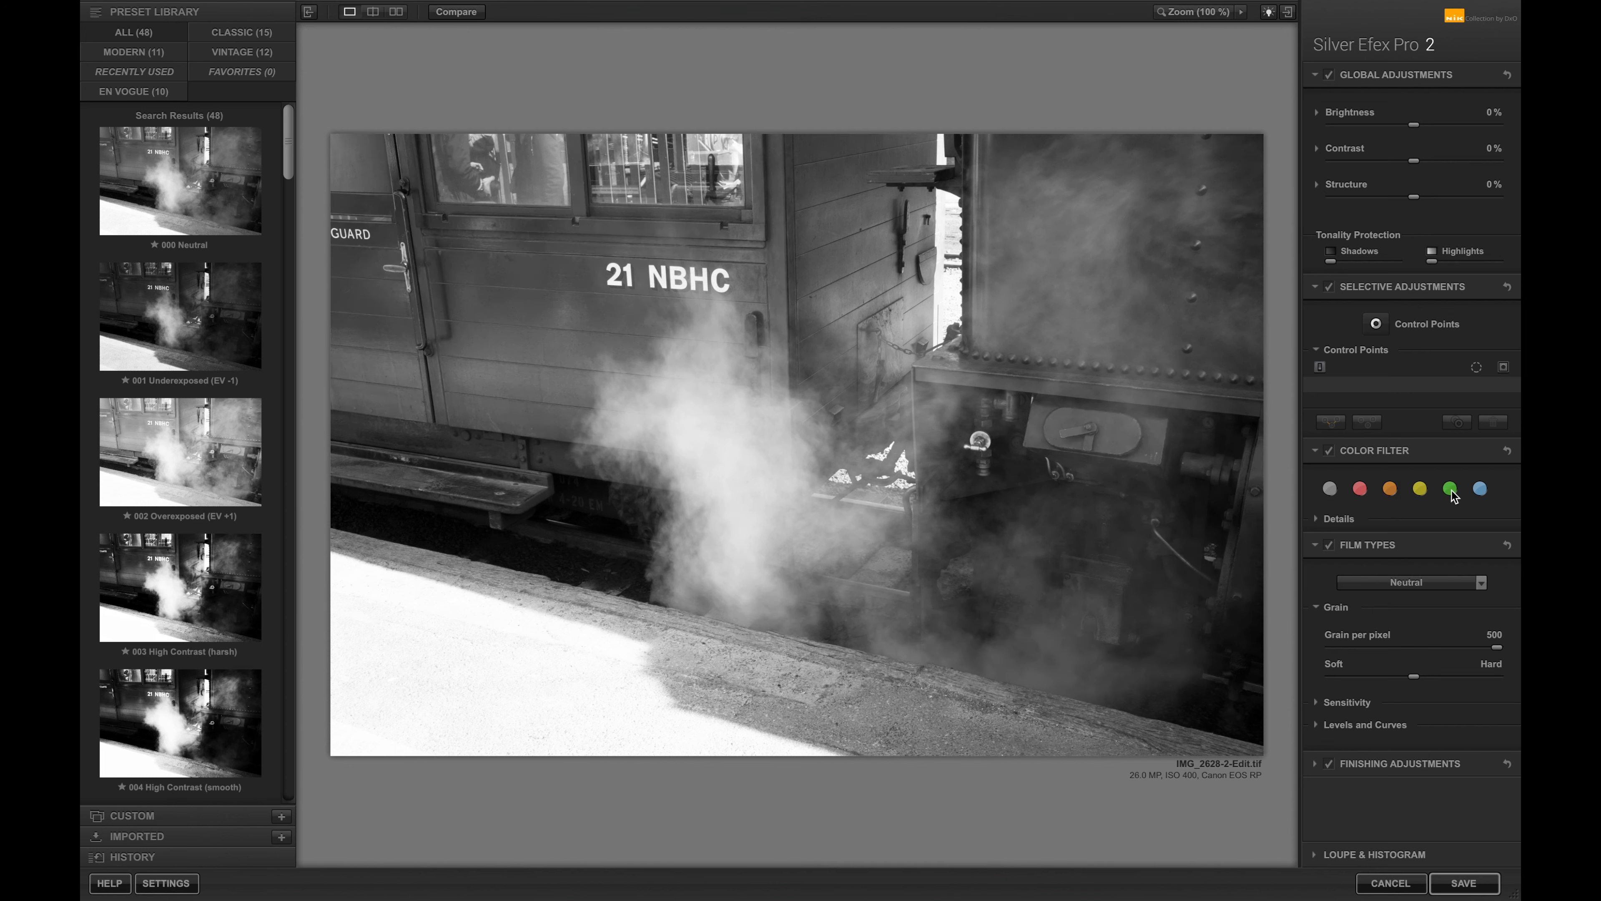
{"action": "left_click", "coordinate": [1479, 490]}
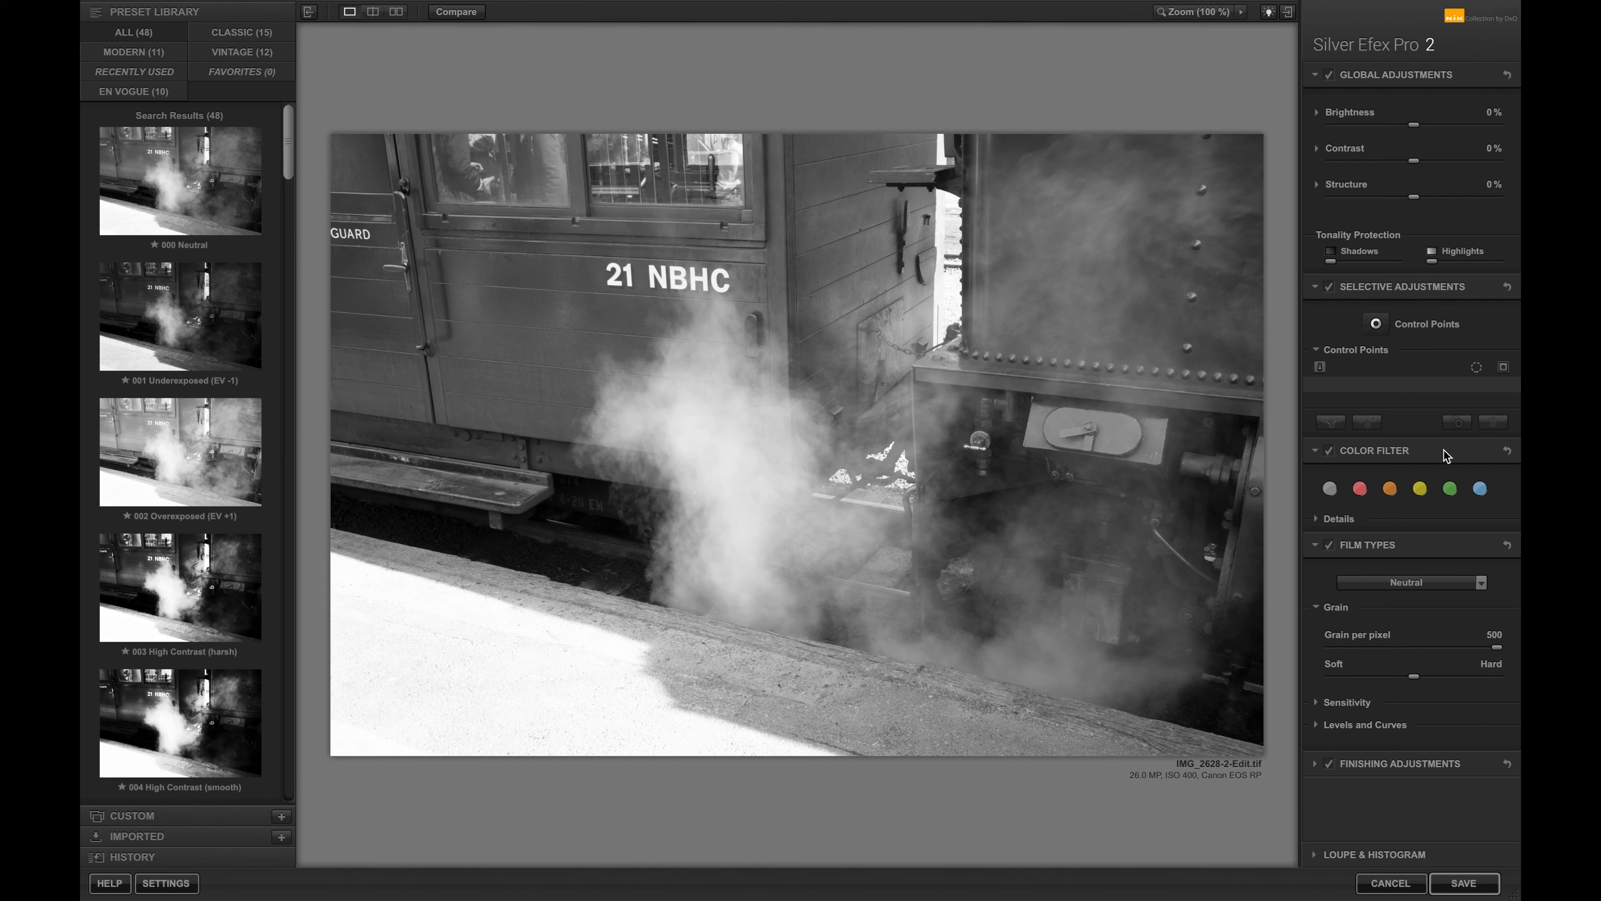
{"action": "left_click", "coordinate": [1453, 489]}
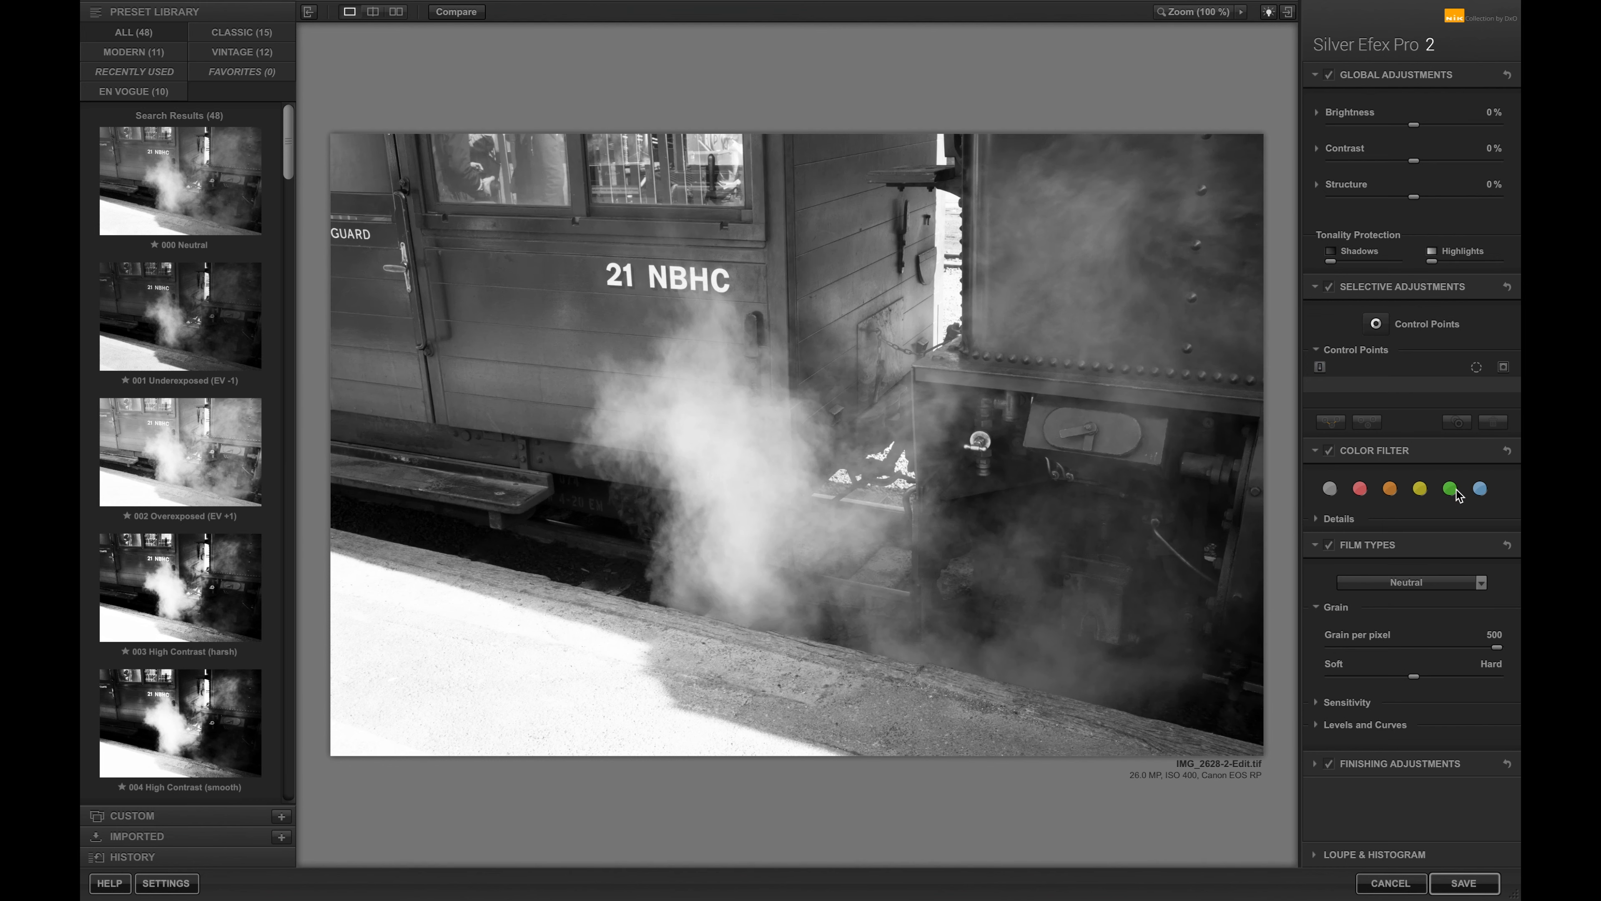
{"action": "left_click", "coordinate": [1419, 489]}
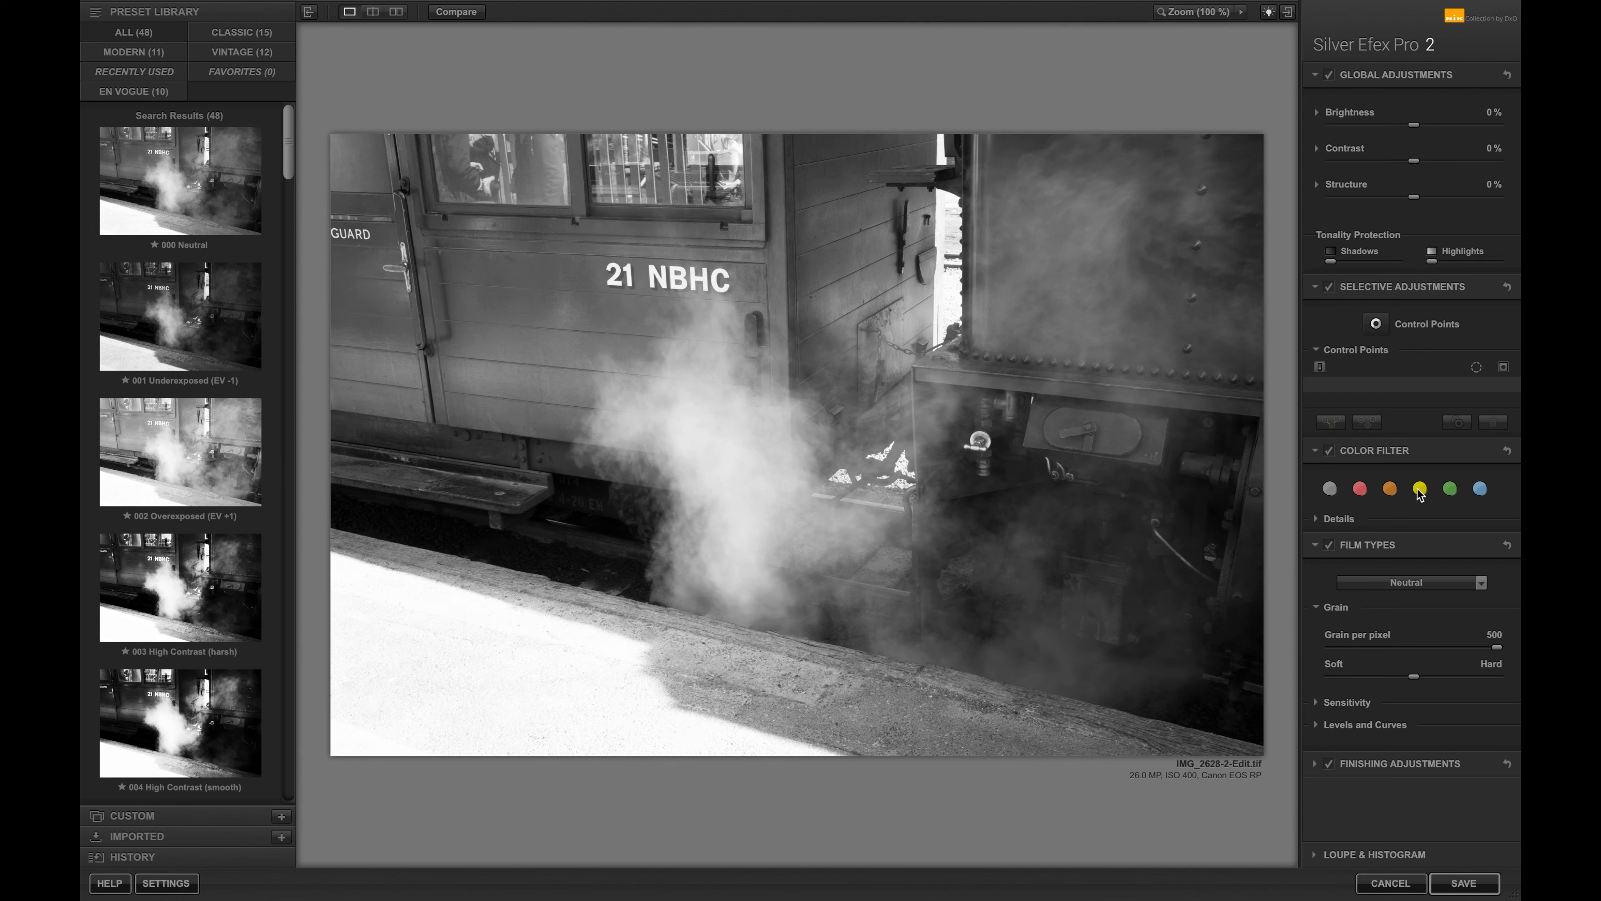
{"action": "left_click", "coordinate": [1360, 491]}
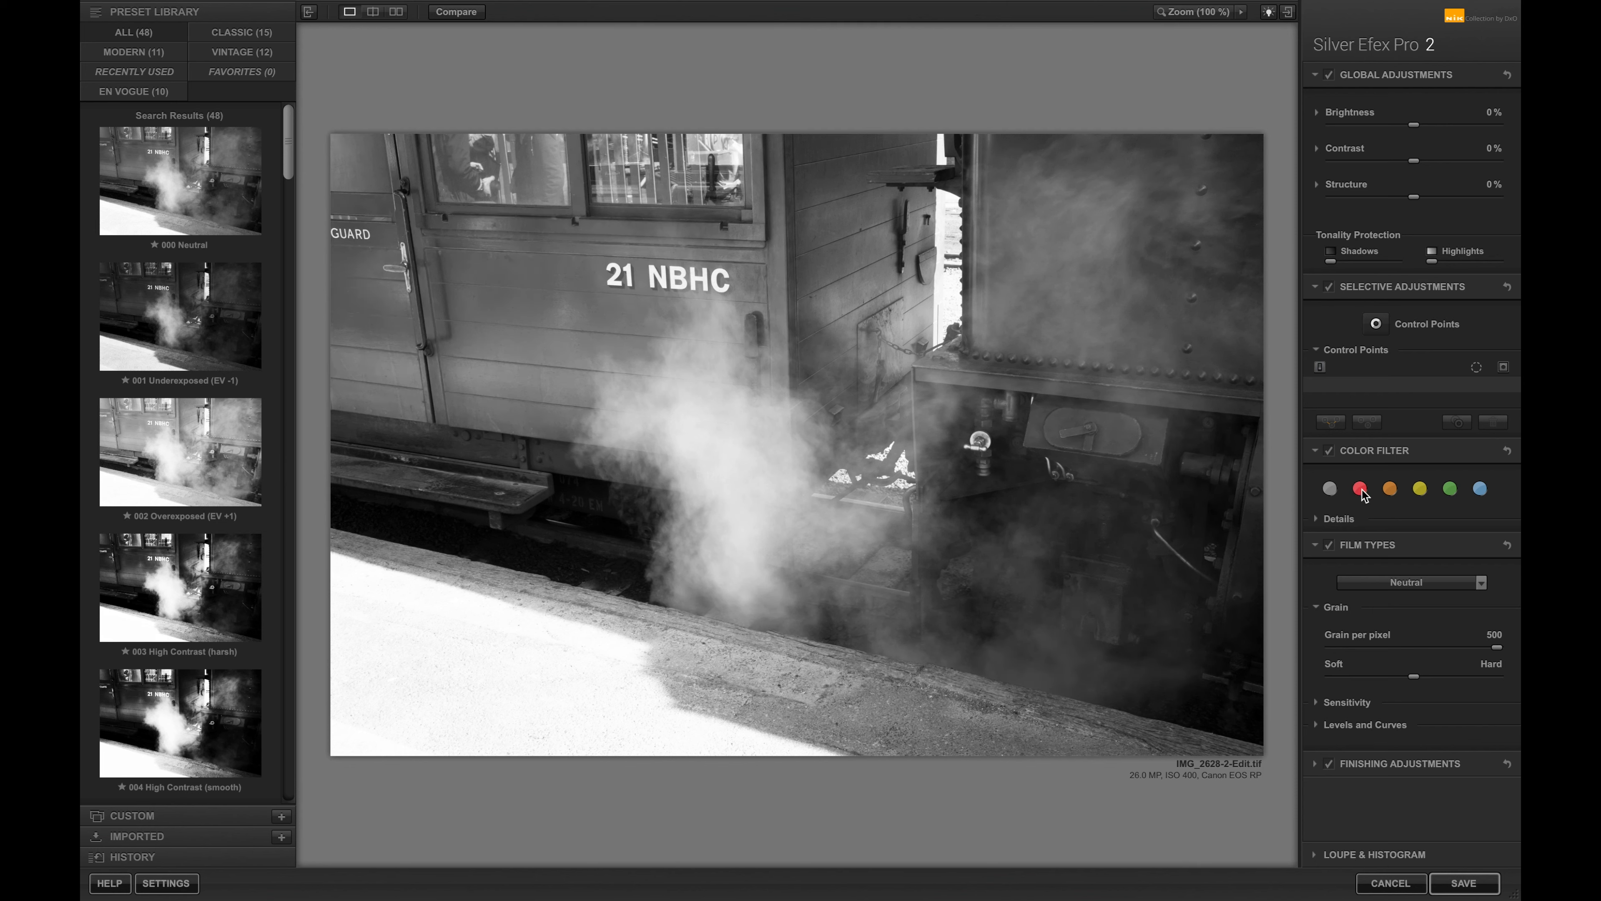
{"action": "left_click", "coordinate": [1483, 491]}
{"action": "left_click", "coordinate": [1451, 490]}
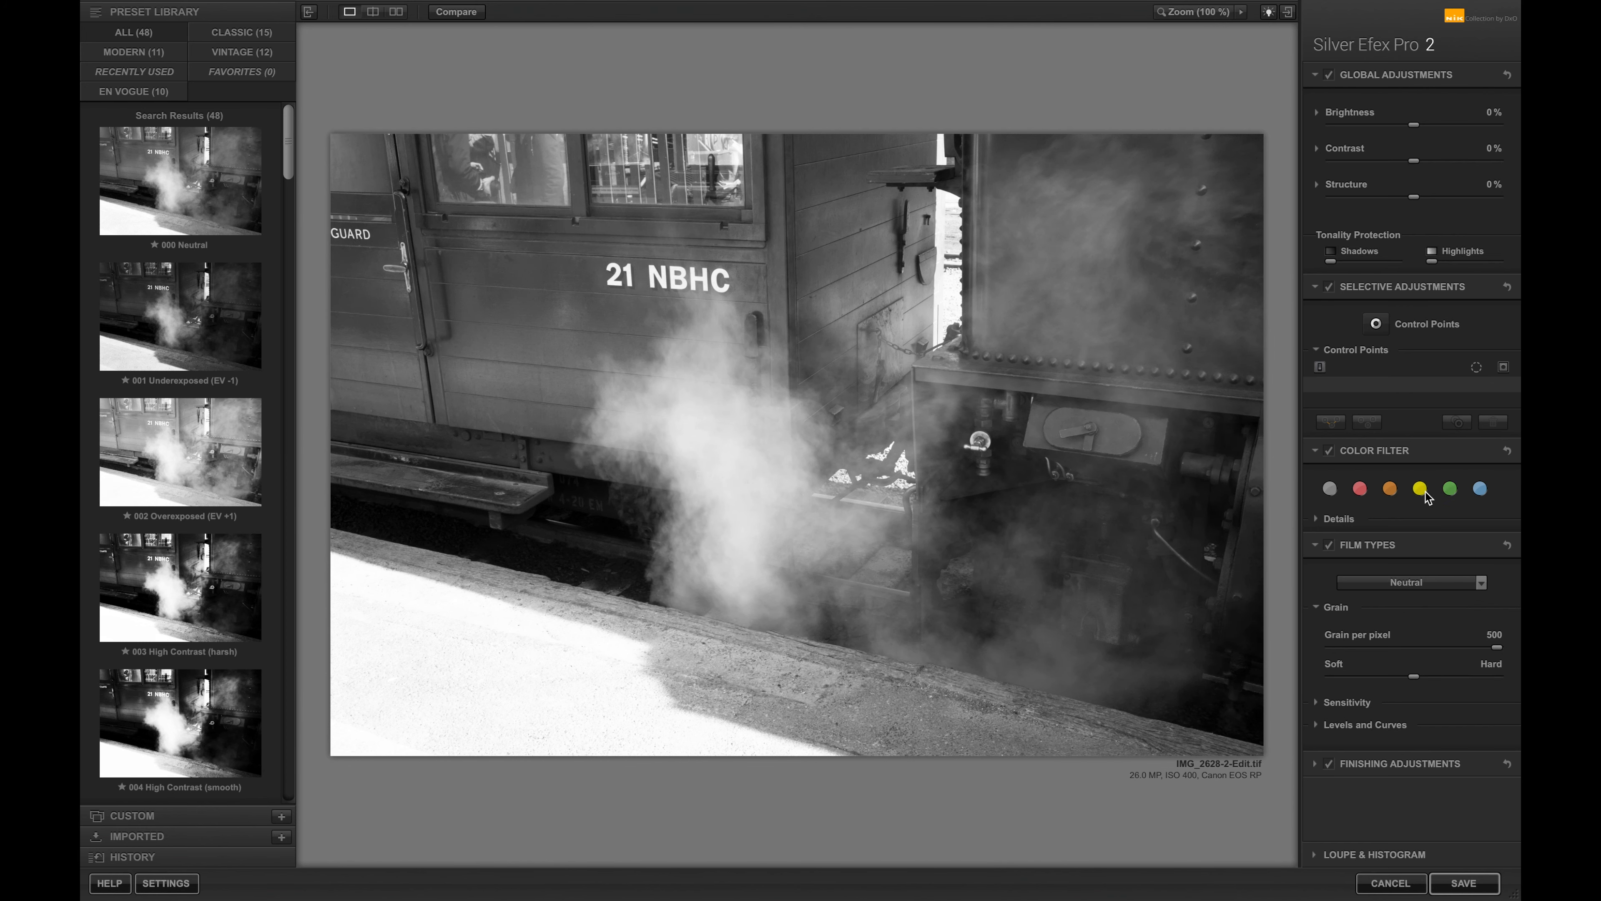
{"action": "left_click", "coordinate": [1422, 491]}
{"action": "left_click", "coordinate": [1452, 494]}
{"action": "left_click", "coordinate": [1482, 491]}
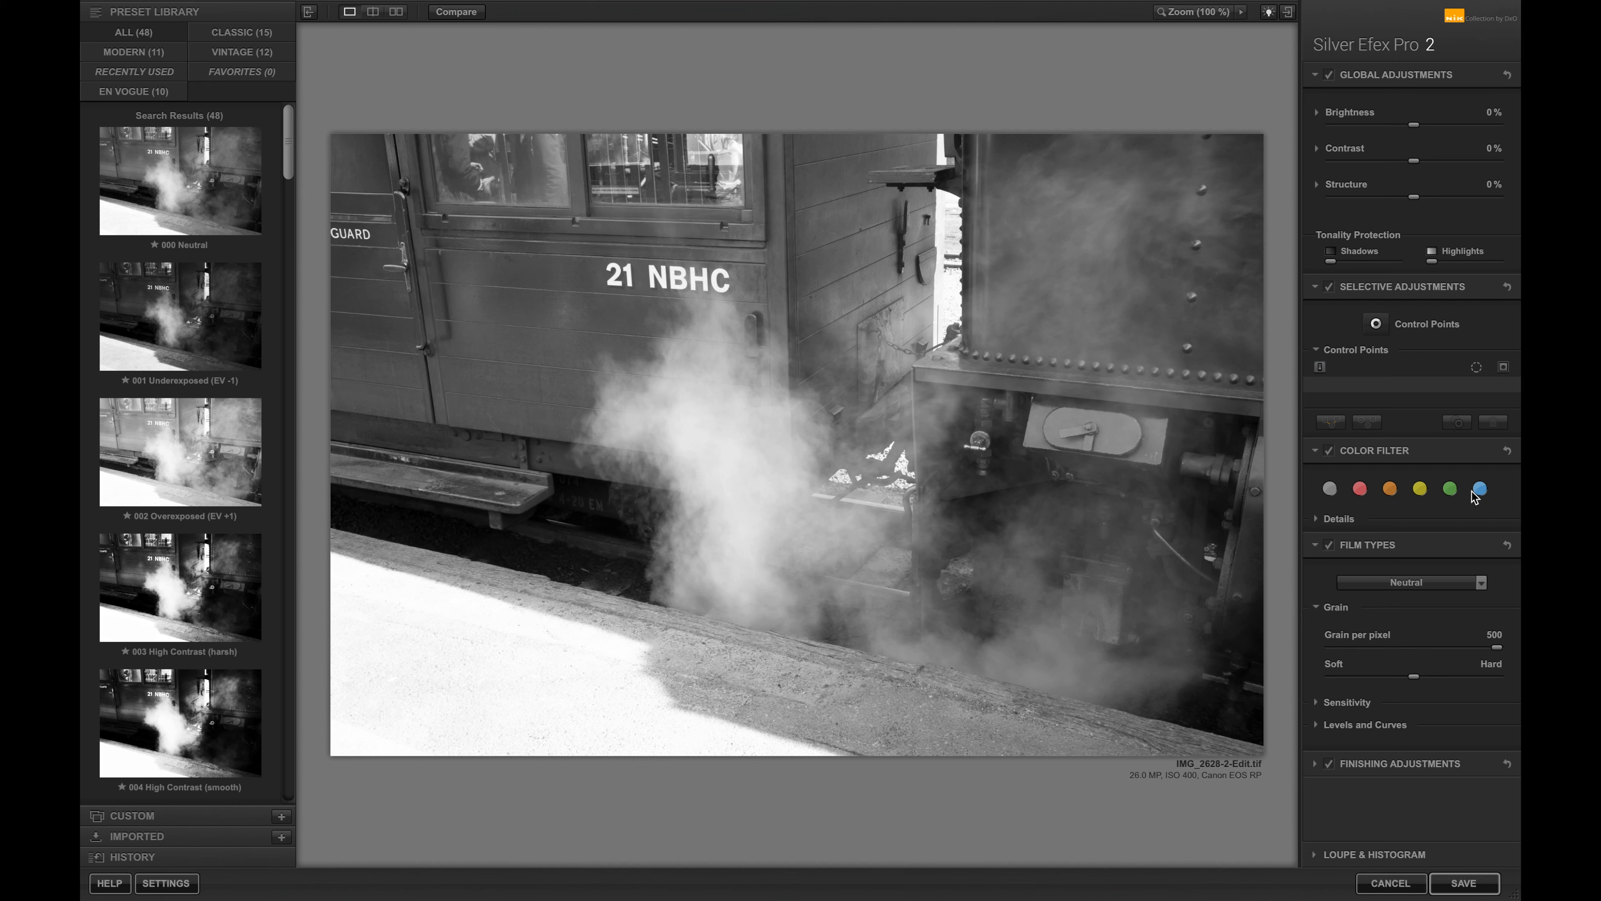
{"action": "left_click", "coordinate": [1456, 492]}
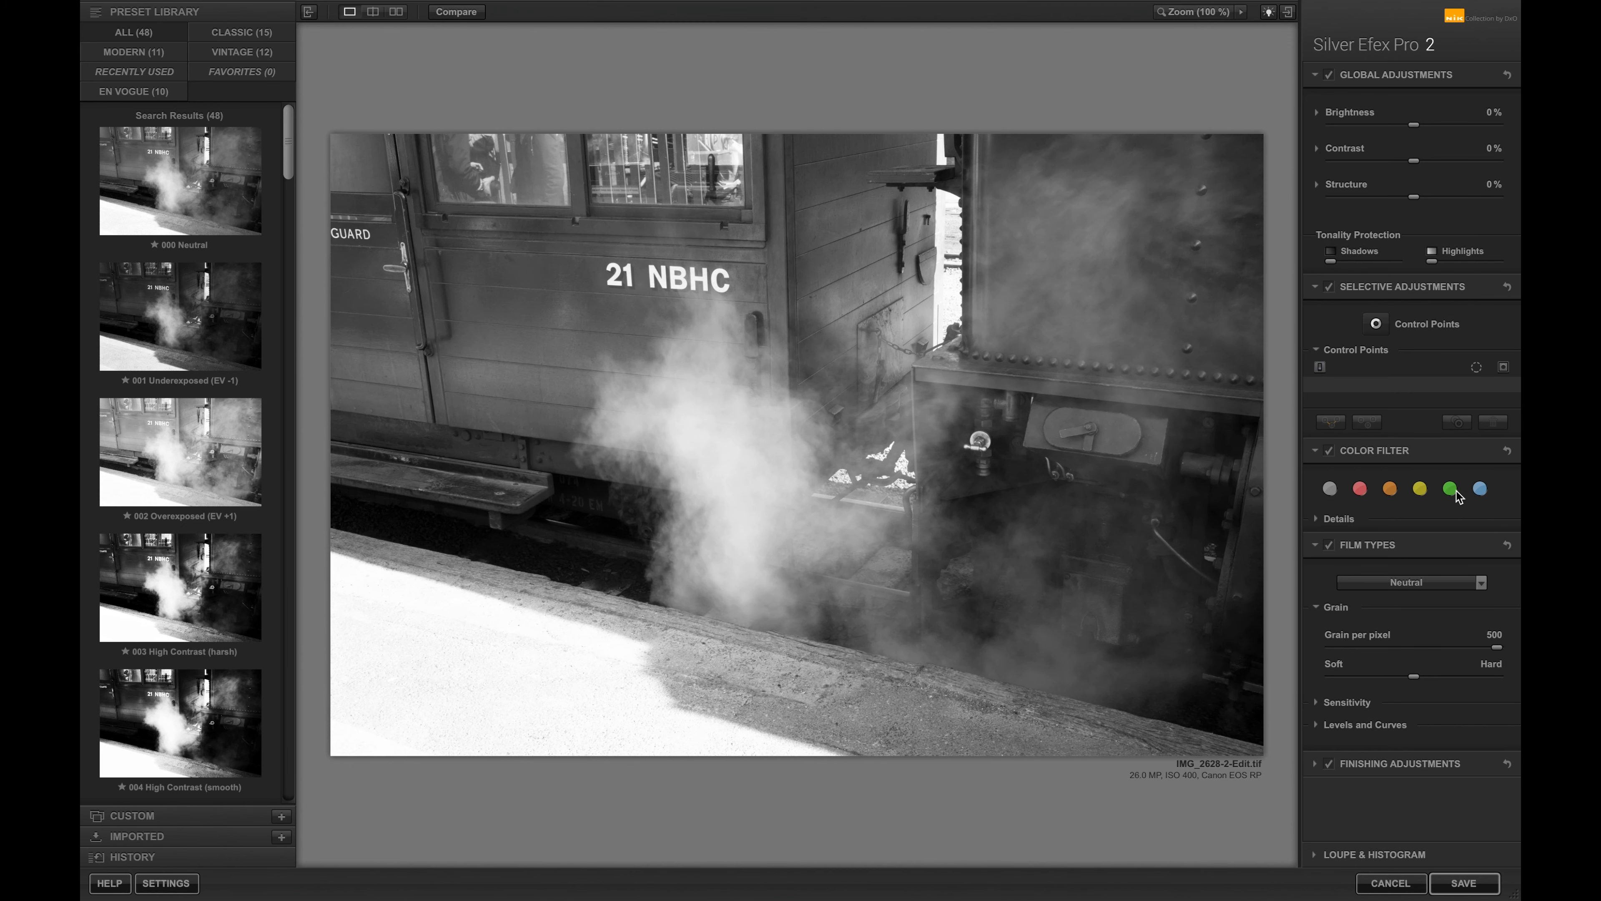
{"action": "left_click", "coordinate": [1485, 493]}
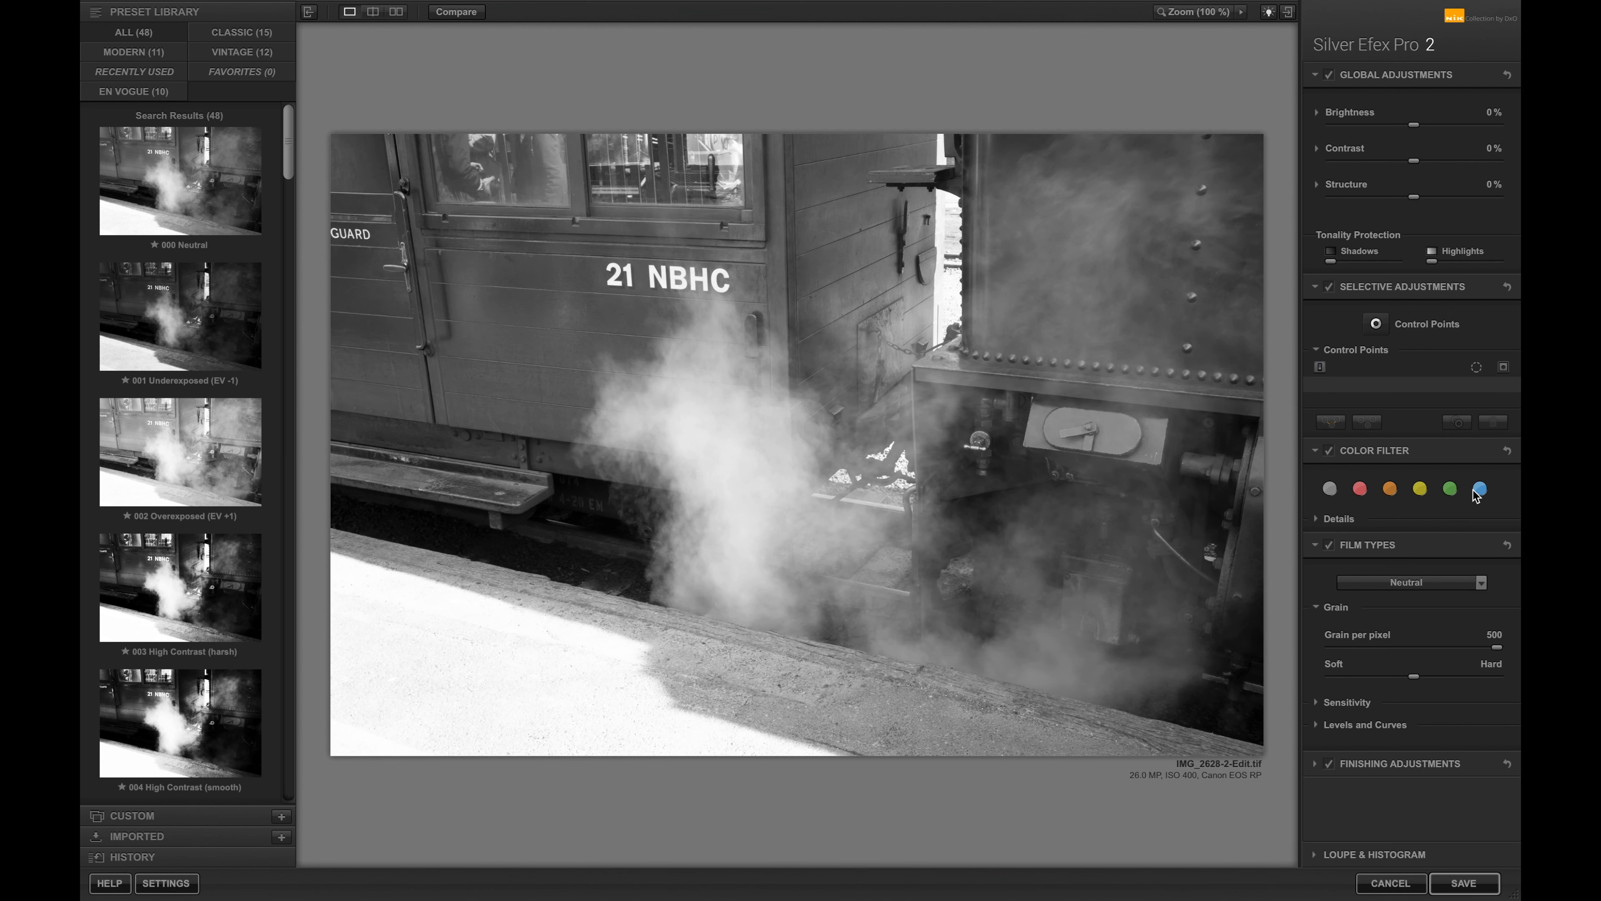
{"action": "left_click", "coordinate": [1460, 493]}
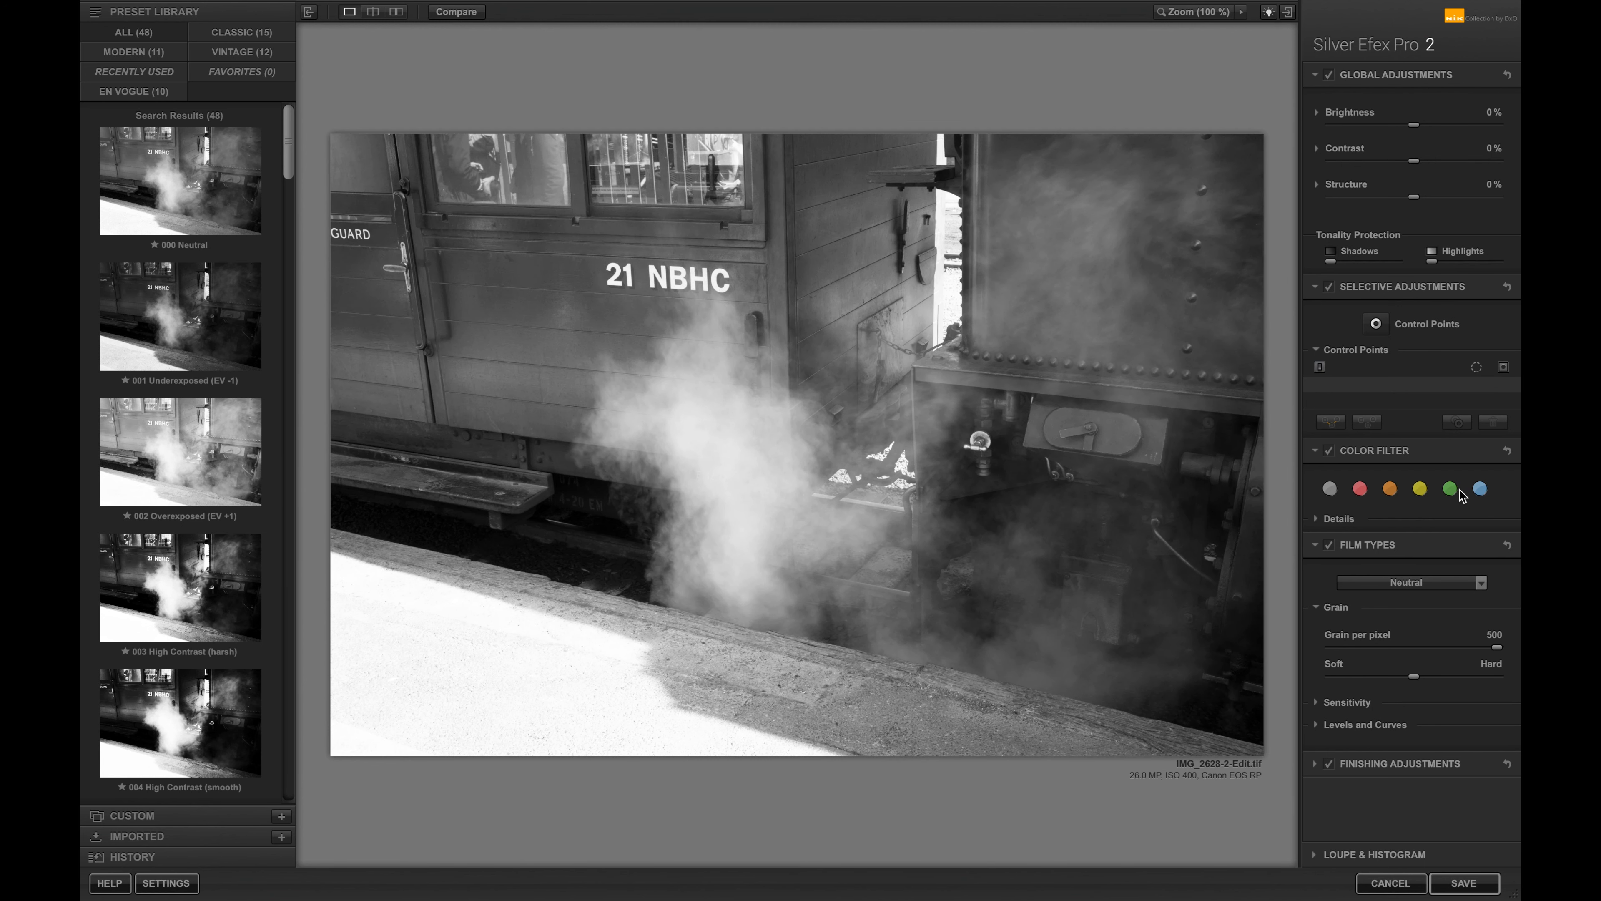
Step: Apply the blue color filter and set the film type to Ilford PAN F Plus 50
{"action": "left_click", "coordinate": [1480, 492]}
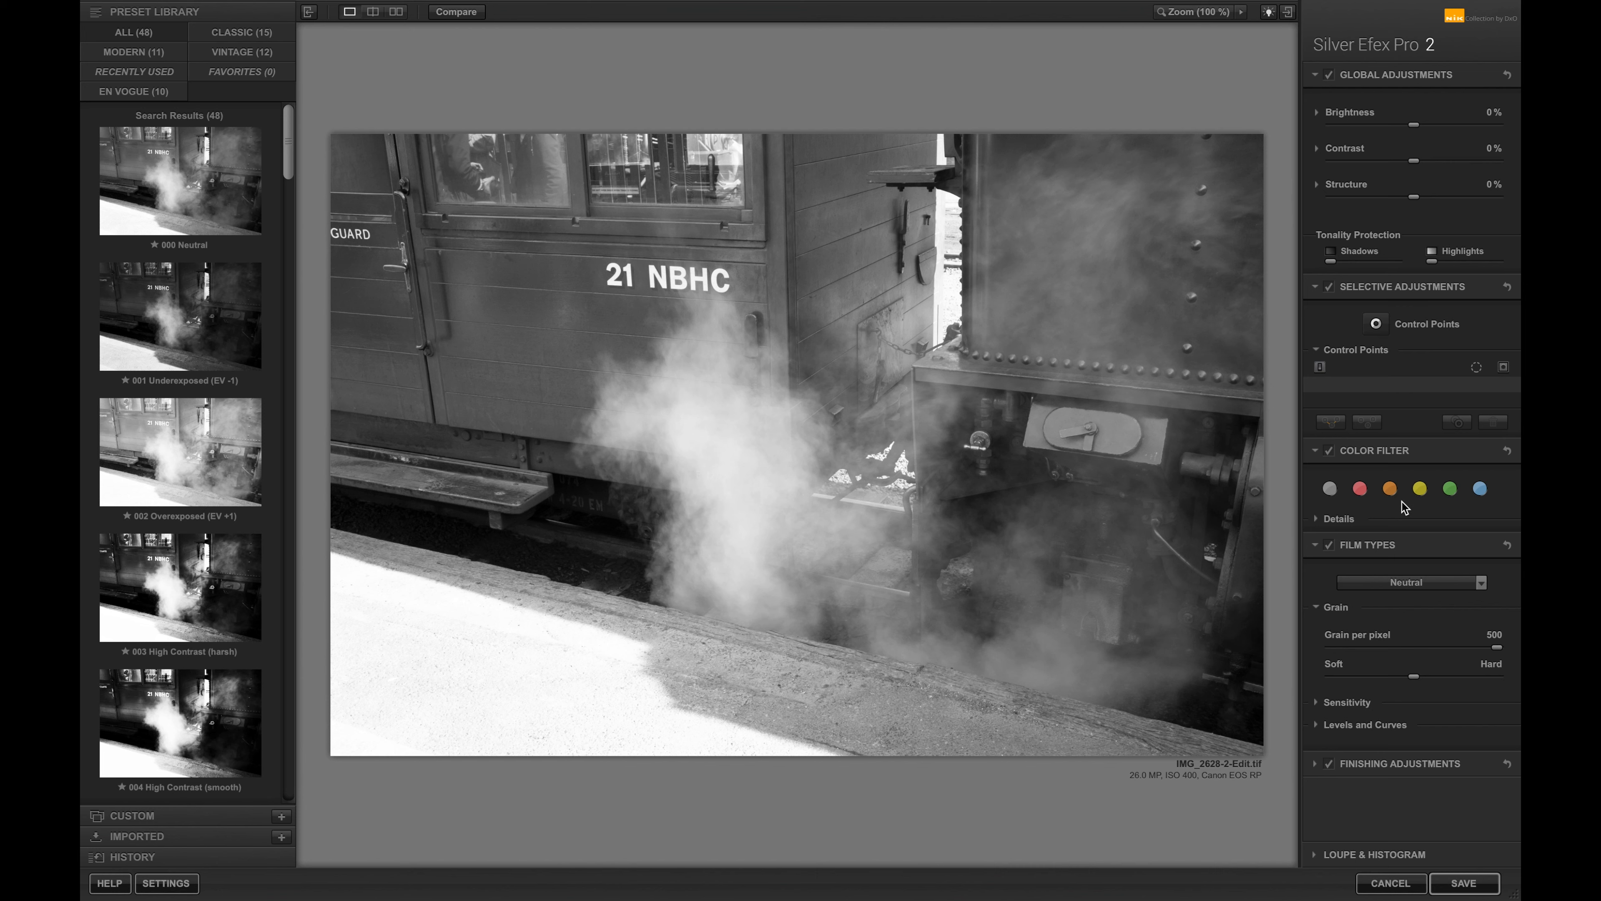
{"action": "left_click", "coordinate": [1407, 584]}
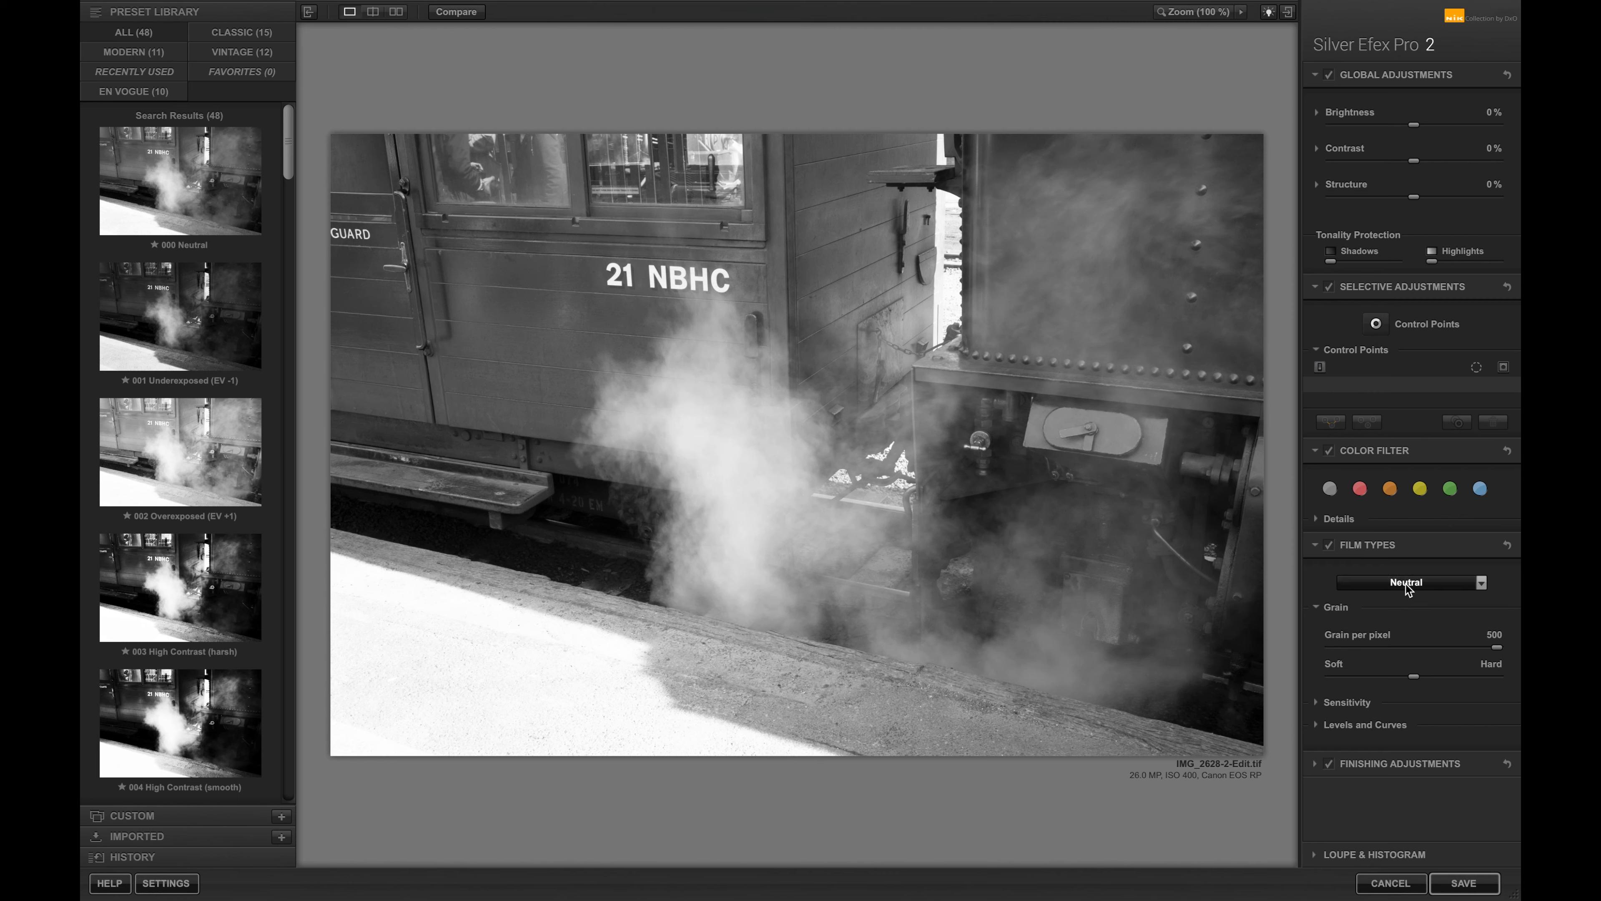
{"action": "left_click", "coordinate": [1428, 444]}
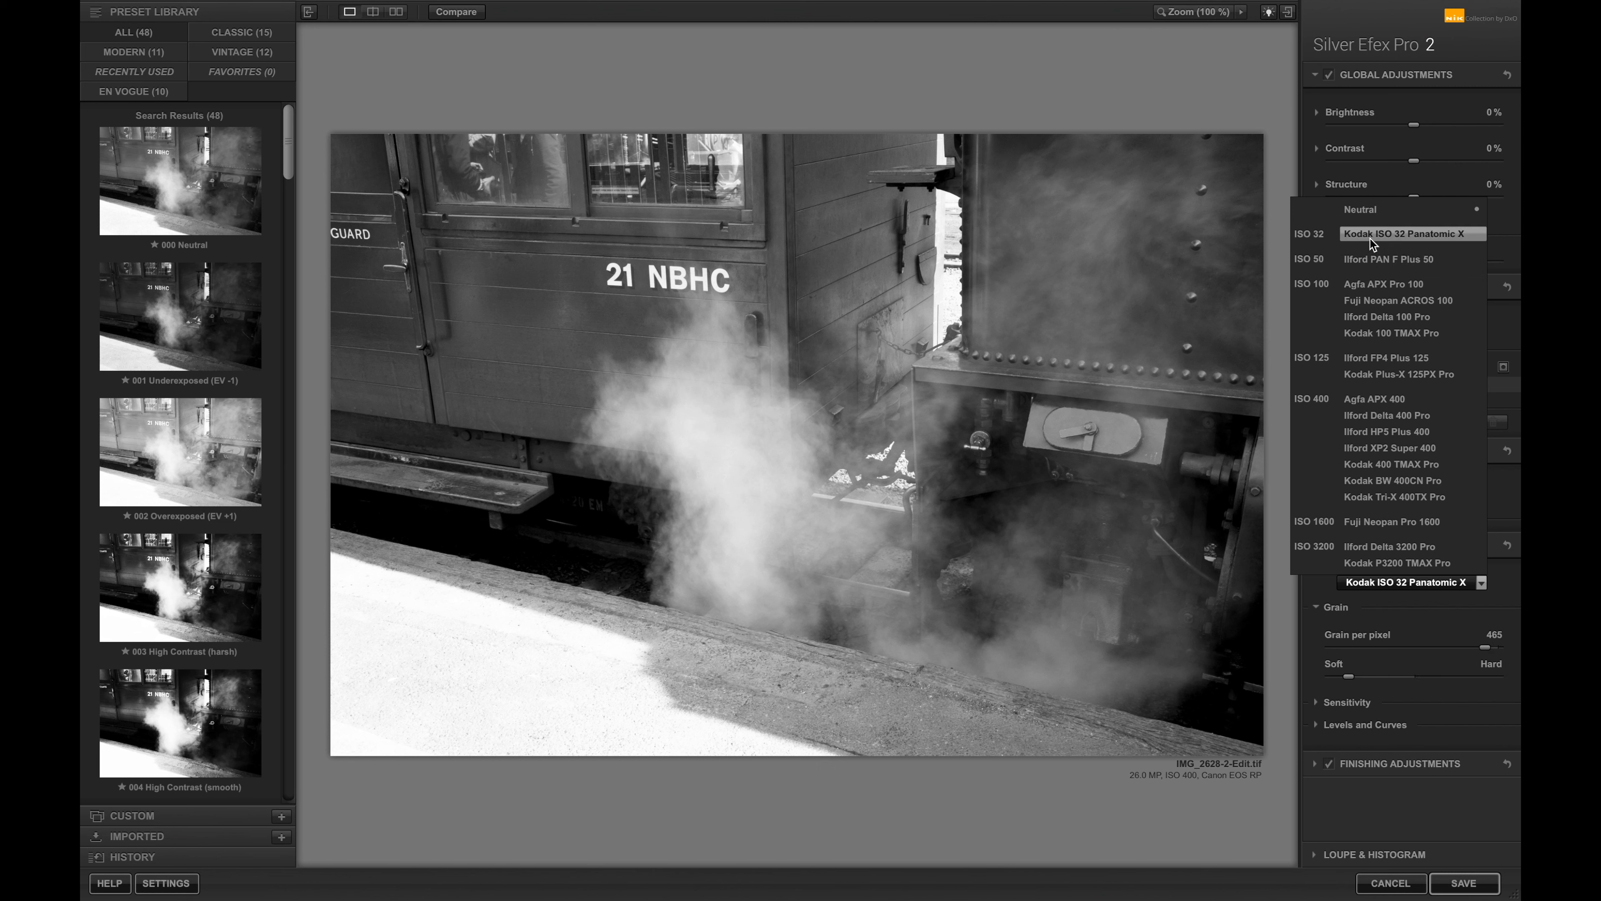
{"action": "left_click", "coordinate": [1369, 262]}
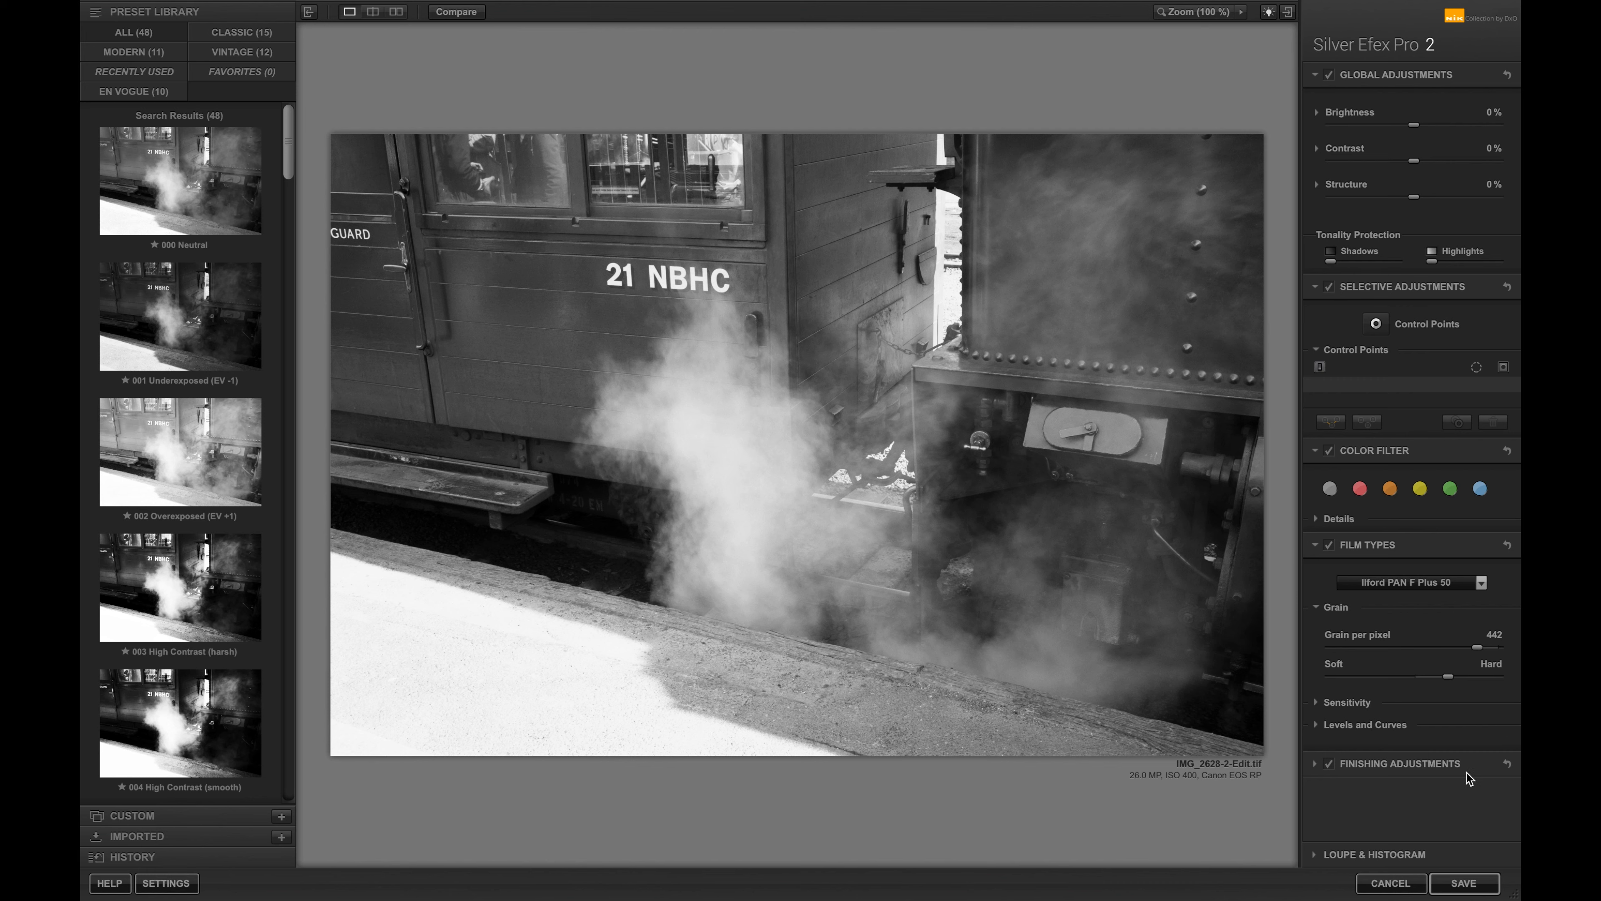
Step: Save the black-and-white conversion and return to Lightroom Classic
{"action": "left_click", "coordinate": [1456, 888]}
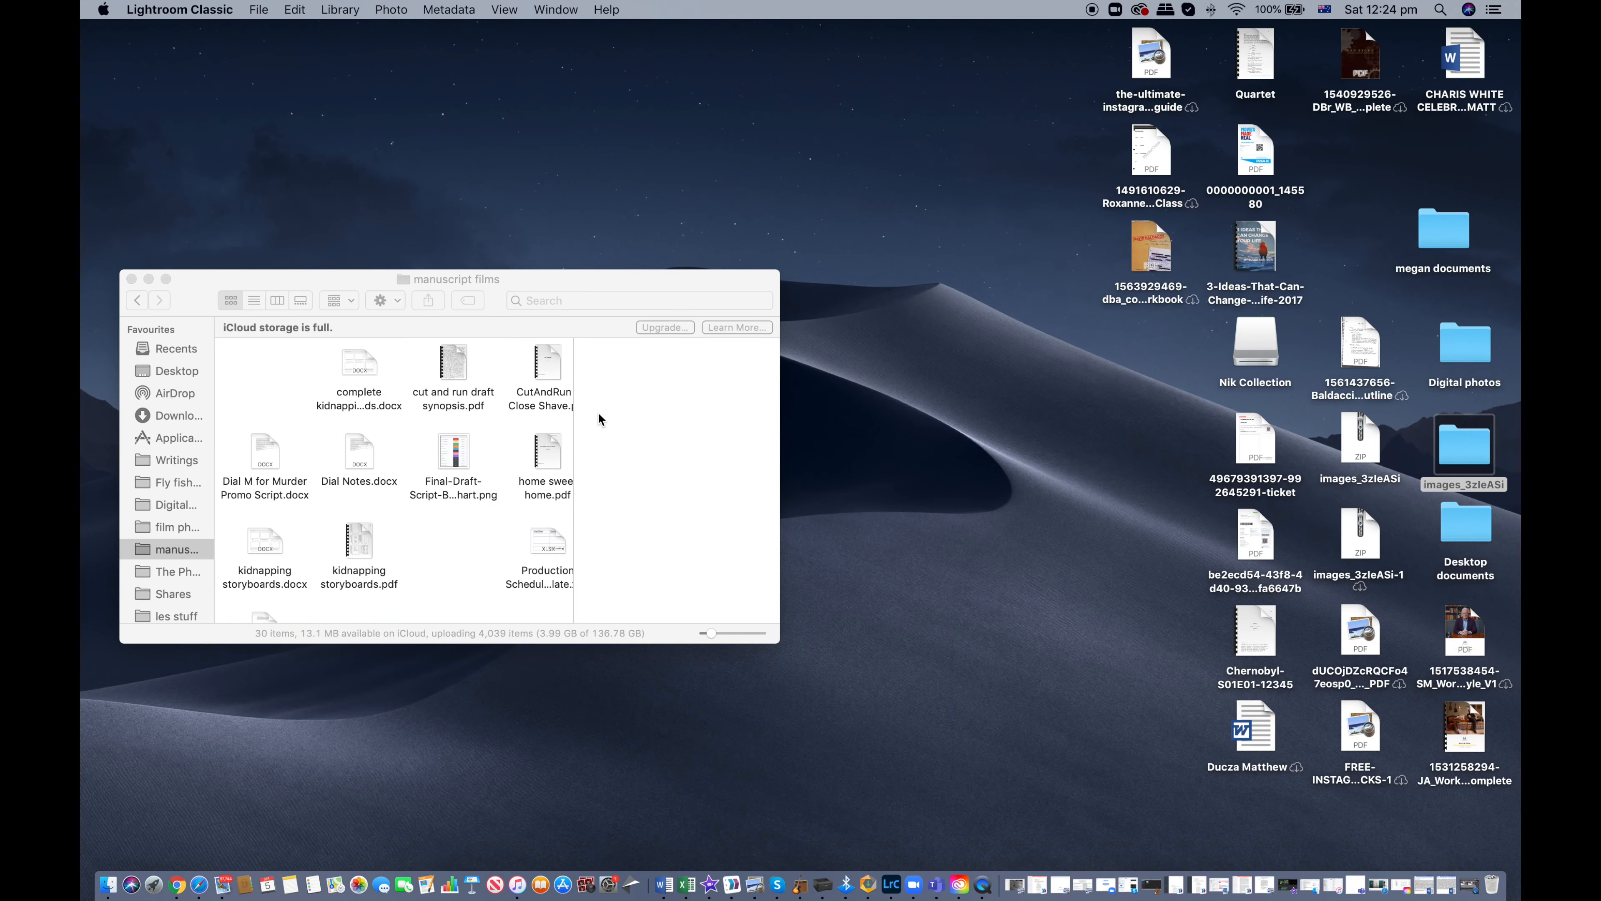
{"action": "left_click", "coordinate": [891, 886]}
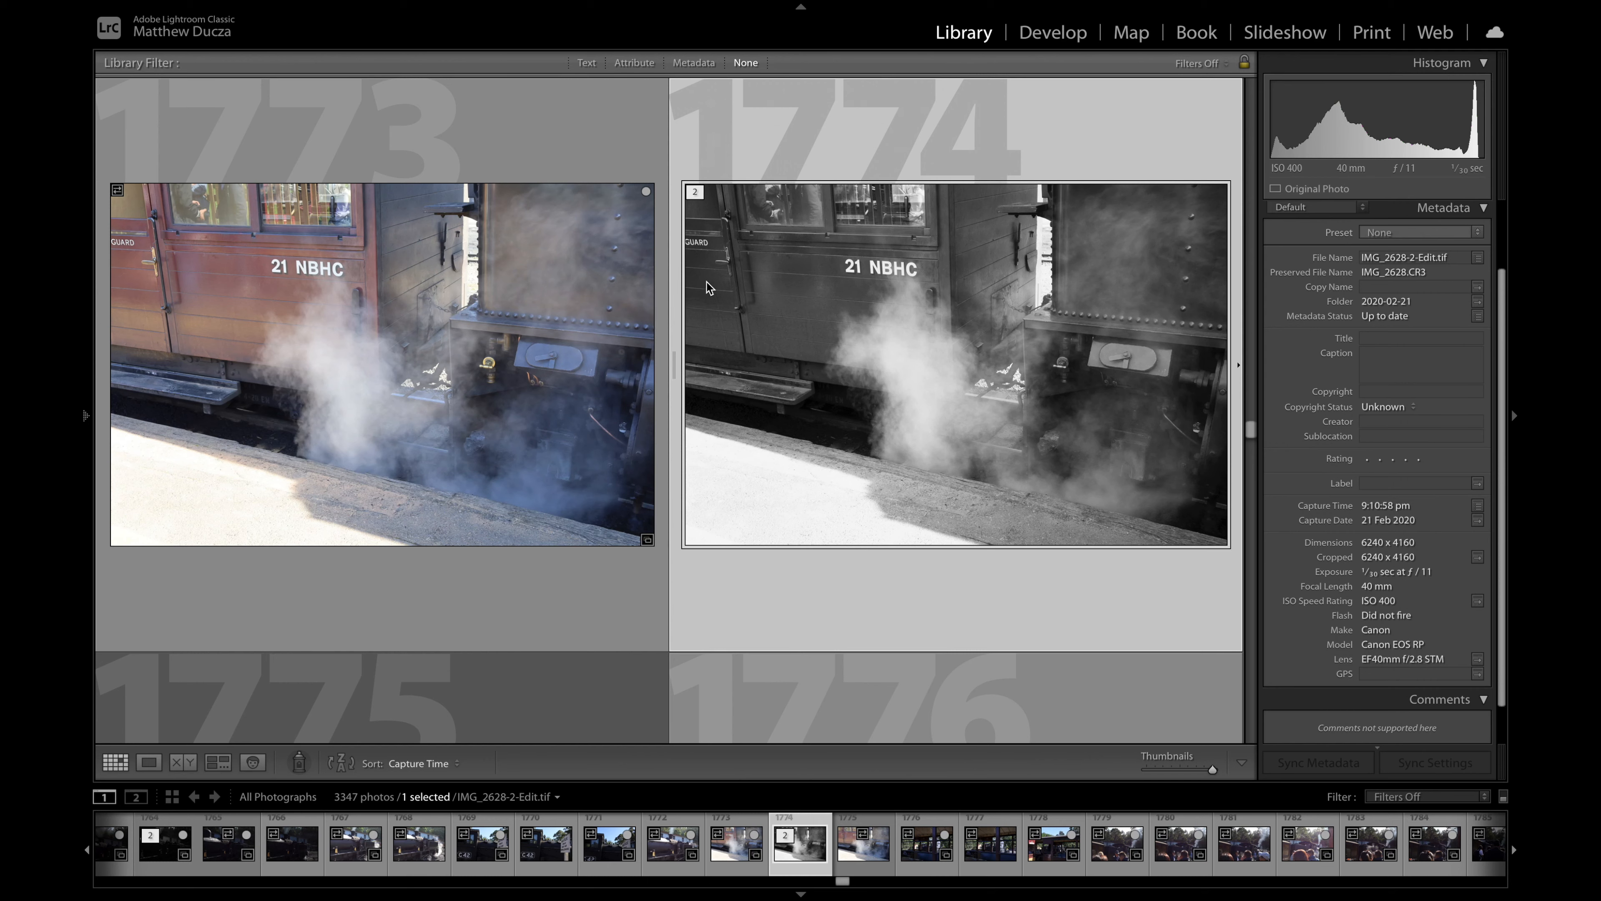
Step: Open IMG_2628-2-Edit.tif in the Develop module and check its framing with the crop grid, keeping the original crop
{"action": "left_click", "coordinate": [1037, 37]}
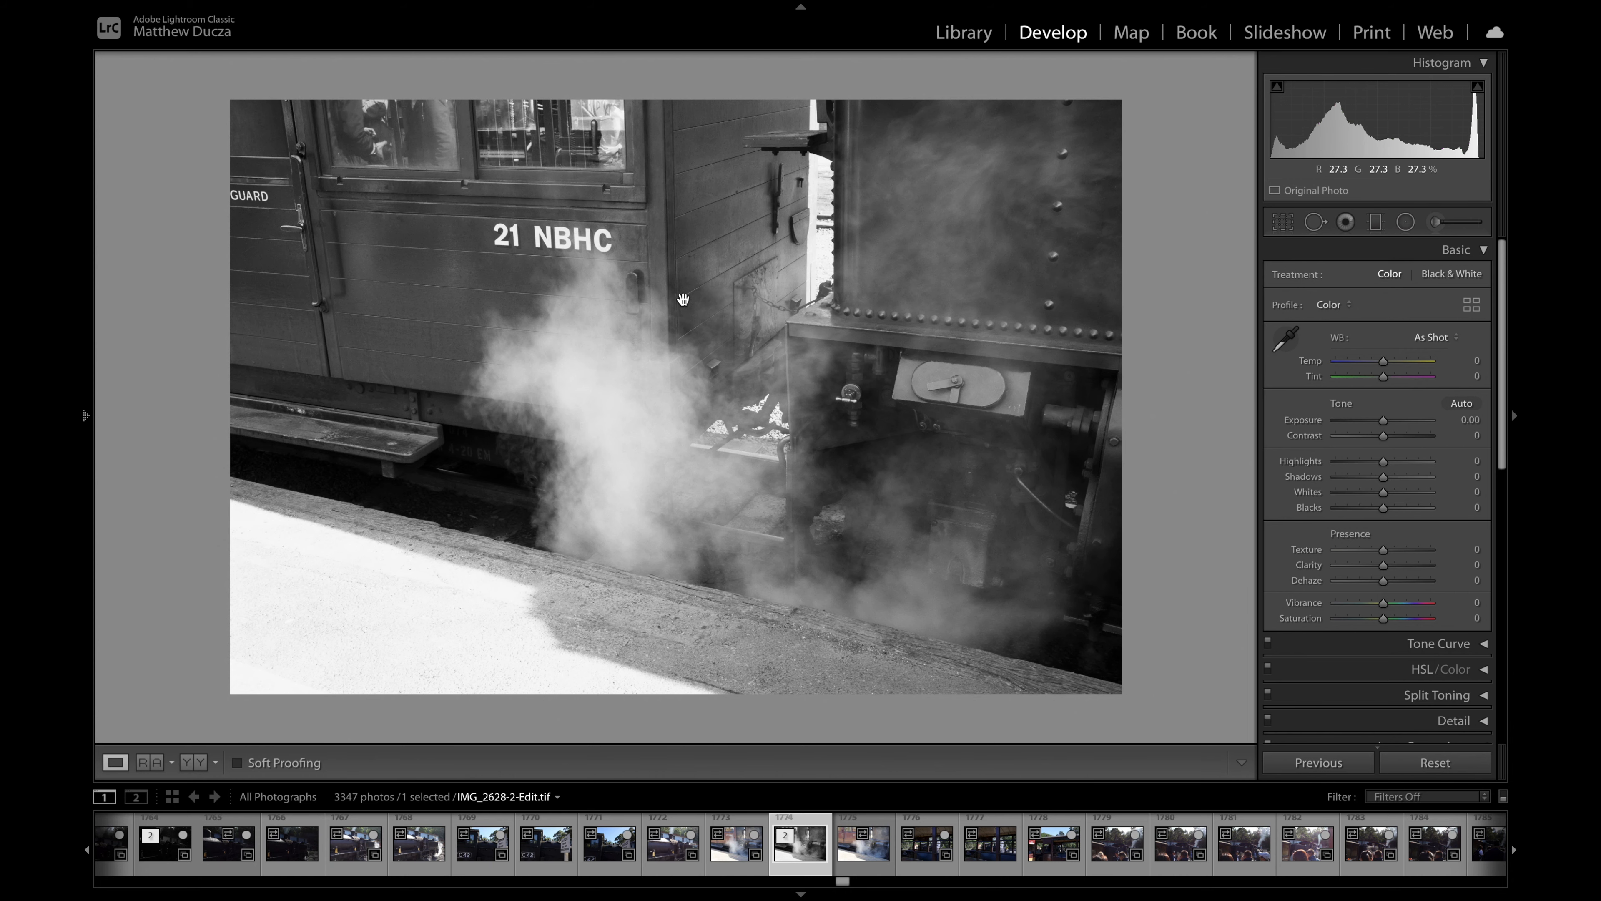
{"action": "key", "text": "r"}
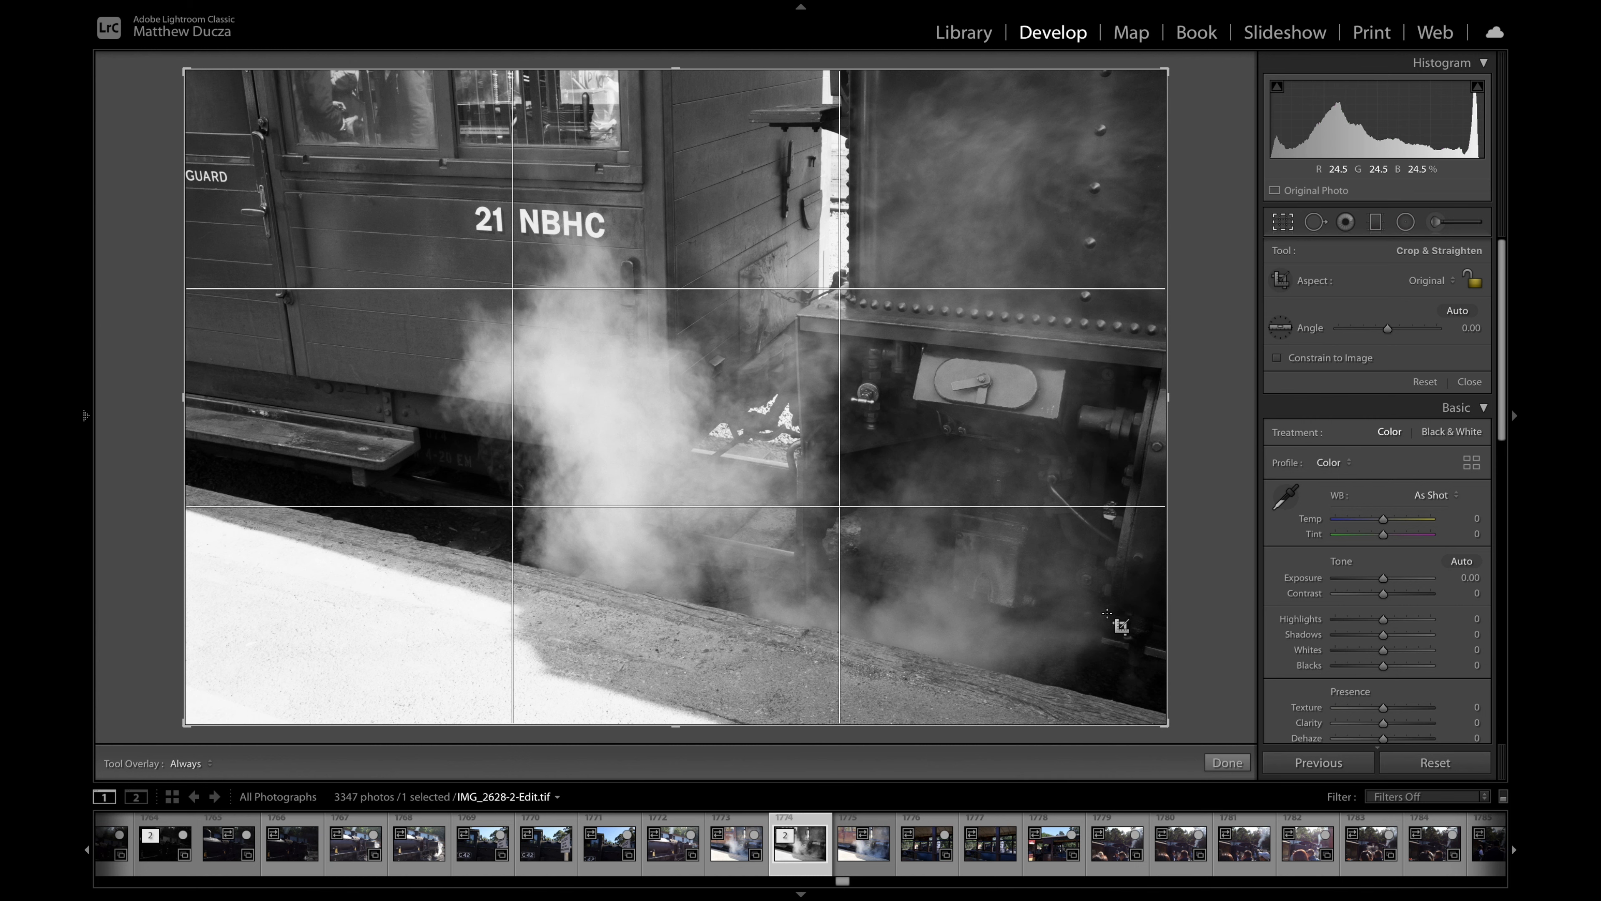
{"action": "left_click", "coordinate": [1226, 763]}
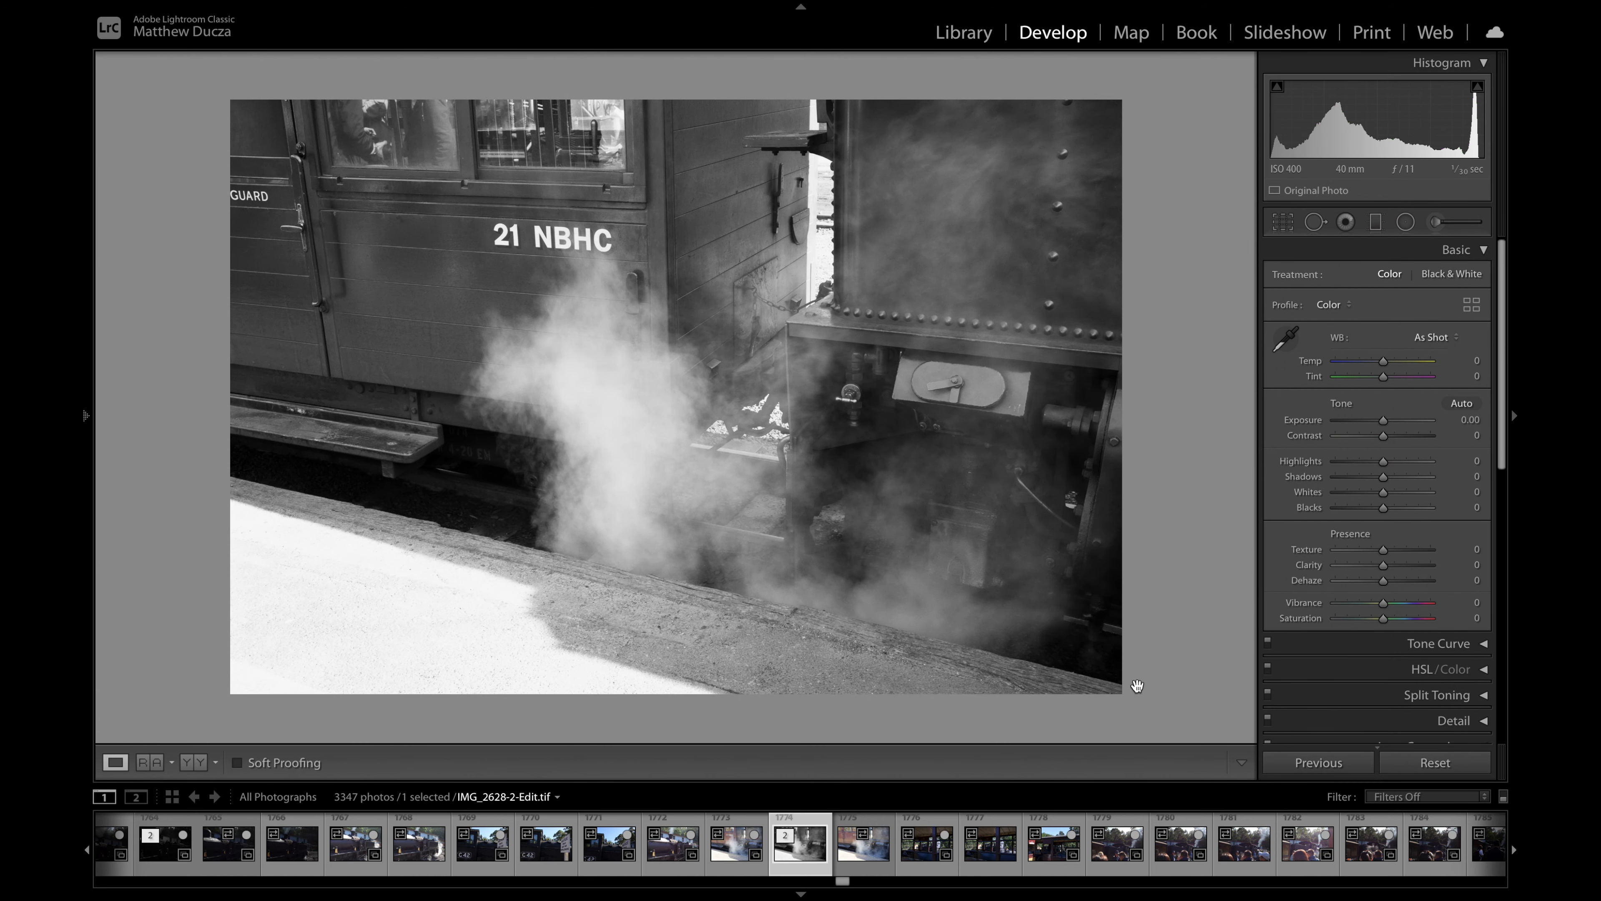
Step: Brighten the steam cloud with a new adjustment brush of size 46, using Whites at 100 and all other effects reset
{"action": "key", "text": "k"}
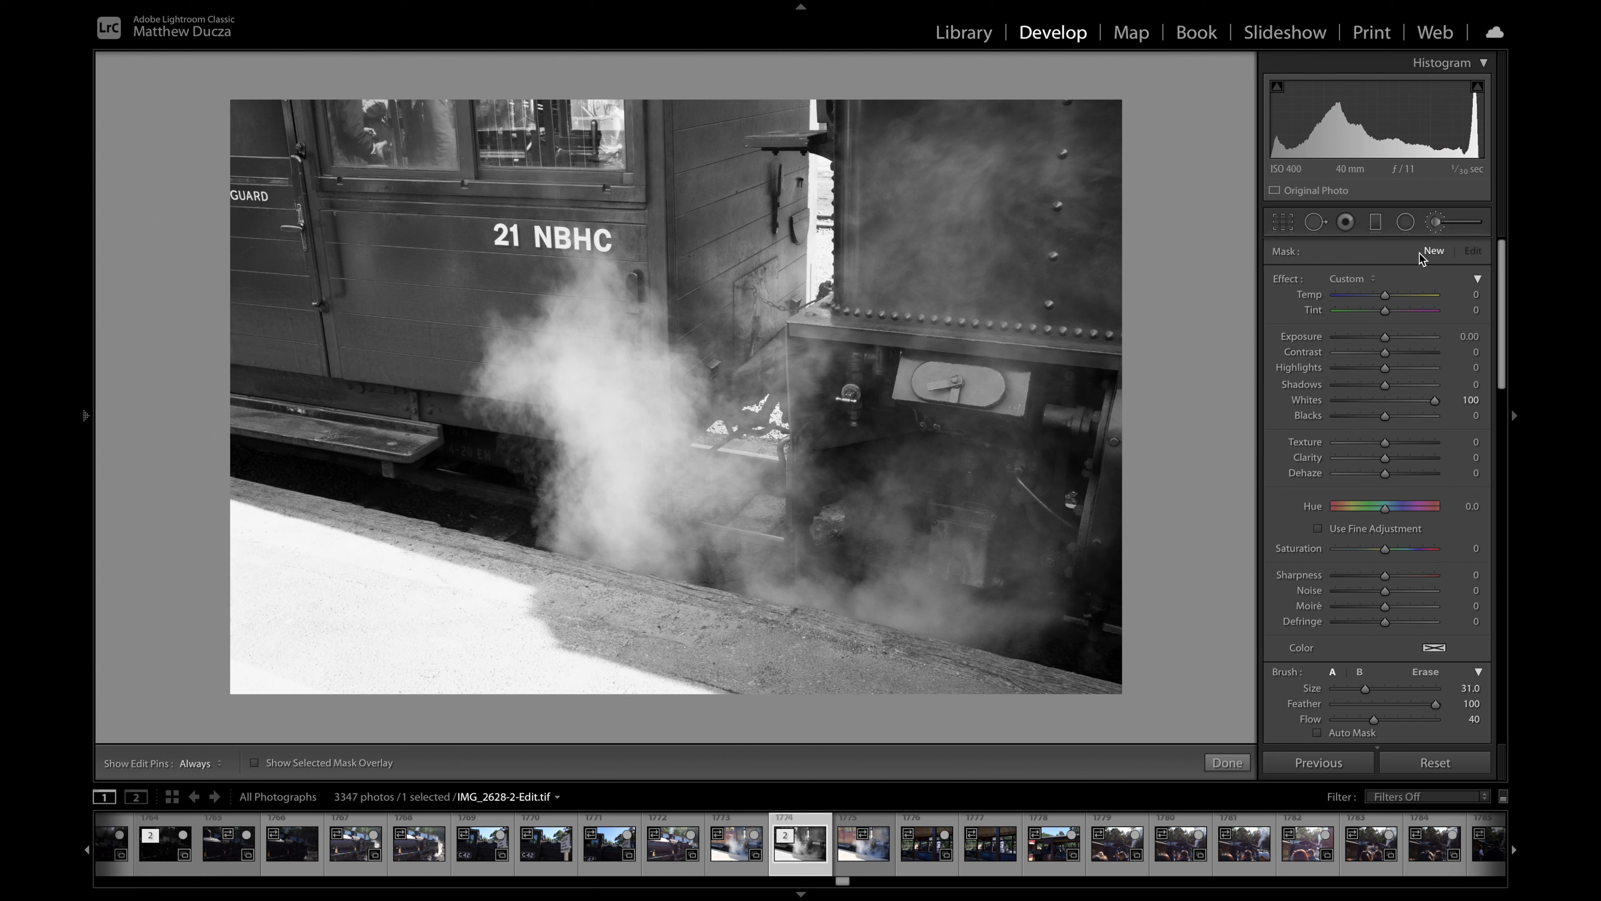
{"action": "double_click", "coordinate": [1288, 282]}
{"action": "left_click_drag", "start_coordinate": [1386, 402], "coordinate": [1440, 405]}
{"action": "left_click_drag", "start_coordinate": [1366, 691], "coordinate": [1384, 694]}
{"action": "key", "text": "h"}
{"action": "mouse_move", "coordinate": [696, 401]}
{"action": "left_mouse_down"}
{"action": "mouse_move", "coordinate": [541, 523]}
{"action": "mouse_move", "coordinate": [829, 581]}
{"action": "mouse_move", "coordinate": [989, 407]}
{"action": "mouse_move", "coordinate": [821, 244]}
{"action": "mouse_move", "coordinate": [983, 189]}
{"action": "mouse_move", "coordinate": [1009, 536]}
{"action": "mouse_move", "coordinate": [914, 492]}
{"action": "mouse_move", "coordinate": [778, 556]}
{"action": "mouse_move", "coordinate": [933, 555]}
{"action": "mouse_move", "coordinate": [925, 297]}
{"action": "mouse_move", "coordinate": [983, 215]}
{"action": "mouse_move", "coordinate": [1040, 275]}
{"action": "mouse_move", "coordinate": [1015, 454]}
{"action": "mouse_move", "coordinate": [920, 492]}
{"action": "mouse_move", "coordinate": [932, 517]}
{"action": "mouse_move", "coordinate": [854, 425]}
{"action": "mouse_move", "coordinate": [964, 469]}
{"action": "mouse_move", "coordinate": [933, 479]}
{"action": "mouse_move", "coordinate": [870, 448]}
{"action": "left_mouse_up"}
{"action": "key", "text": "h"}
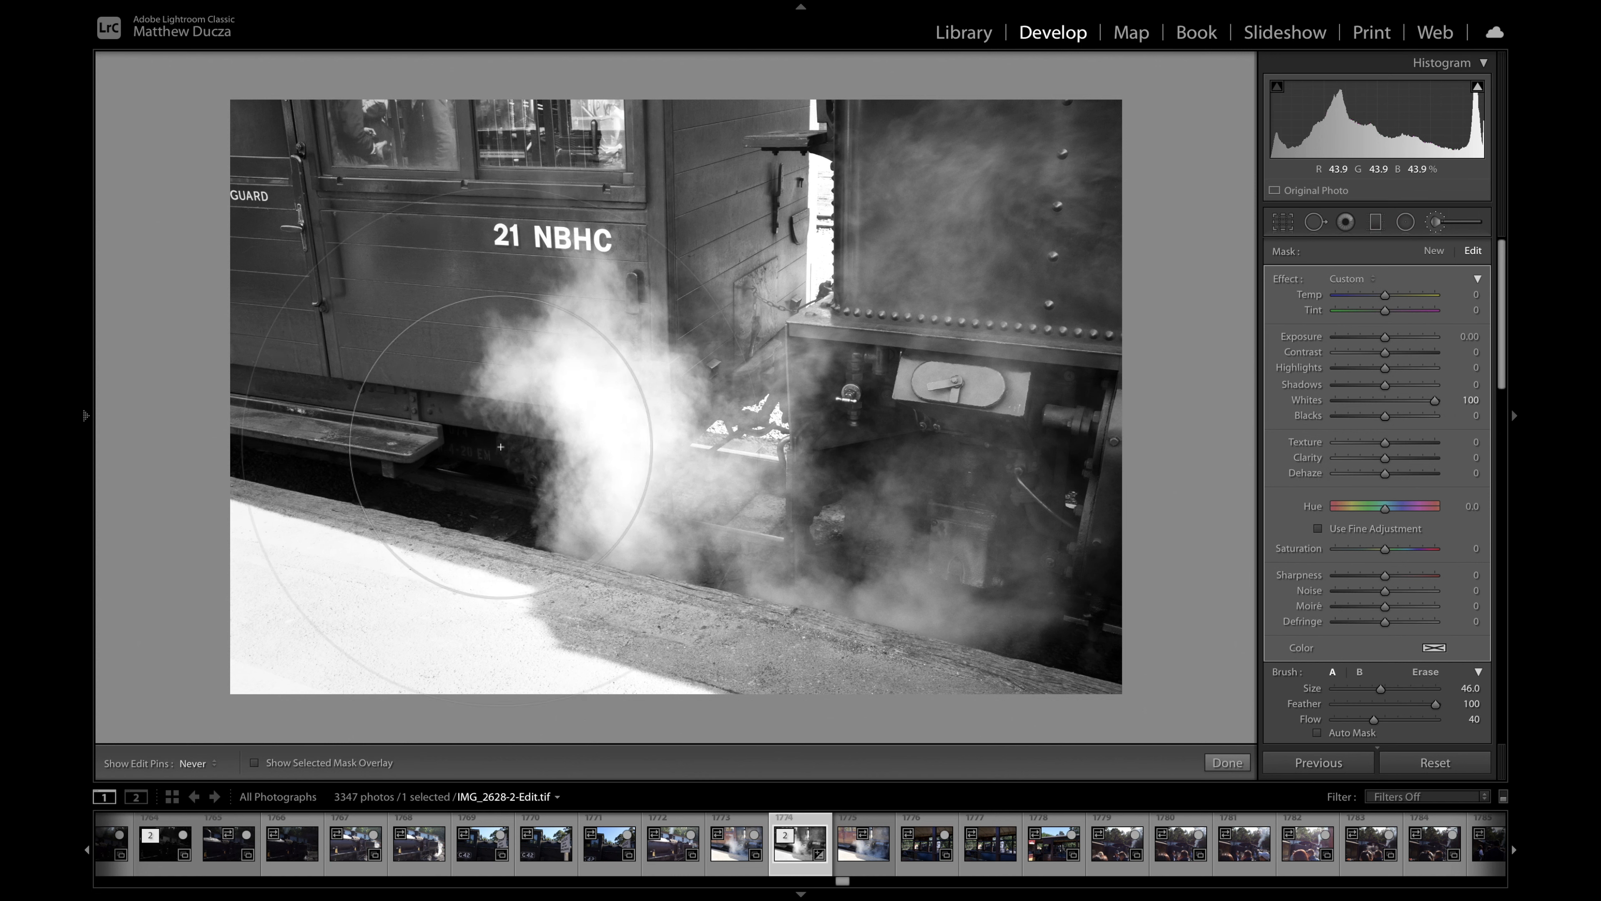
{"action": "key", "text": "h"}
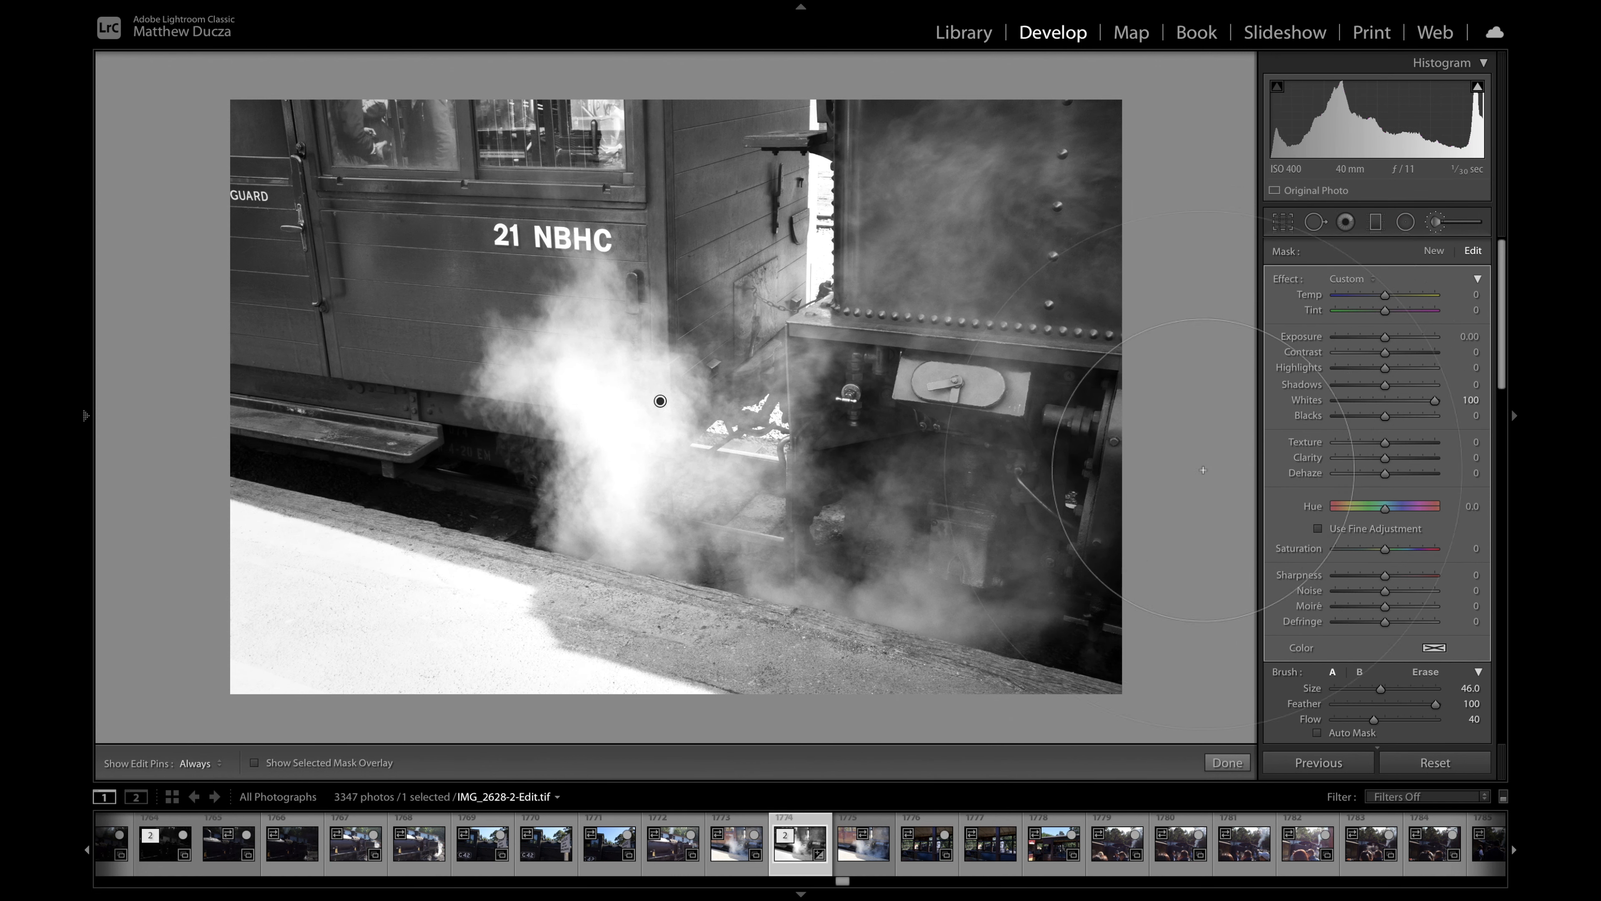
Step: Lower the steam cloud brush's Whites to 57 and brighten the steam over the locomotive with a new reset brush at Whites 56
{"action": "left_click_drag", "start_coordinate": [1435, 401], "coordinate": [1415, 406]}
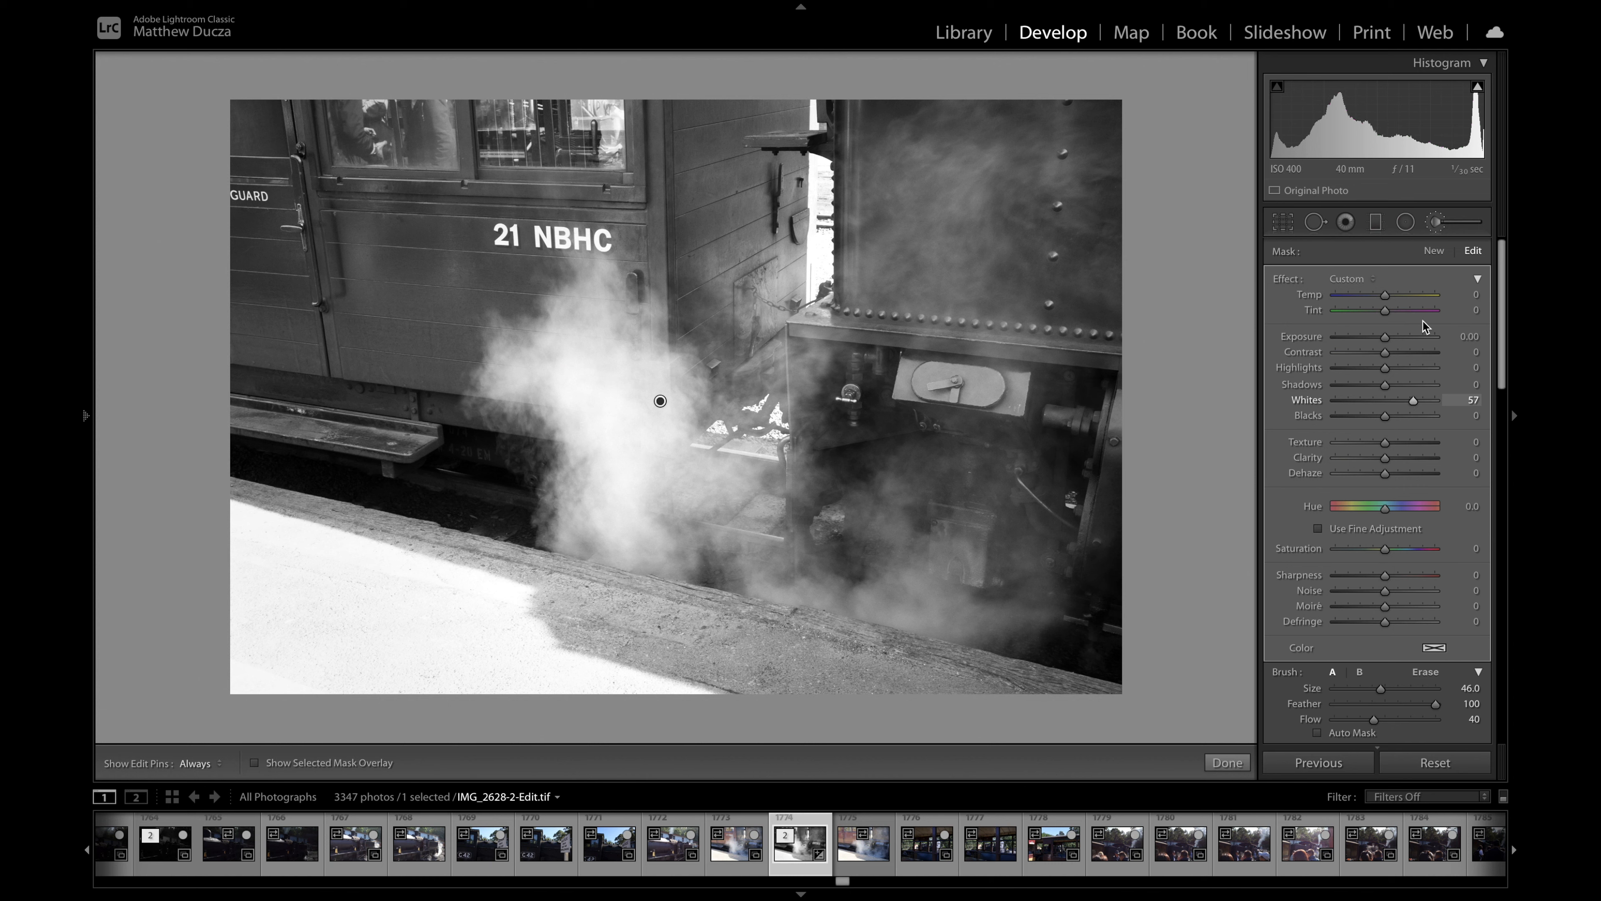
{"action": "left_click", "coordinate": [1432, 254]}
{"action": "double_click", "coordinate": [1289, 281]}
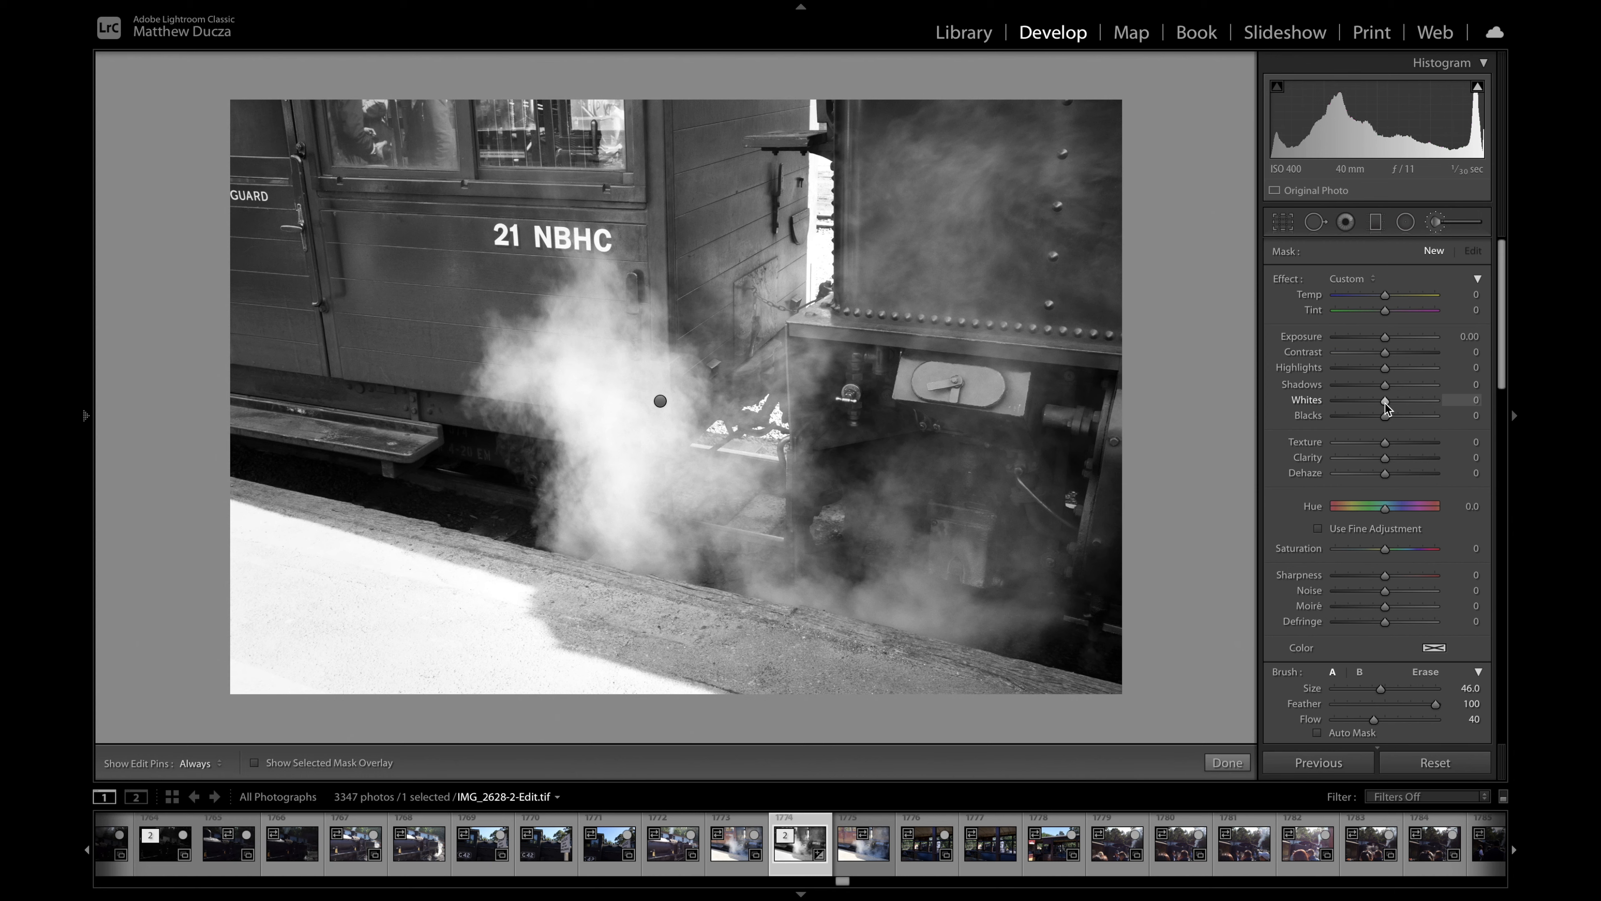
{"action": "left_click_drag", "start_coordinate": [1384, 401], "coordinate": [1411, 401]}
{"action": "key", "text": "h"}
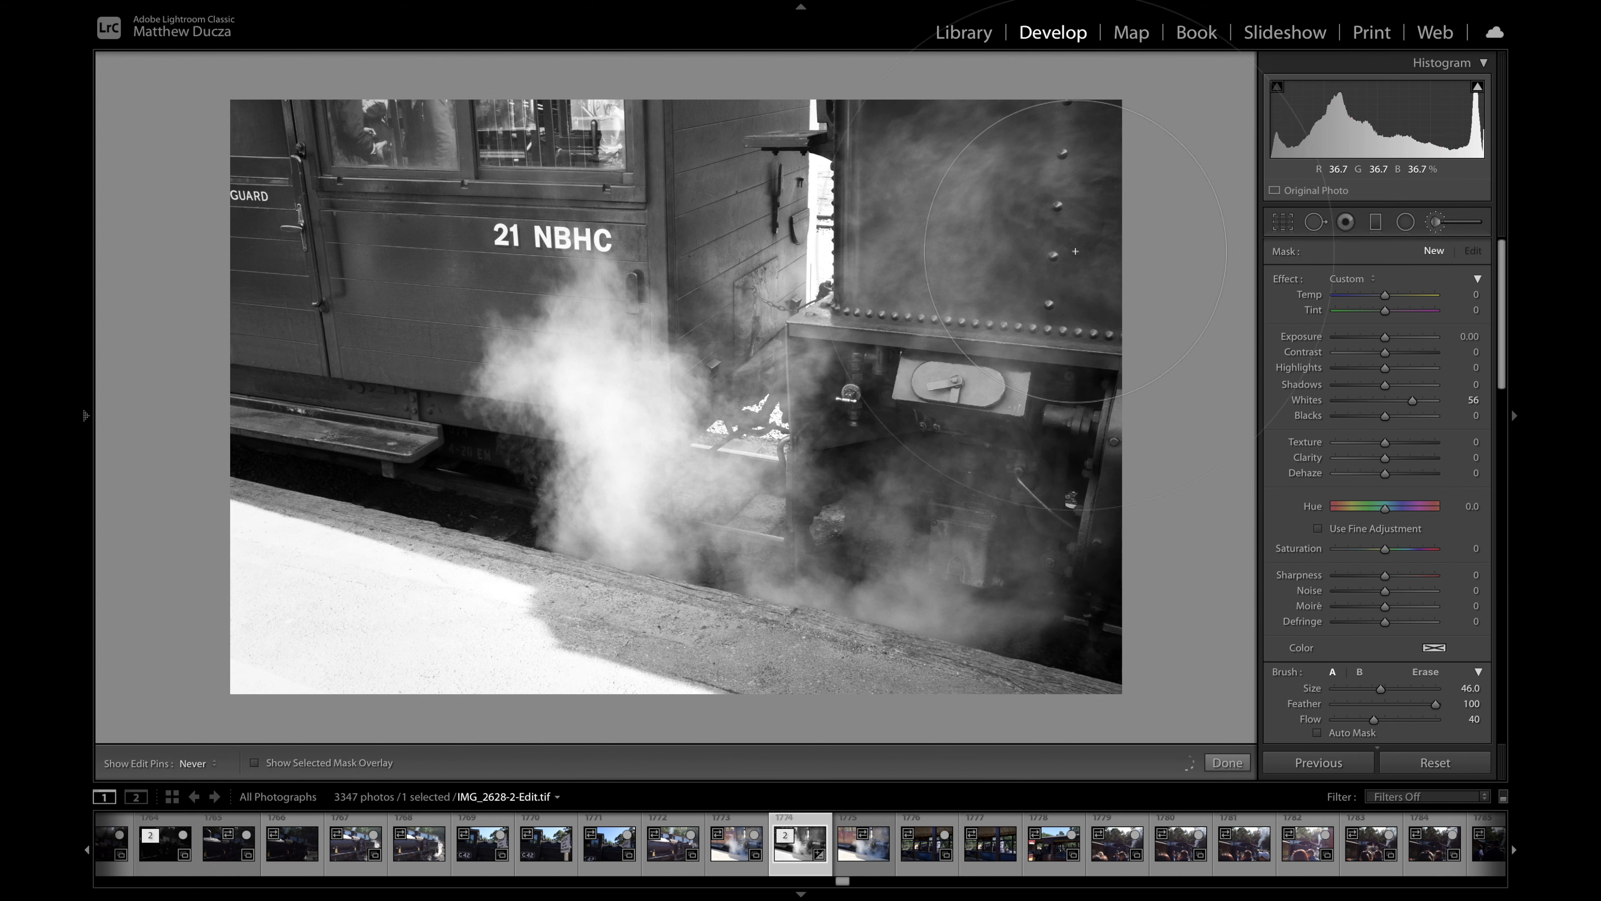
{"action": "key", "text": "h"}
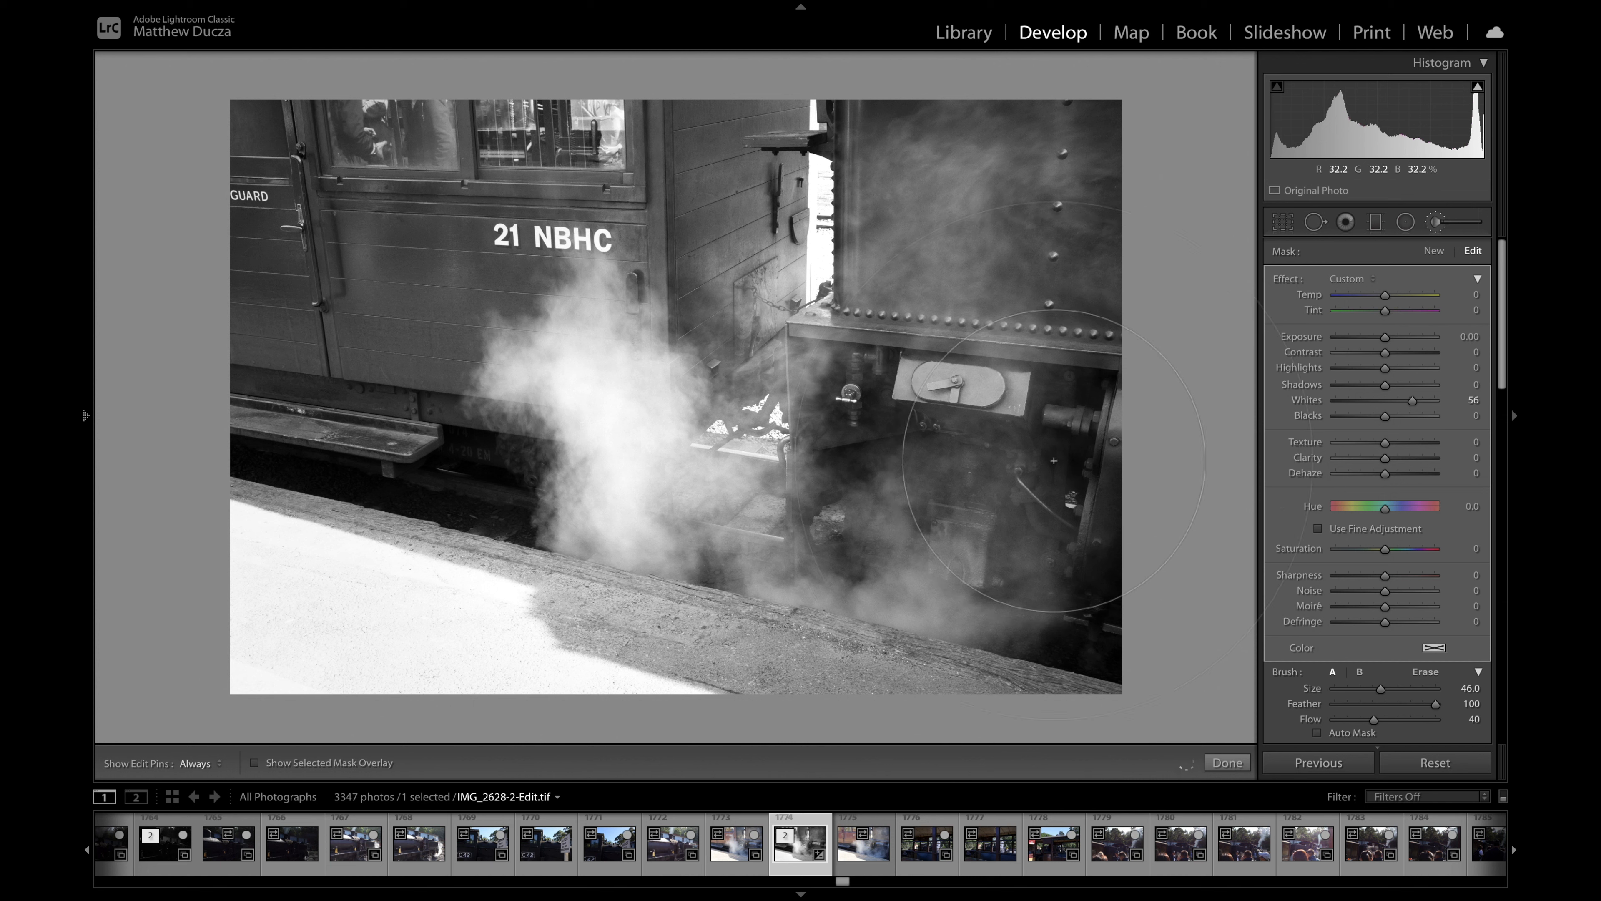
Step: Soften the steam with a new adjustment brush, all other effects reset, bringing its Texture down to -100
{"action": "left_click", "coordinate": [1433, 251]}
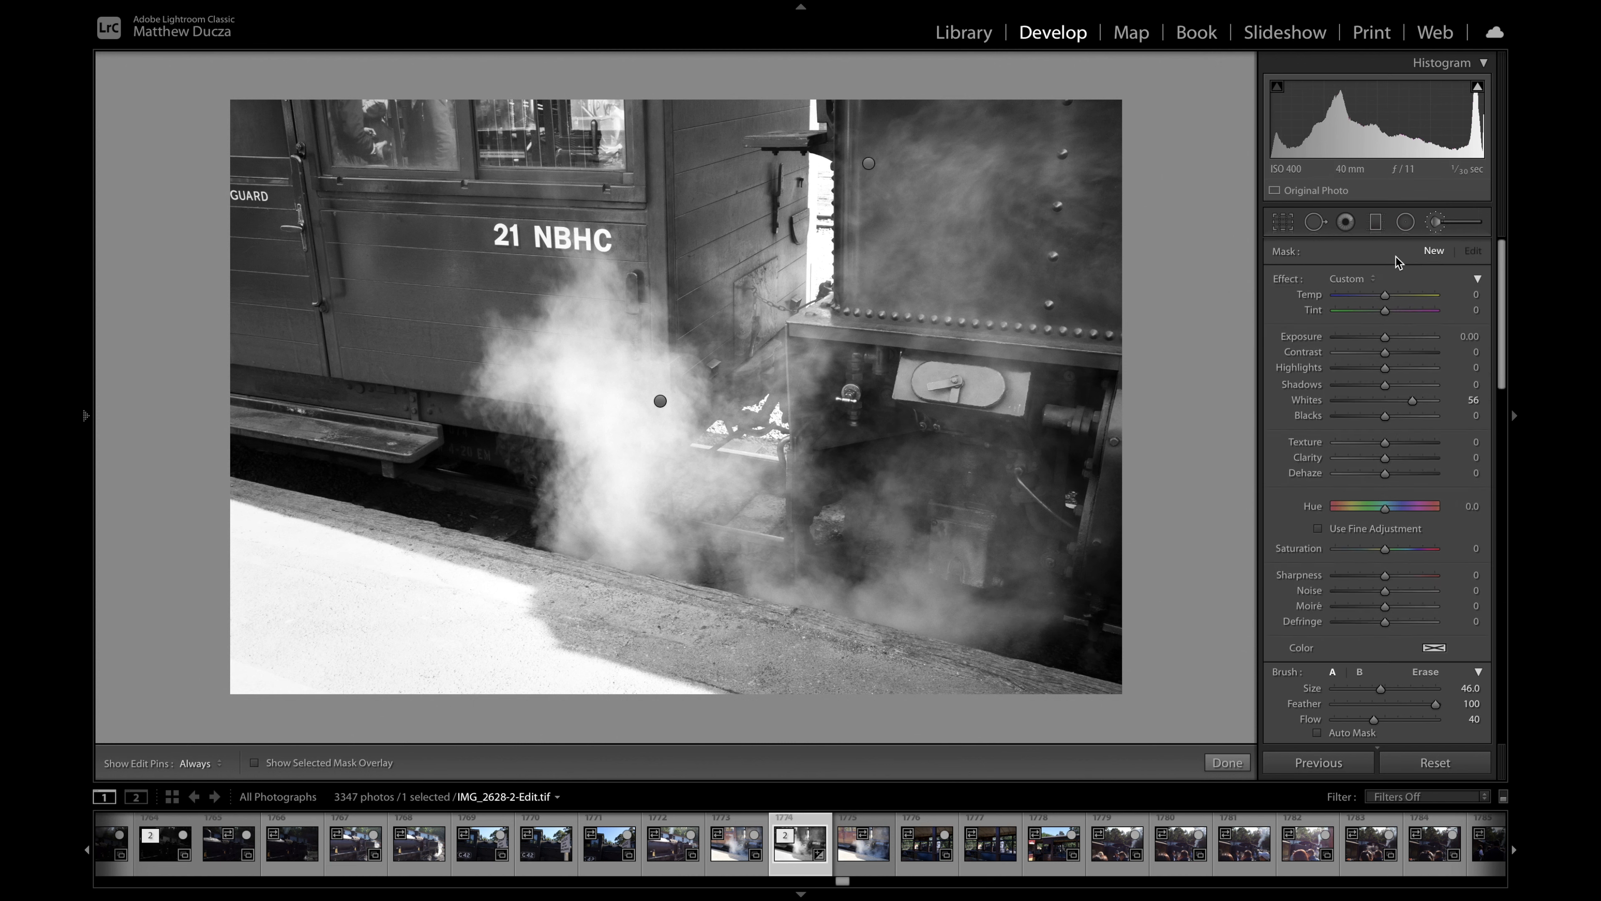
{"action": "double_click", "coordinate": [1289, 279]}
{"action": "left_click_drag", "start_coordinate": [1385, 445], "coordinate": [1356, 447]}
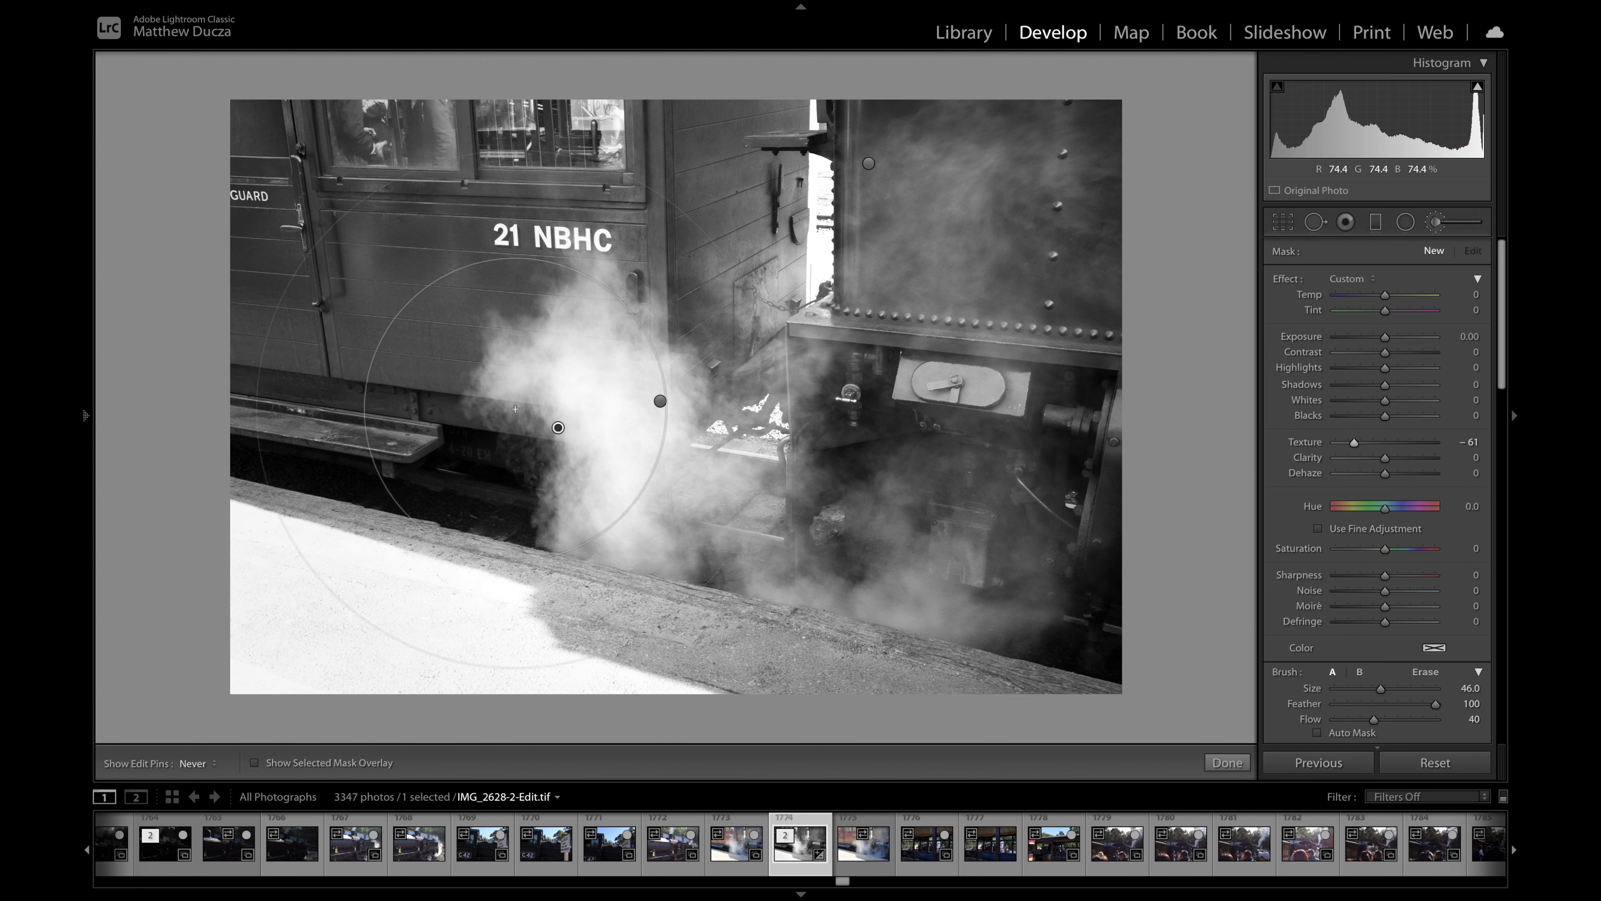
{"action": "key", "text": "h"}
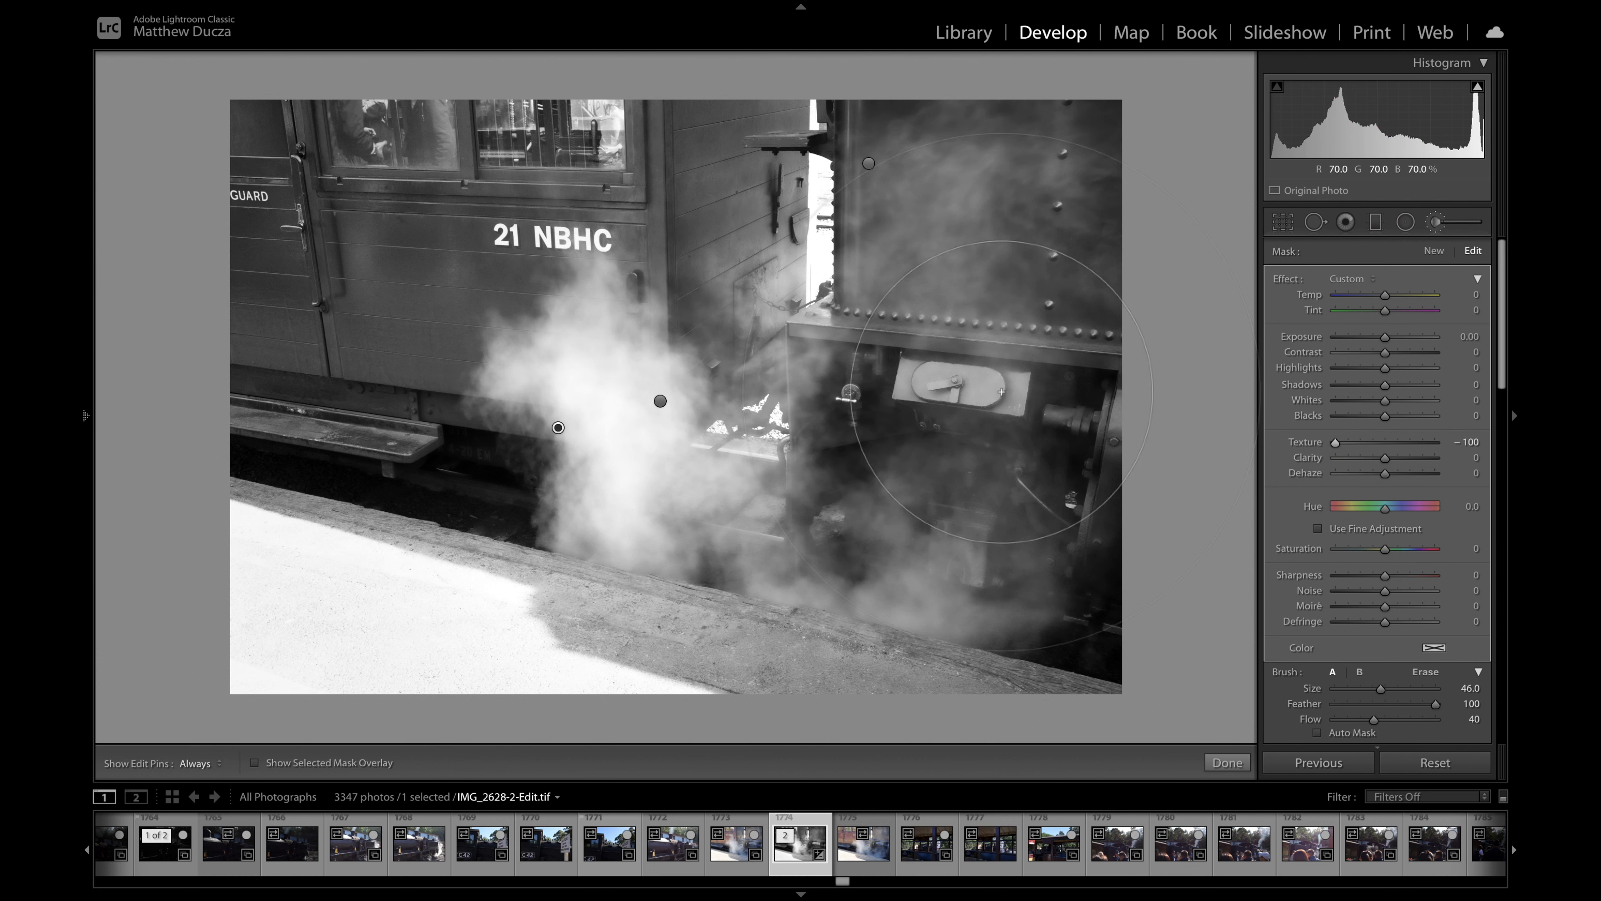
Step: Brush extra detail onto the locomotive's front fittings with a new reset adjustment brush of size 20 and Clarity 95
{"action": "left_click", "coordinate": [1433, 250]}
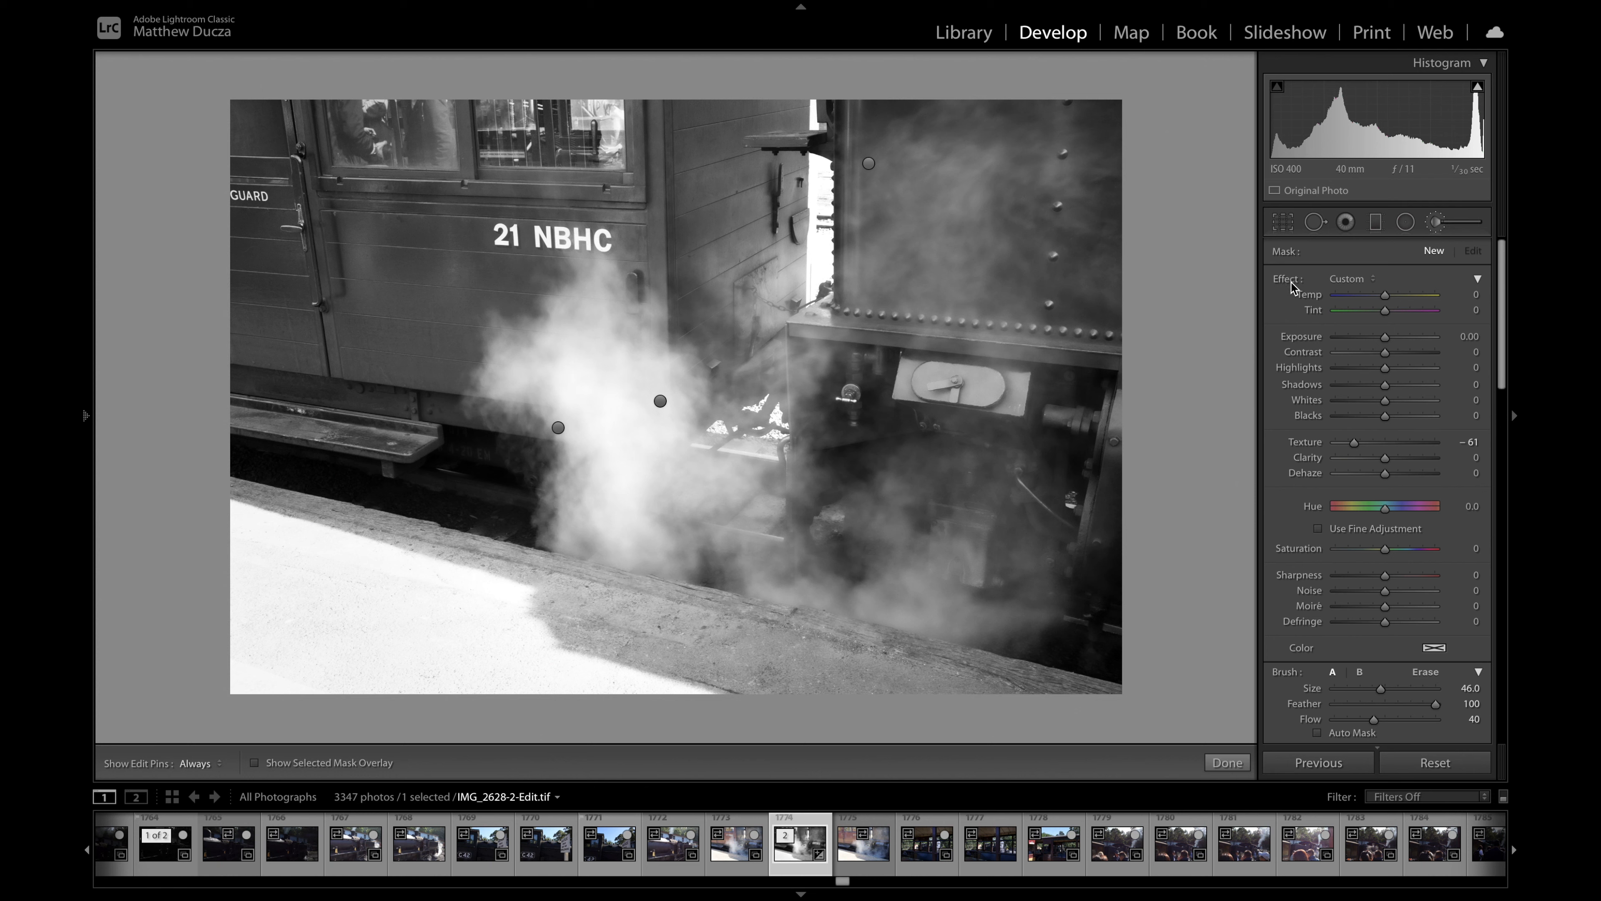
{"action": "double_click", "coordinate": [1290, 285]}
{"action": "left_click_drag", "start_coordinate": [1382, 689], "coordinate": [1354, 689]}
{"action": "left_click_drag", "start_coordinate": [1384, 459], "coordinate": [1433, 459]}
{"action": "key", "text": "h"}
{"action": "mouse_move", "coordinate": [876, 382]}
{"action": "left_mouse_down"}
{"action": "mouse_move", "coordinate": [894, 355]}
{"action": "mouse_move", "coordinate": [914, 403]}
{"action": "mouse_move", "coordinate": [1071, 442]}
{"action": "mouse_move", "coordinate": [1075, 537]}
{"action": "mouse_move", "coordinate": [1090, 403]}
{"action": "left_mouse_up"}
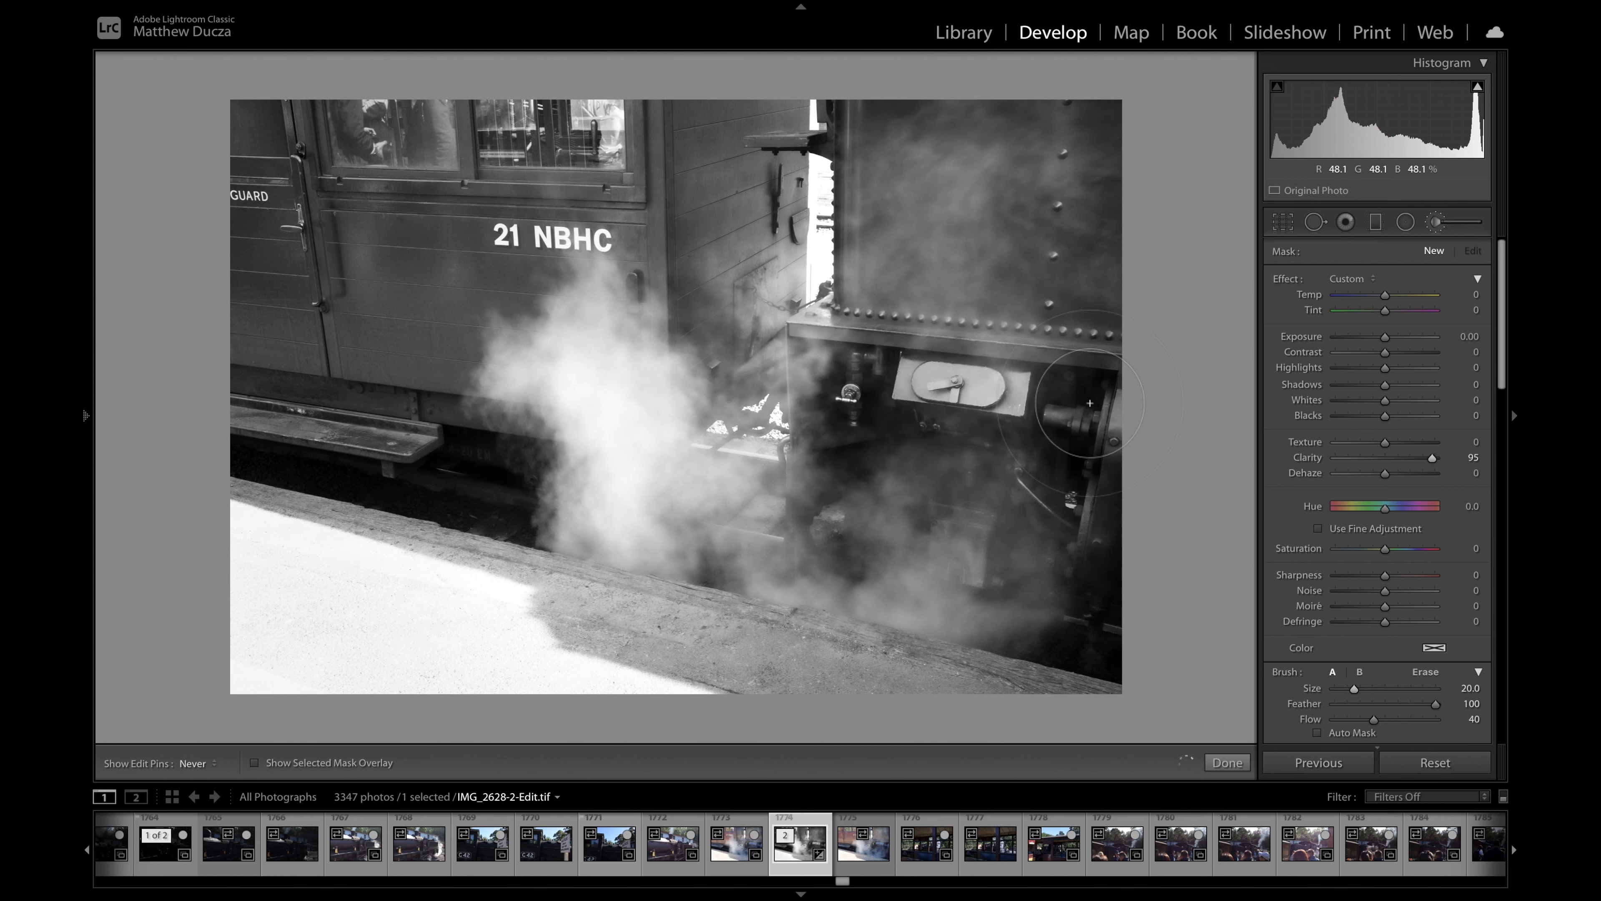
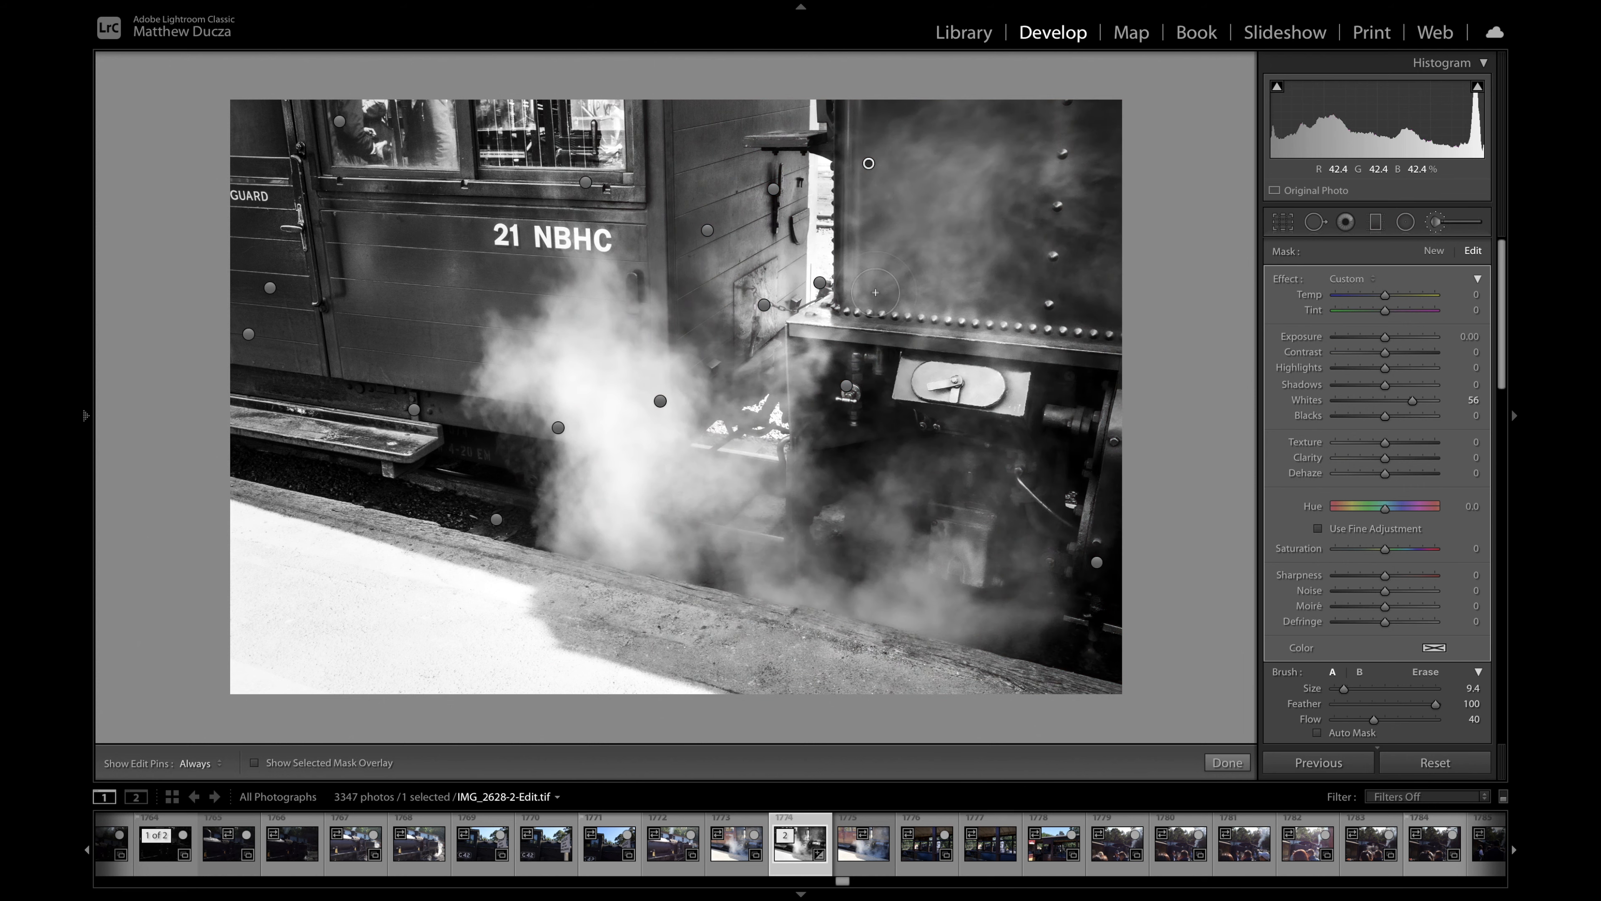
Step: Darken the bright rivets along the locomotive's lower edge with a new reset adjustment brush at Whites -45
{"action": "left_click", "coordinate": [846, 386]}
{"action": "left_click", "coordinate": [1098, 565]}
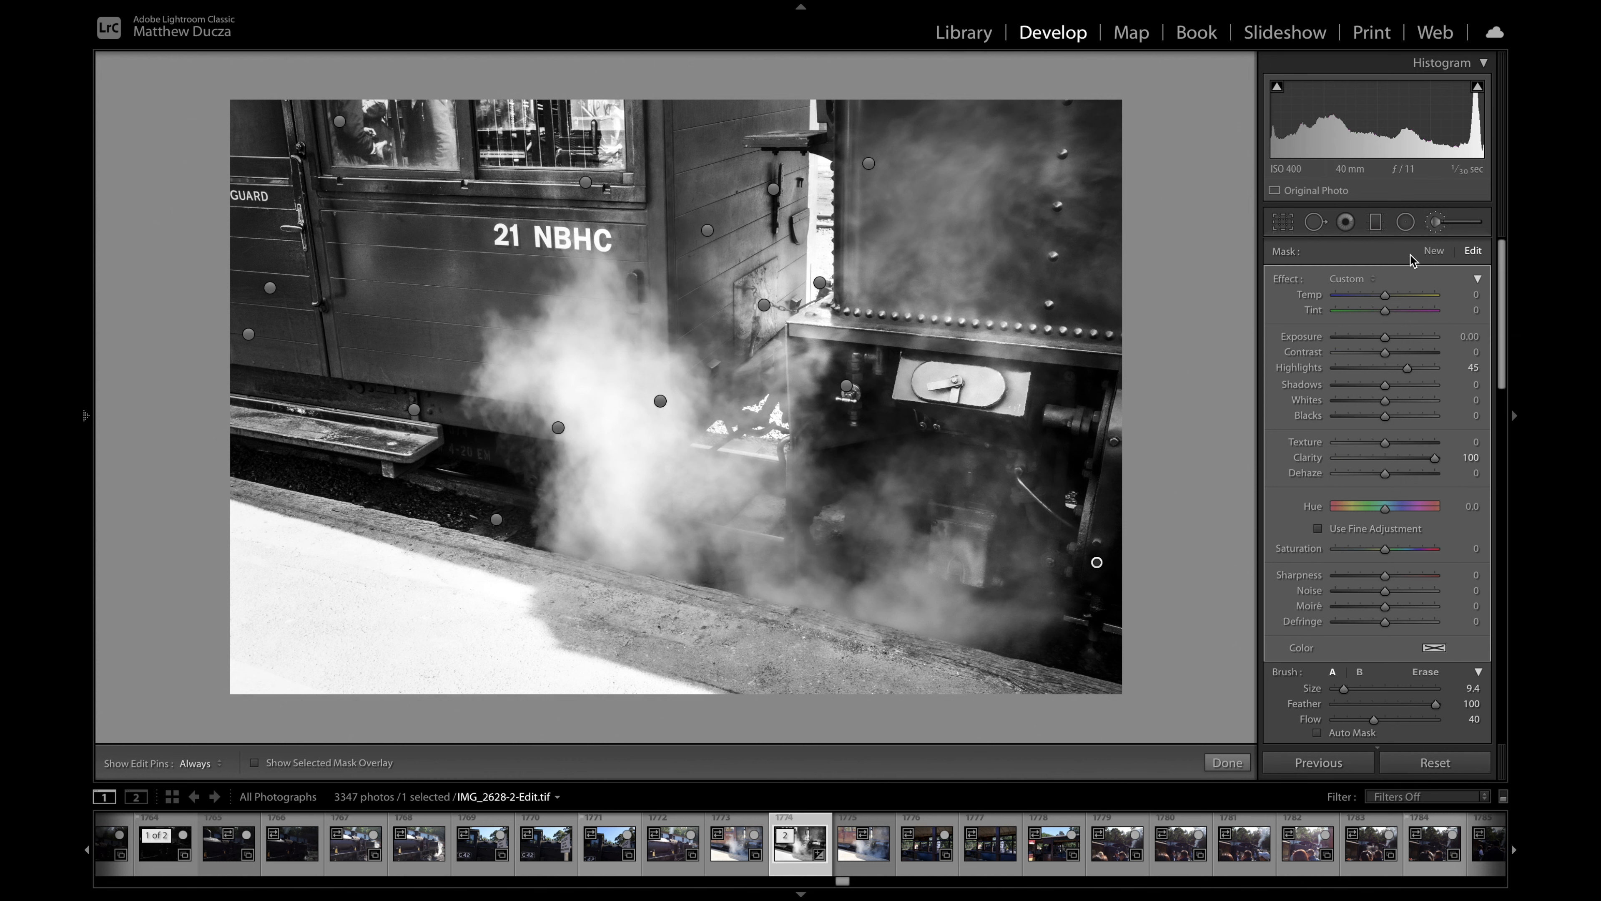
{"action": "left_click", "coordinate": [1426, 256]}
{"action": "double_click", "coordinate": [1282, 279]}
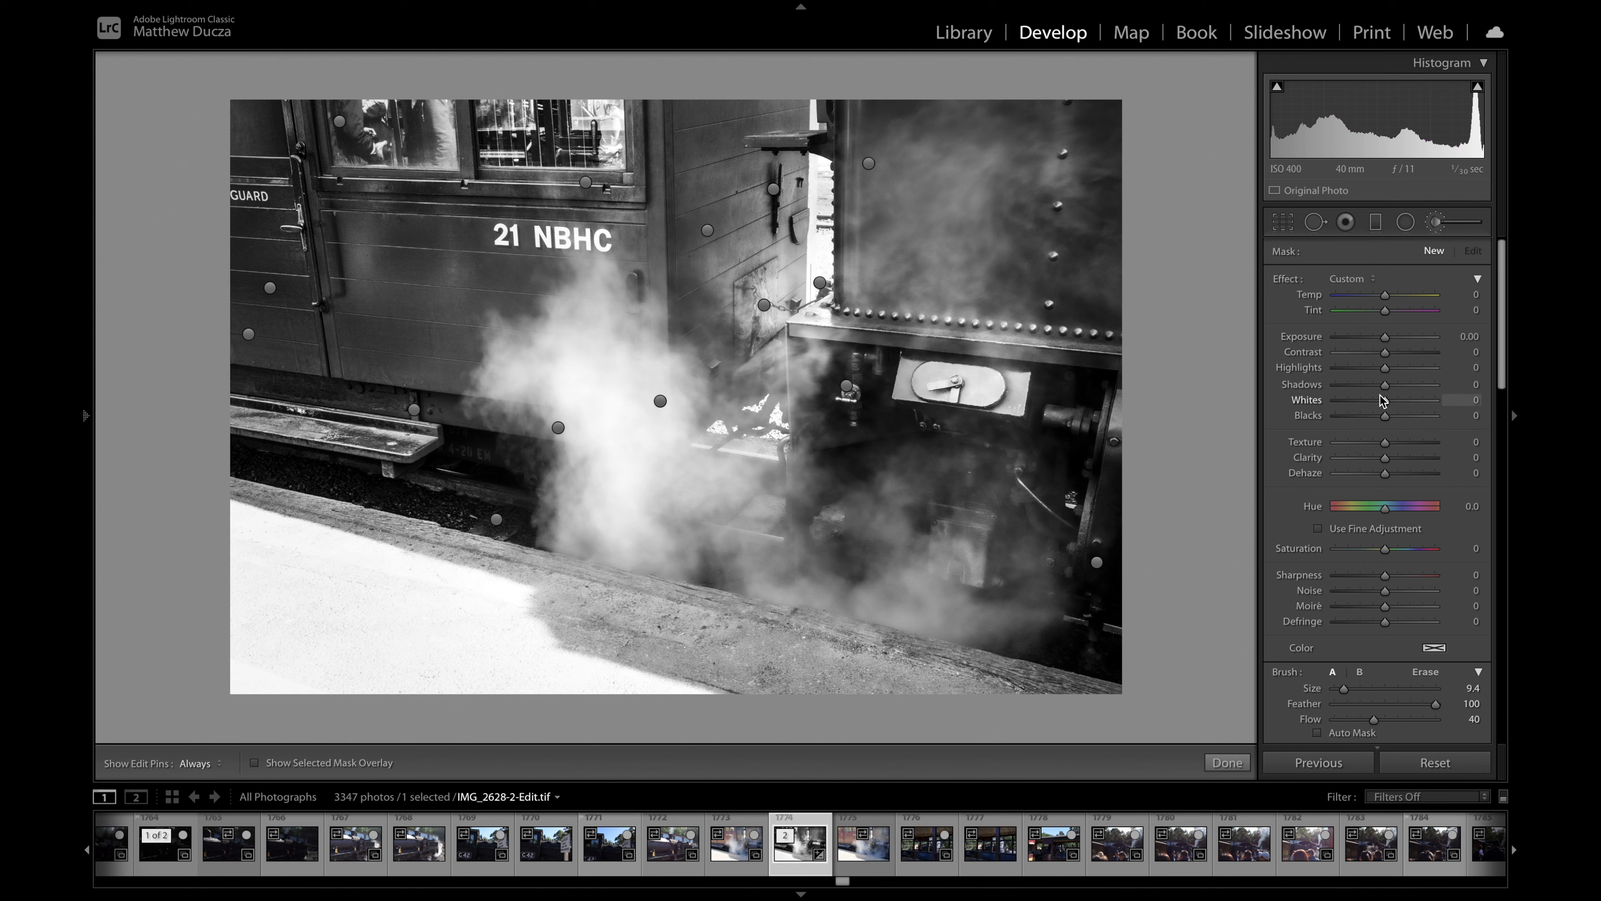
{"action": "left_click_drag", "start_coordinate": [1385, 402], "coordinate": [1363, 407]}
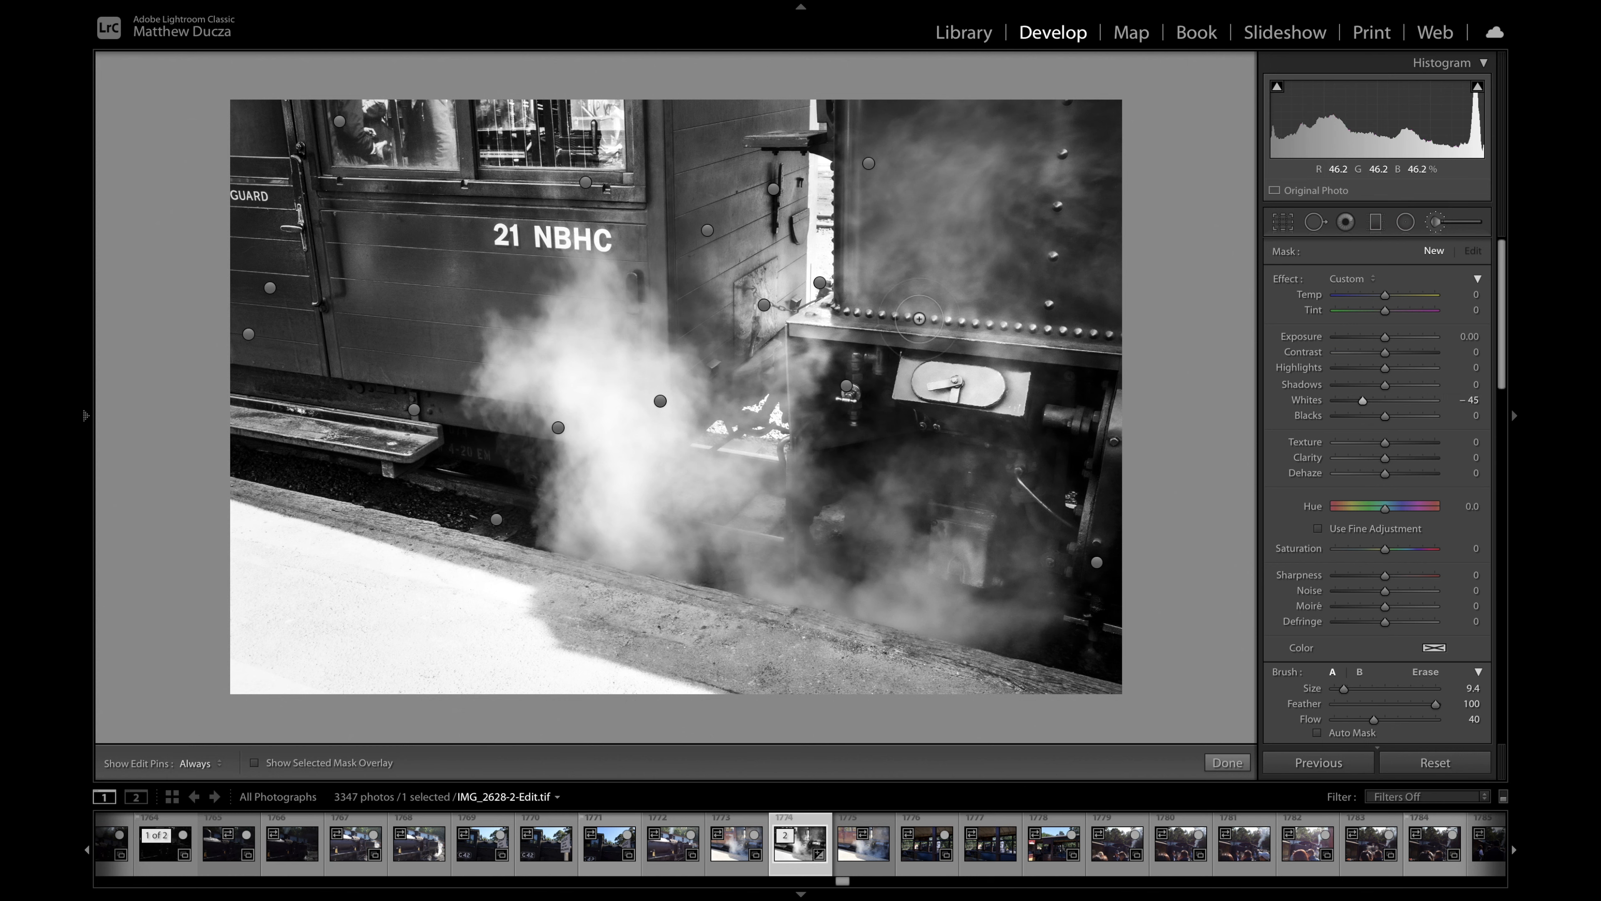
{"action": "key", "text": "h"}
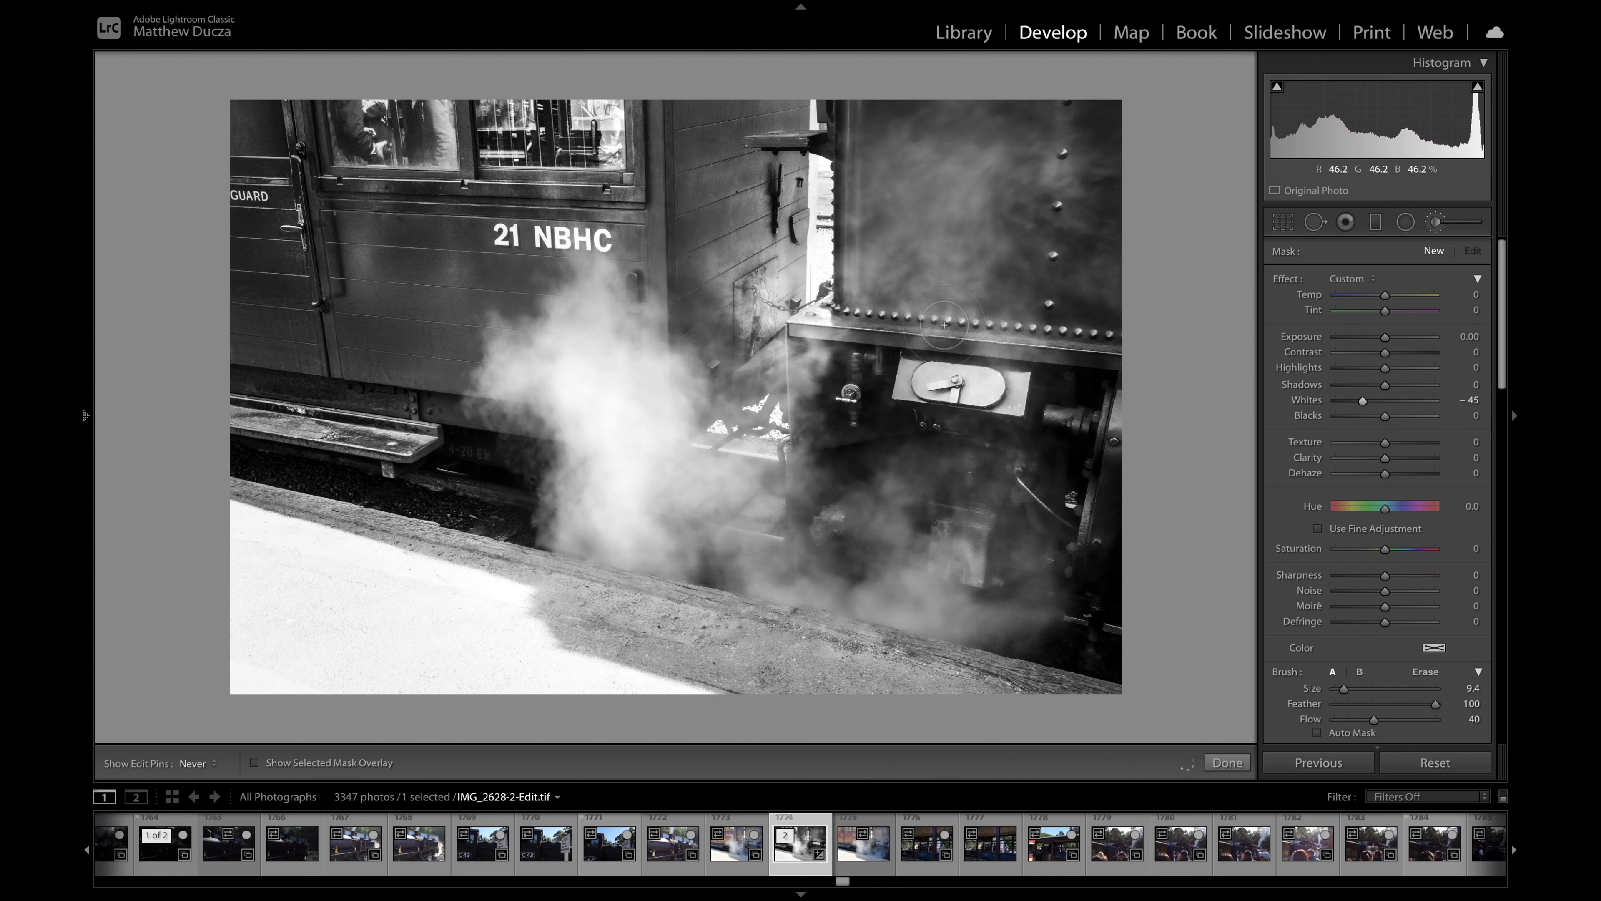
{"action": "key", "text": "h"}
Step: Set the rivet brush's Whites to -79 and check the rivets with the edit pins hidden and shown
{"action": "left_click_drag", "start_coordinate": [1362, 401], "coordinate": [1341, 401]}
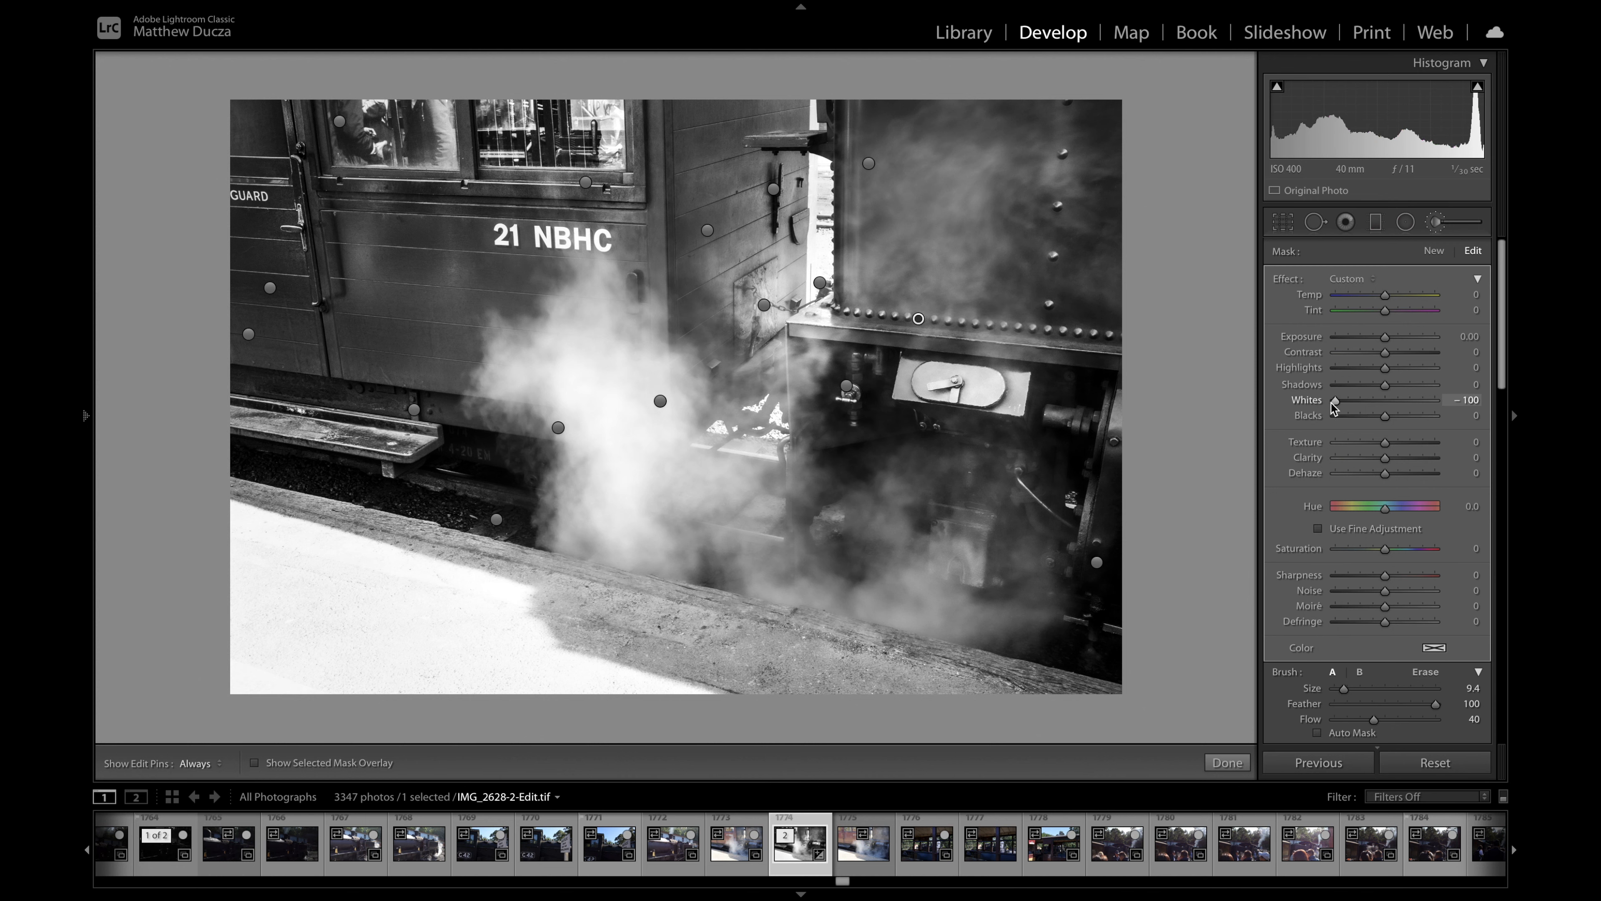
{"action": "left_click_drag", "start_coordinate": [1347, 405], "coordinate": [1343, 407]}
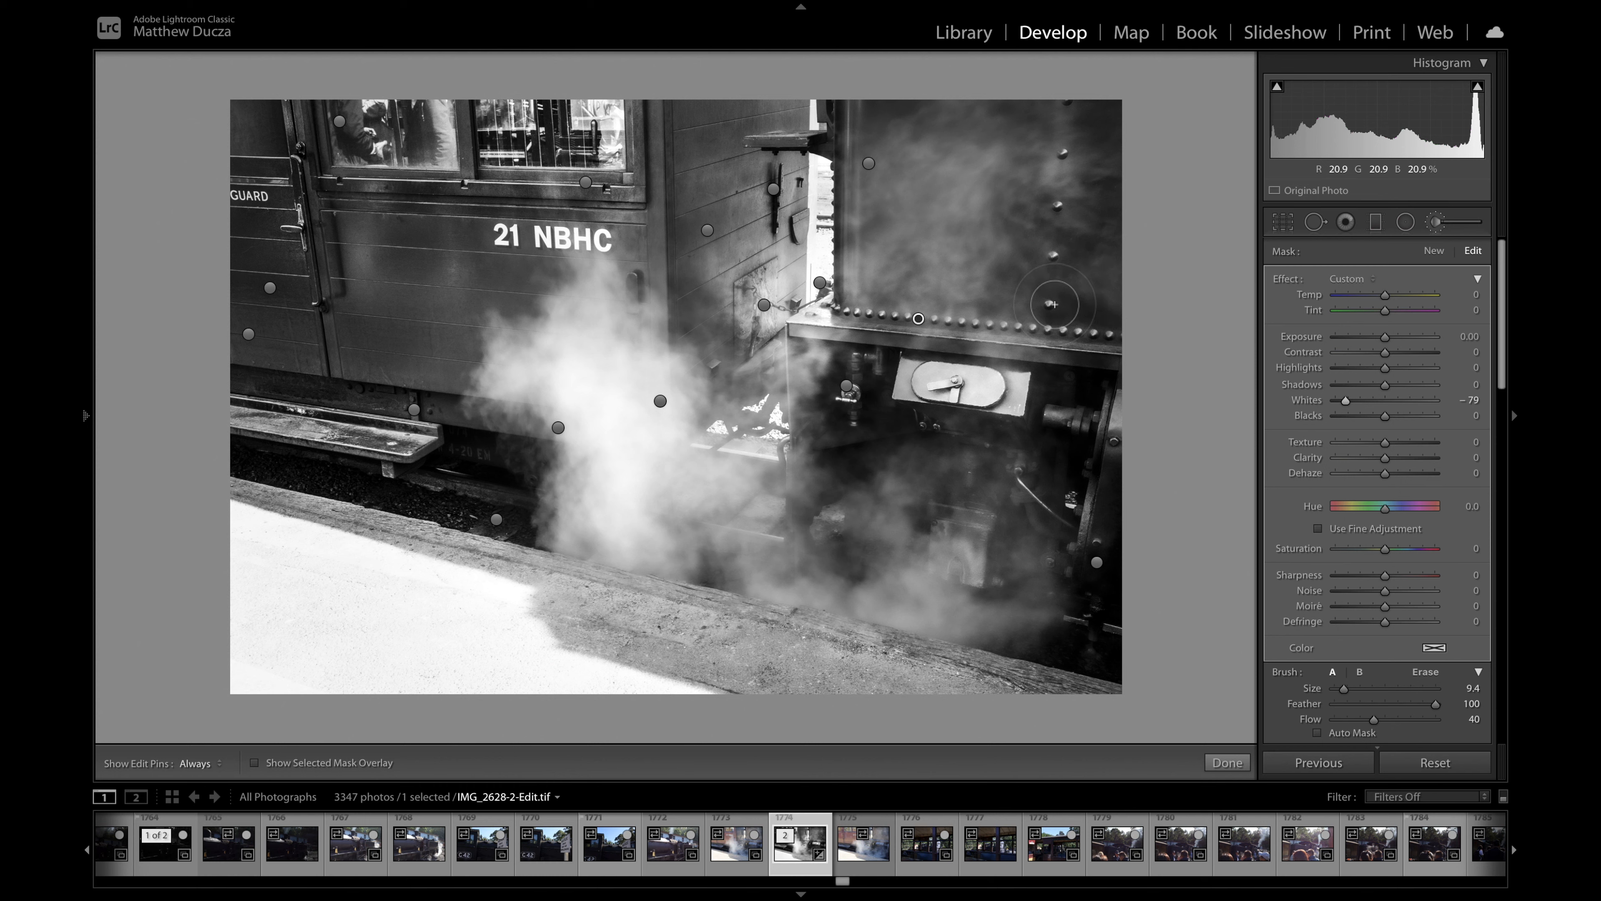
{"action": "key", "text": "h"}
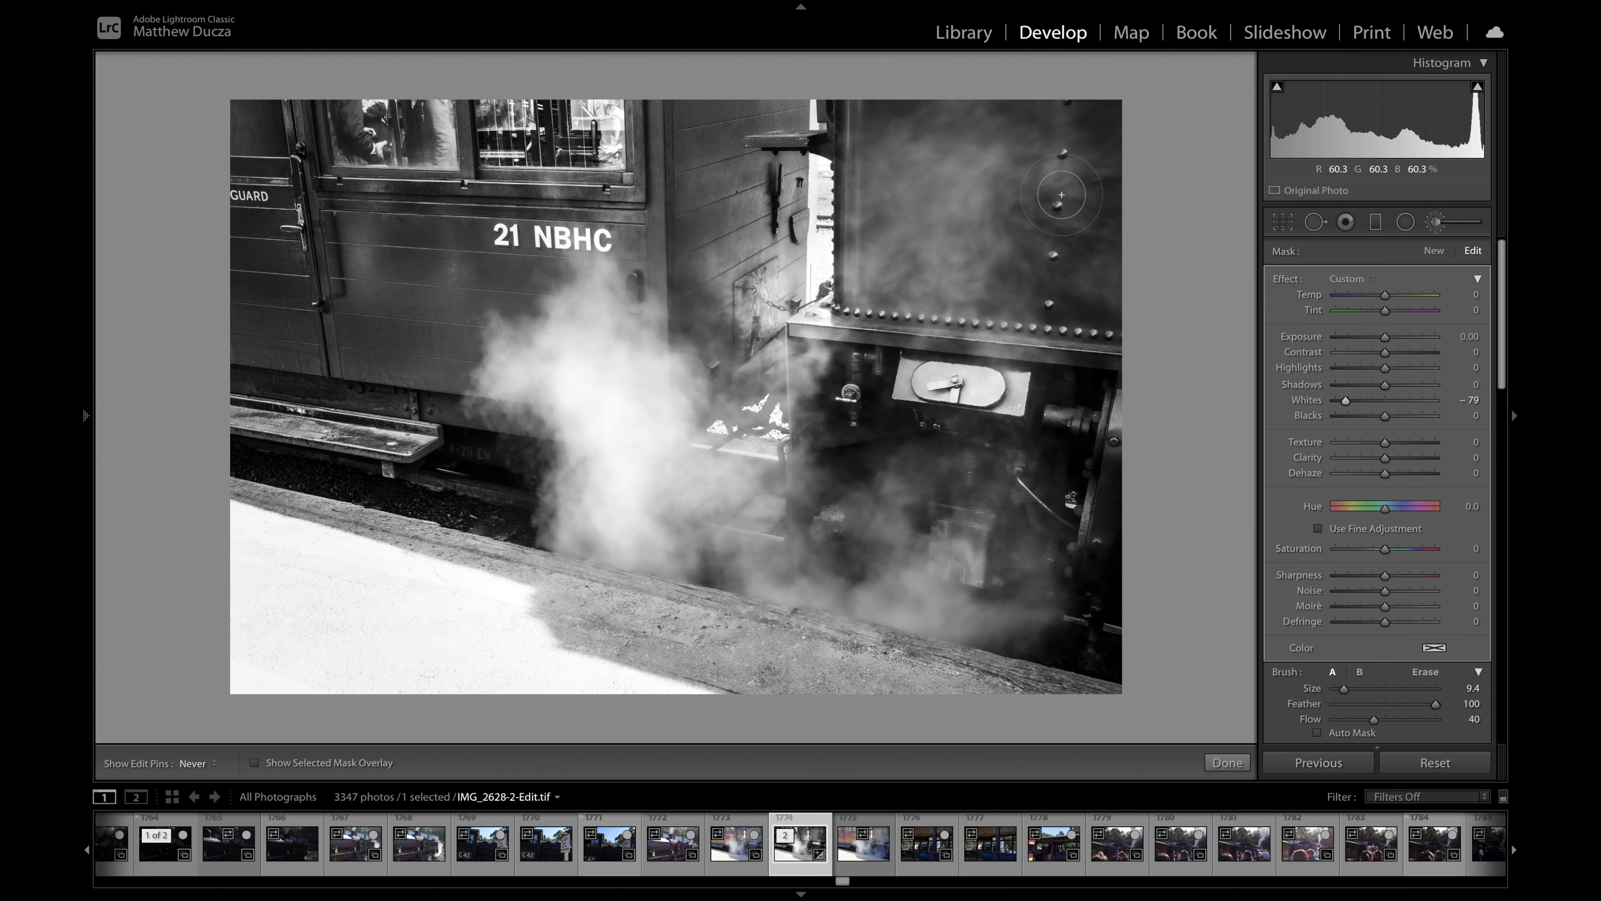
{"action": "key", "text": "h"}
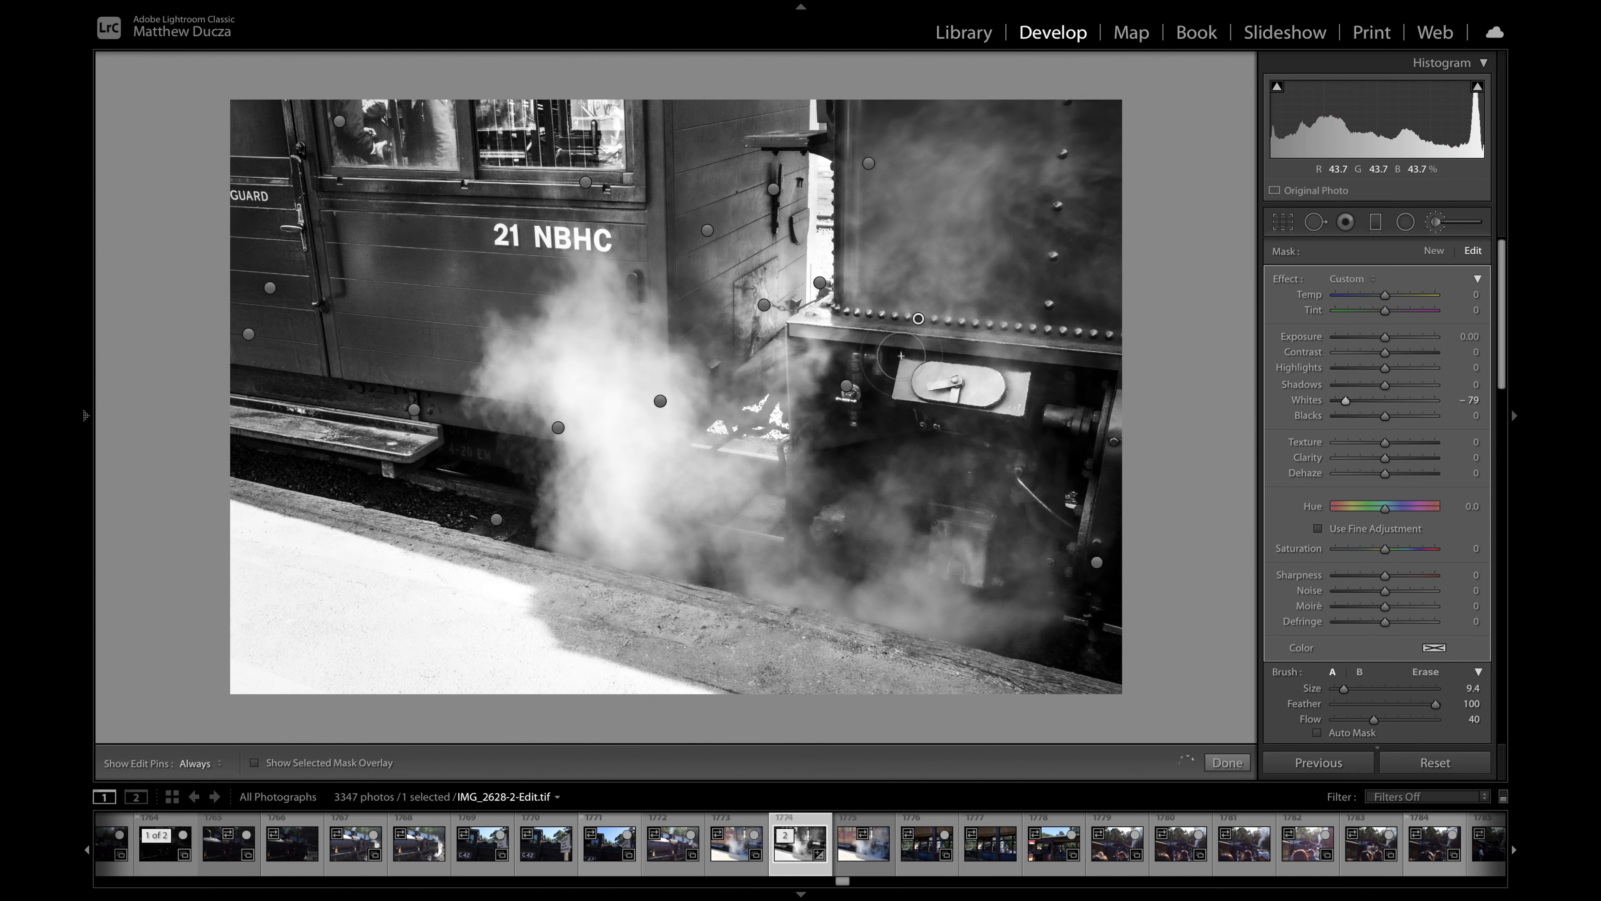
{"action": "key", "text": "h"}
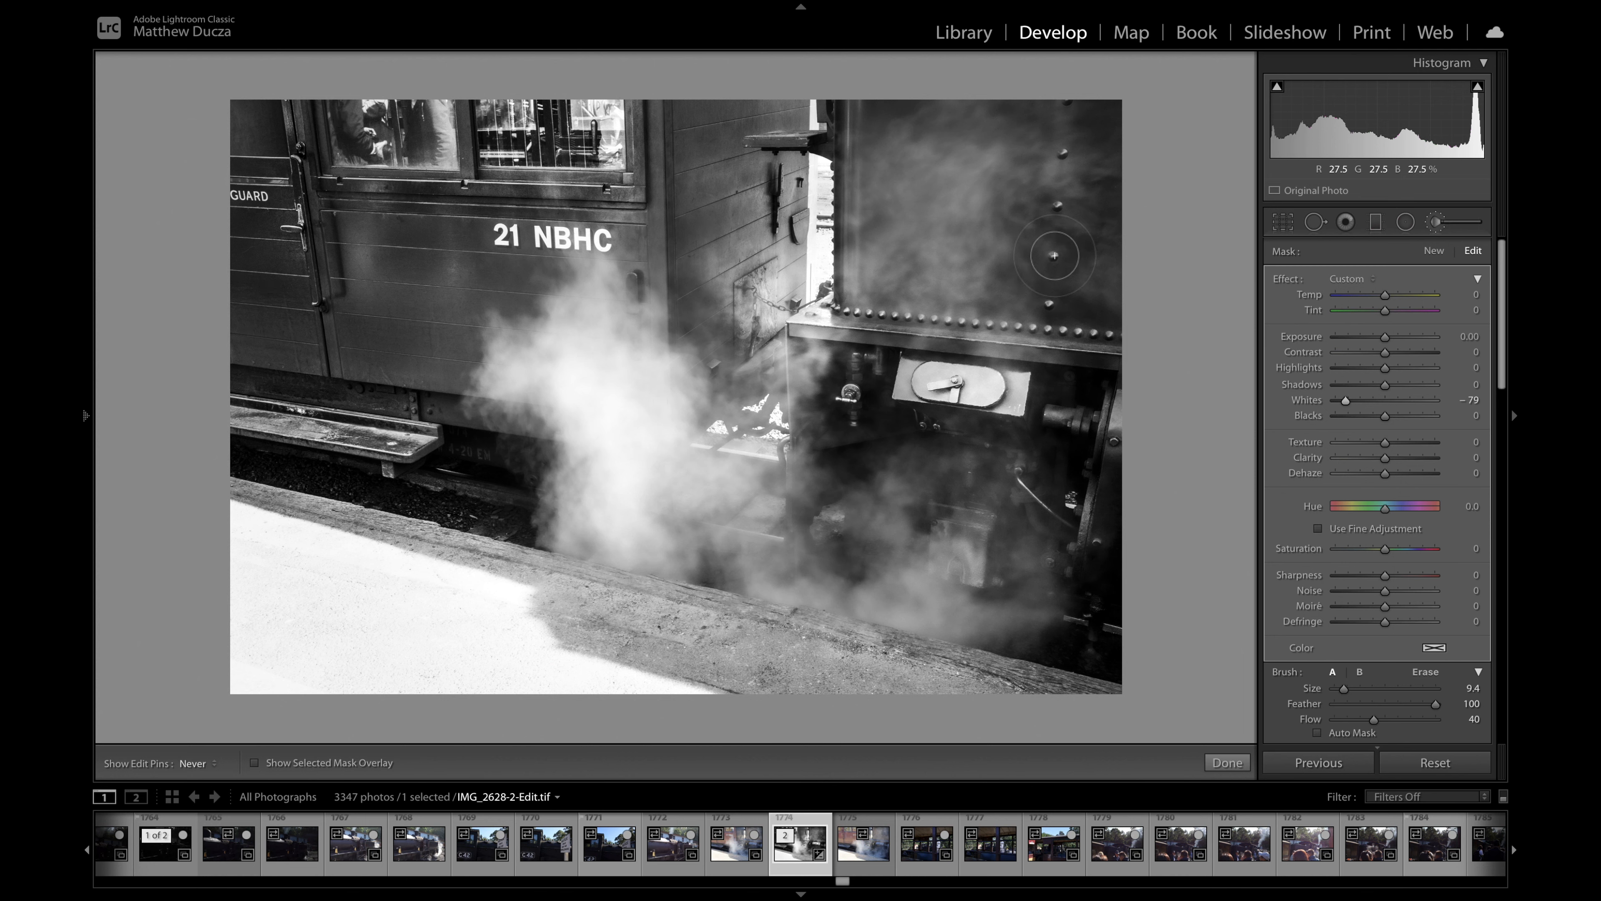
{"action": "key", "text": "h"}
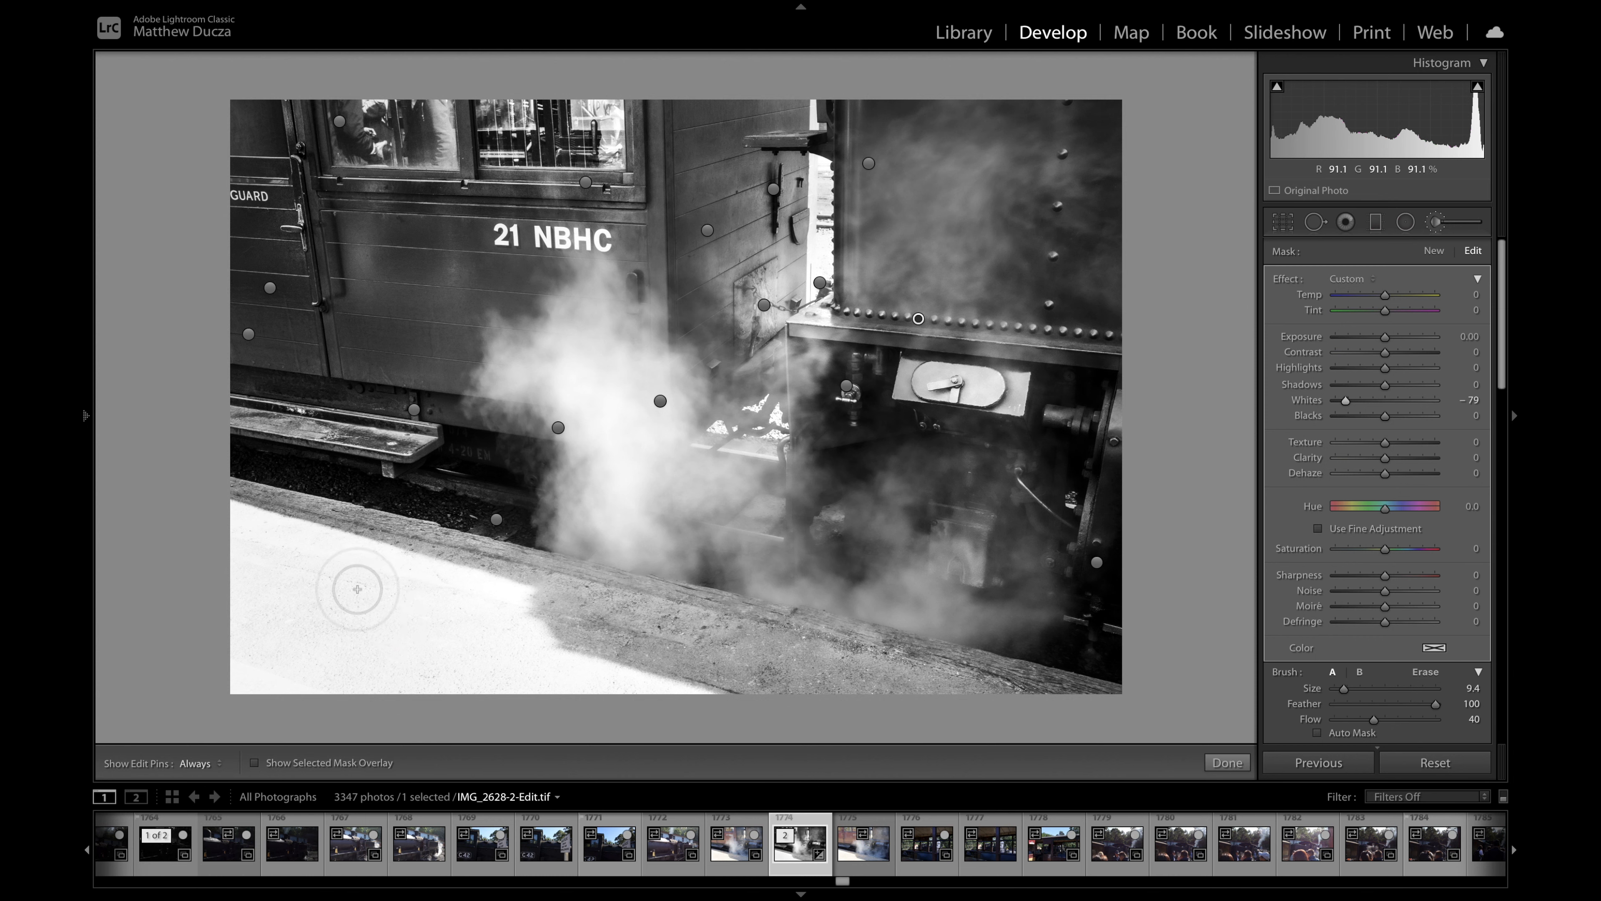
Step: Finish the adjustment brush edits and return to the Library module
{"action": "key", "text": "bracketright"}
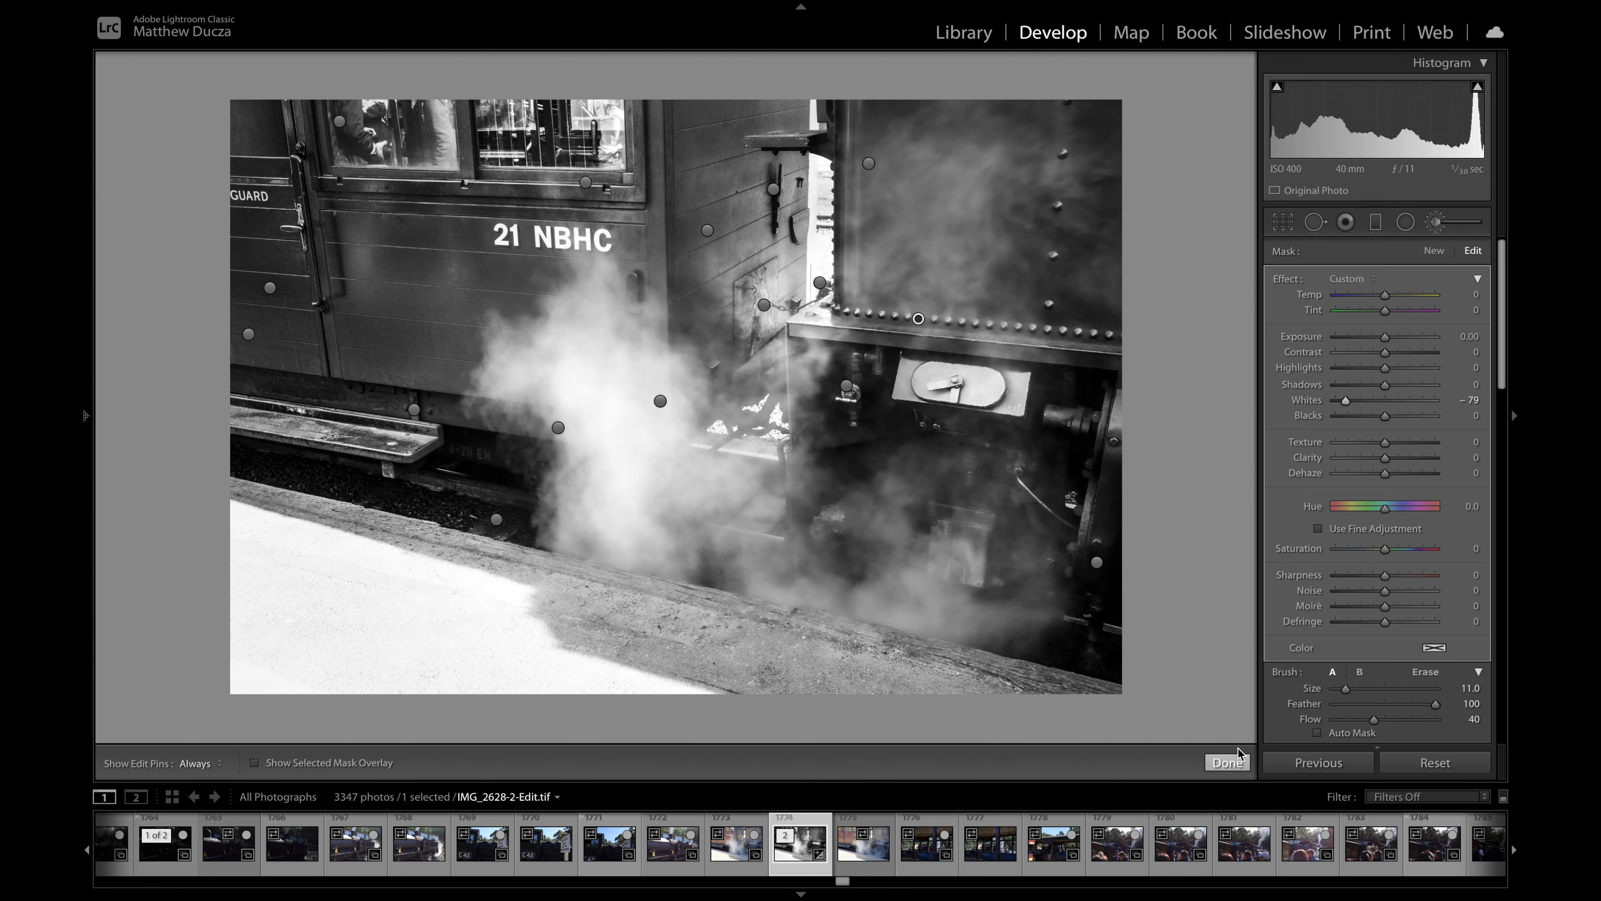
{"action": "left_click", "coordinate": [1226, 763]}
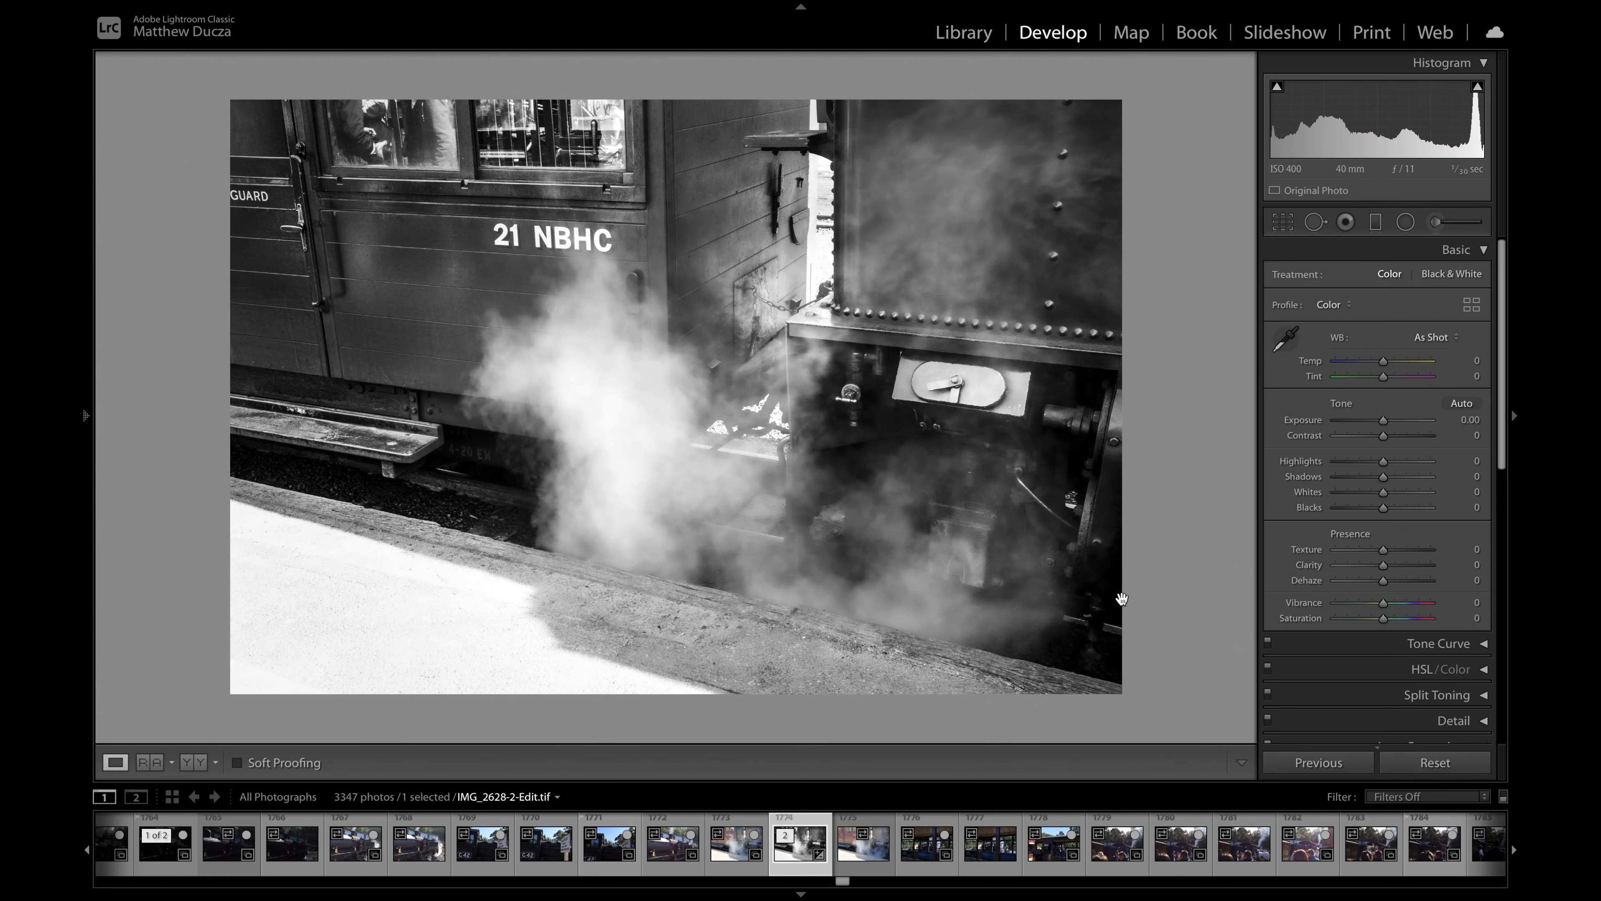
{"action": "left_click", "coordinate": [965, 33]}
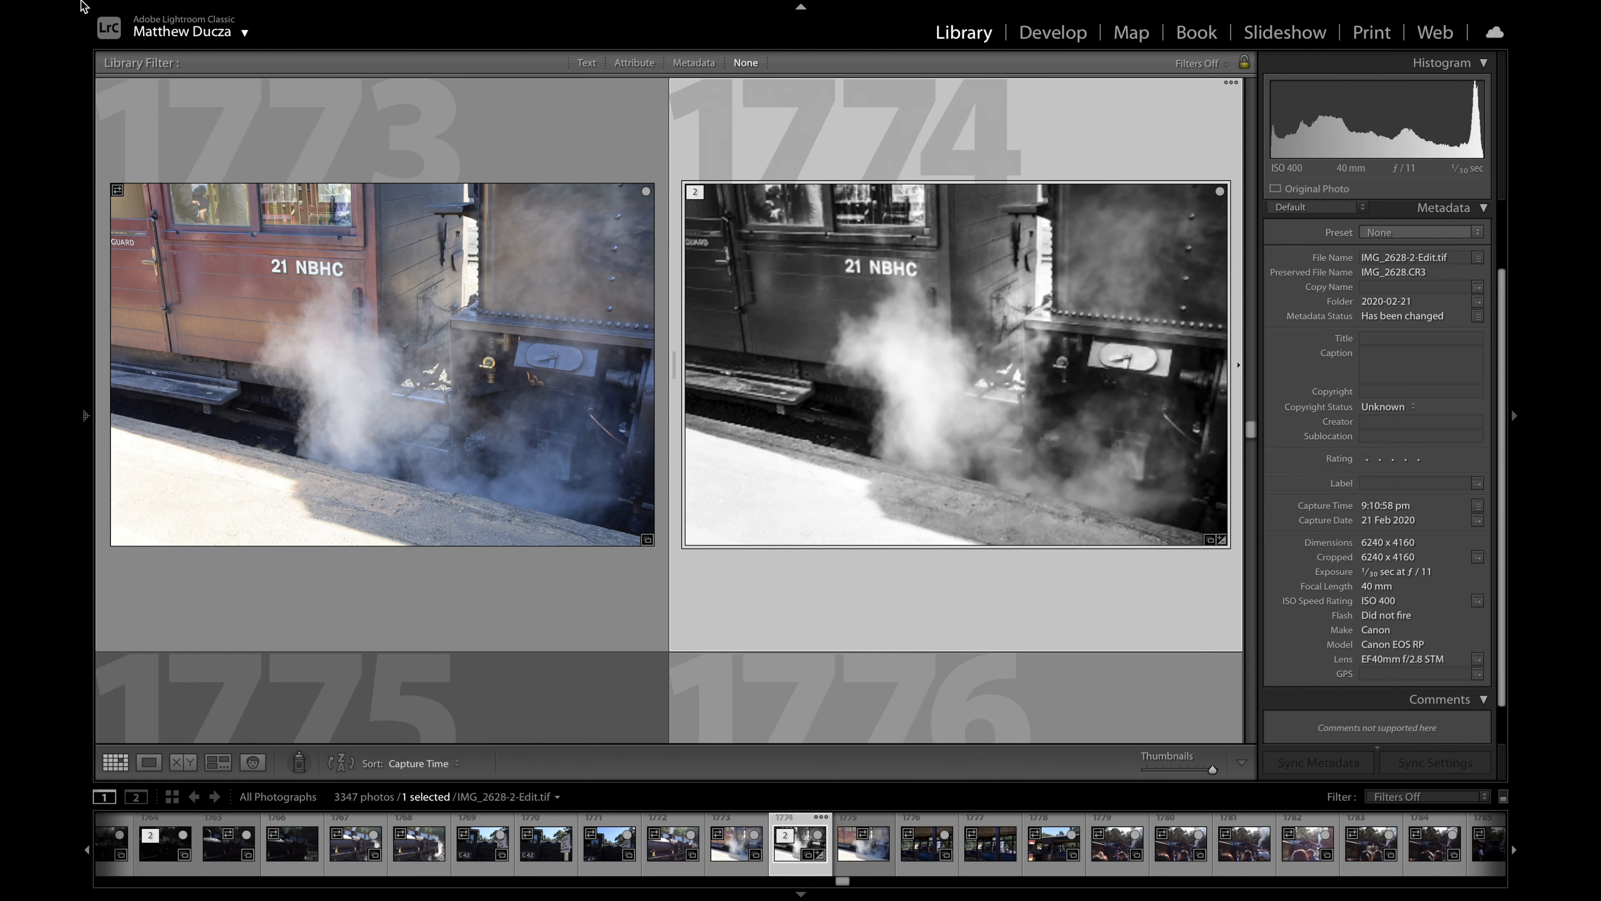
Step: Open the export settings for IMG_2628-2-Edit.tif and check the export location and file naming options
{"action": "mouse_move", "coordinate": [174, 8]}
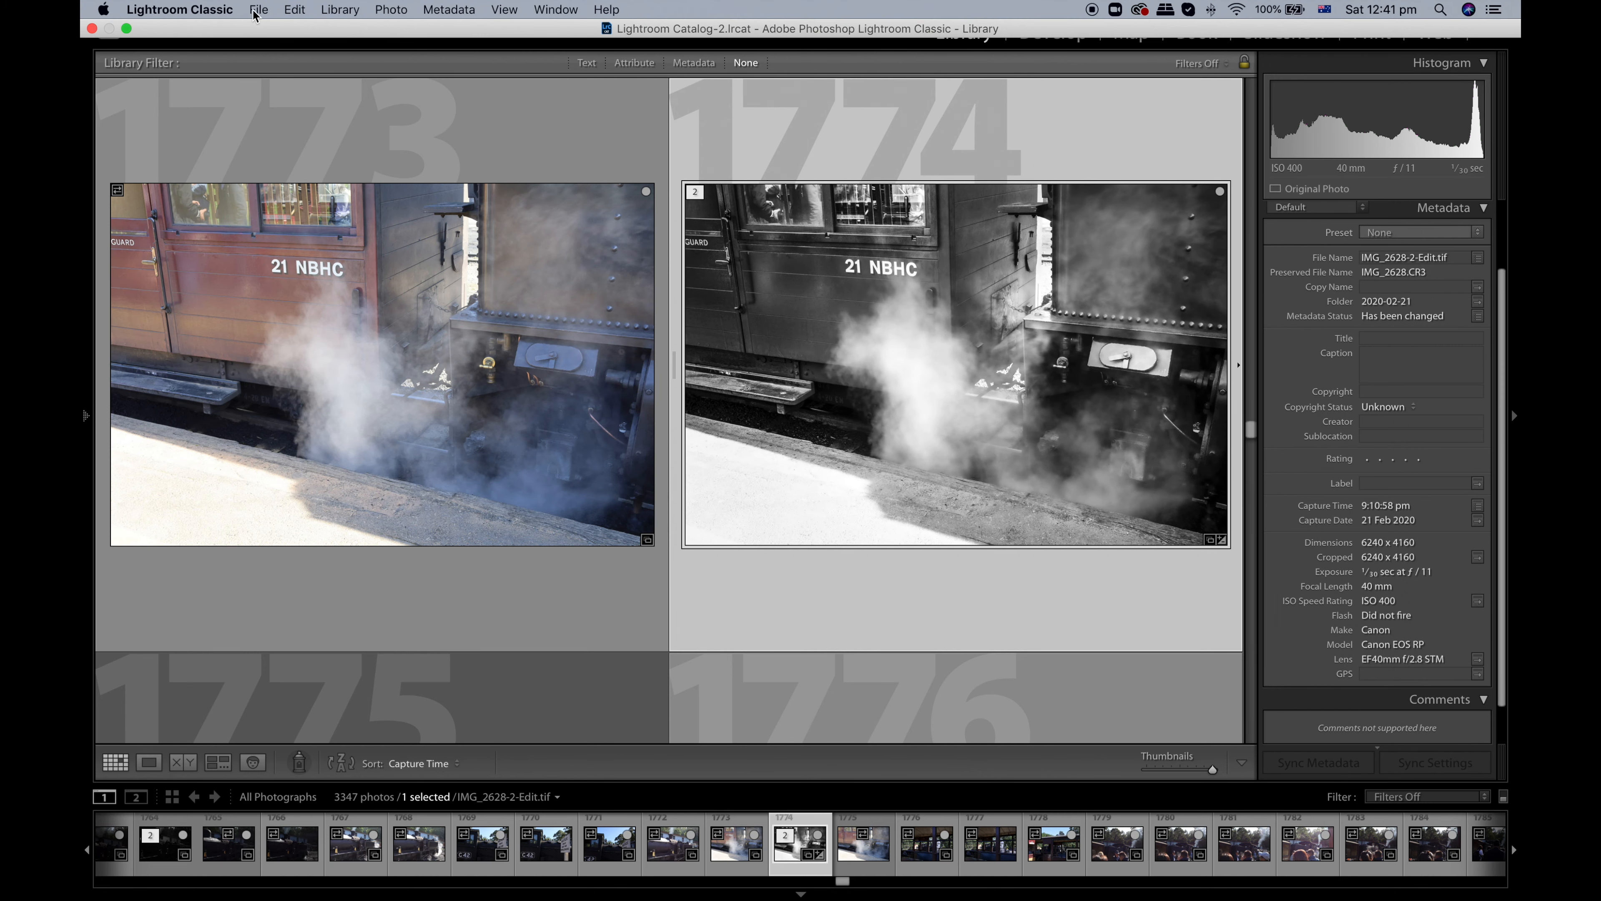
{"action": "left_click", "coordinate": [256, 10]}
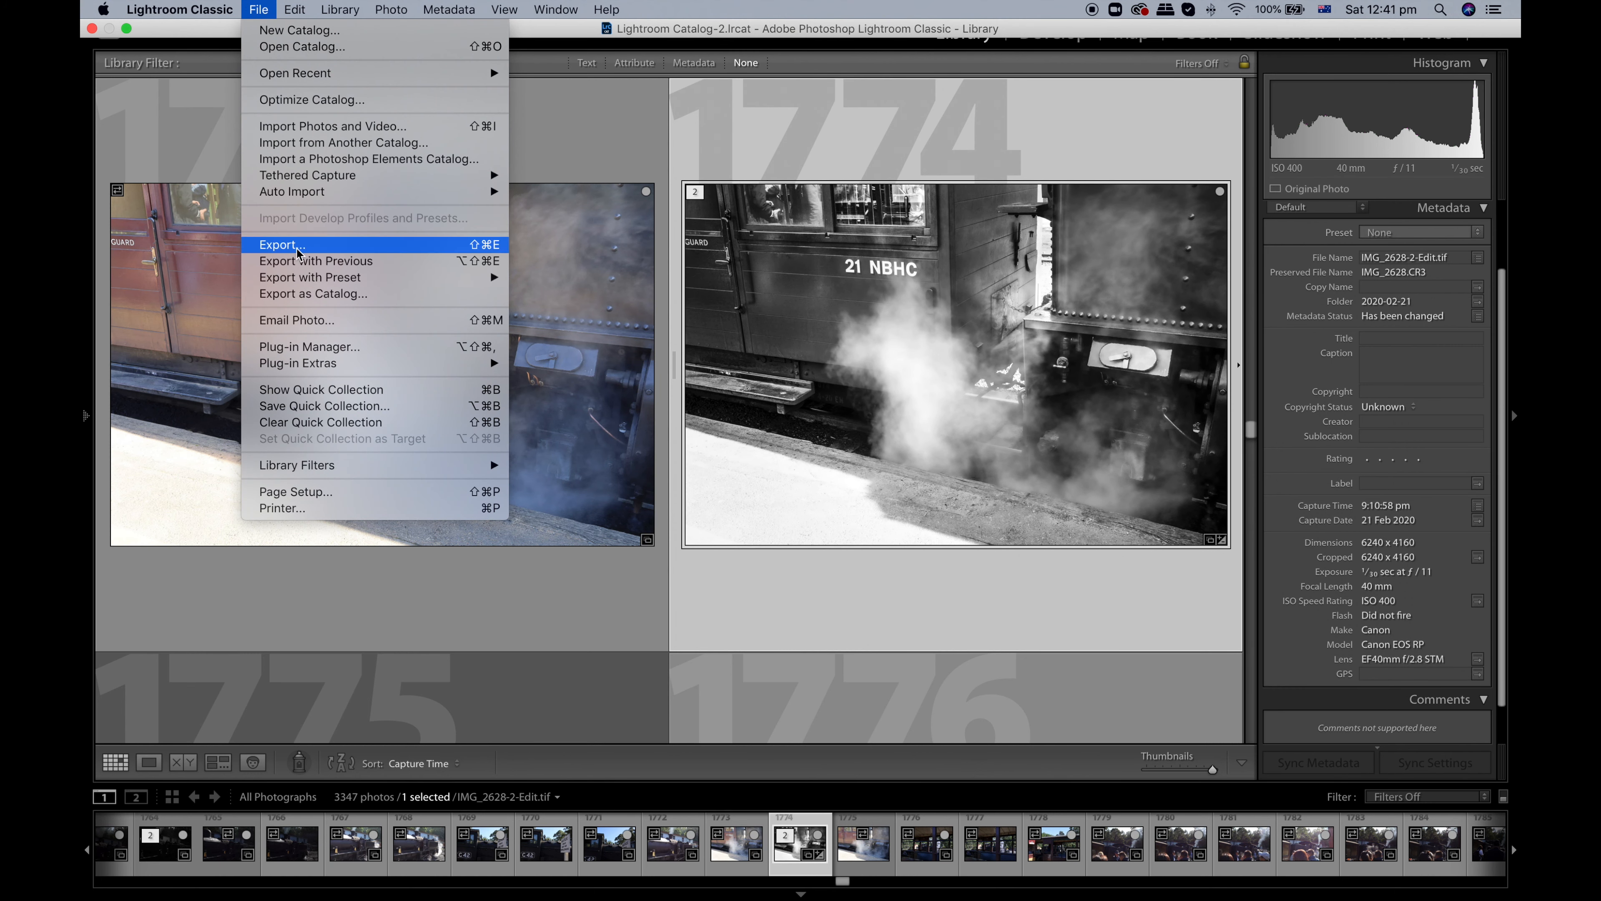
{"action": "left_click", "coordinate": [310, 249]}
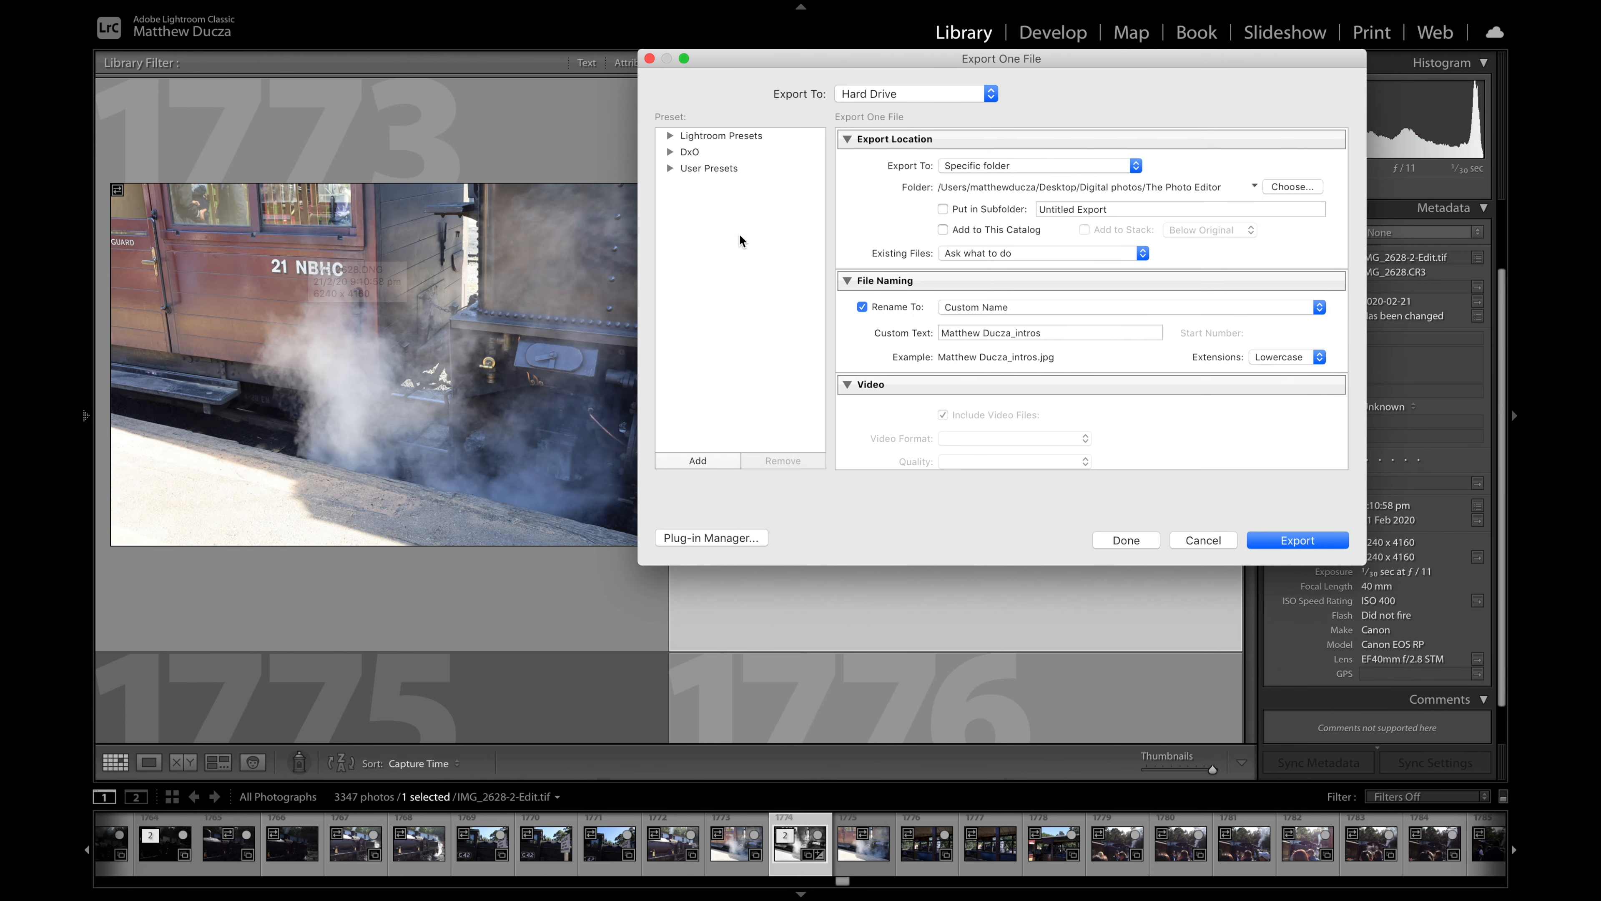
{"action": "scroll", "coordinate": [900, 226], "scroll_direction": "down", "scroll_amount": 2}
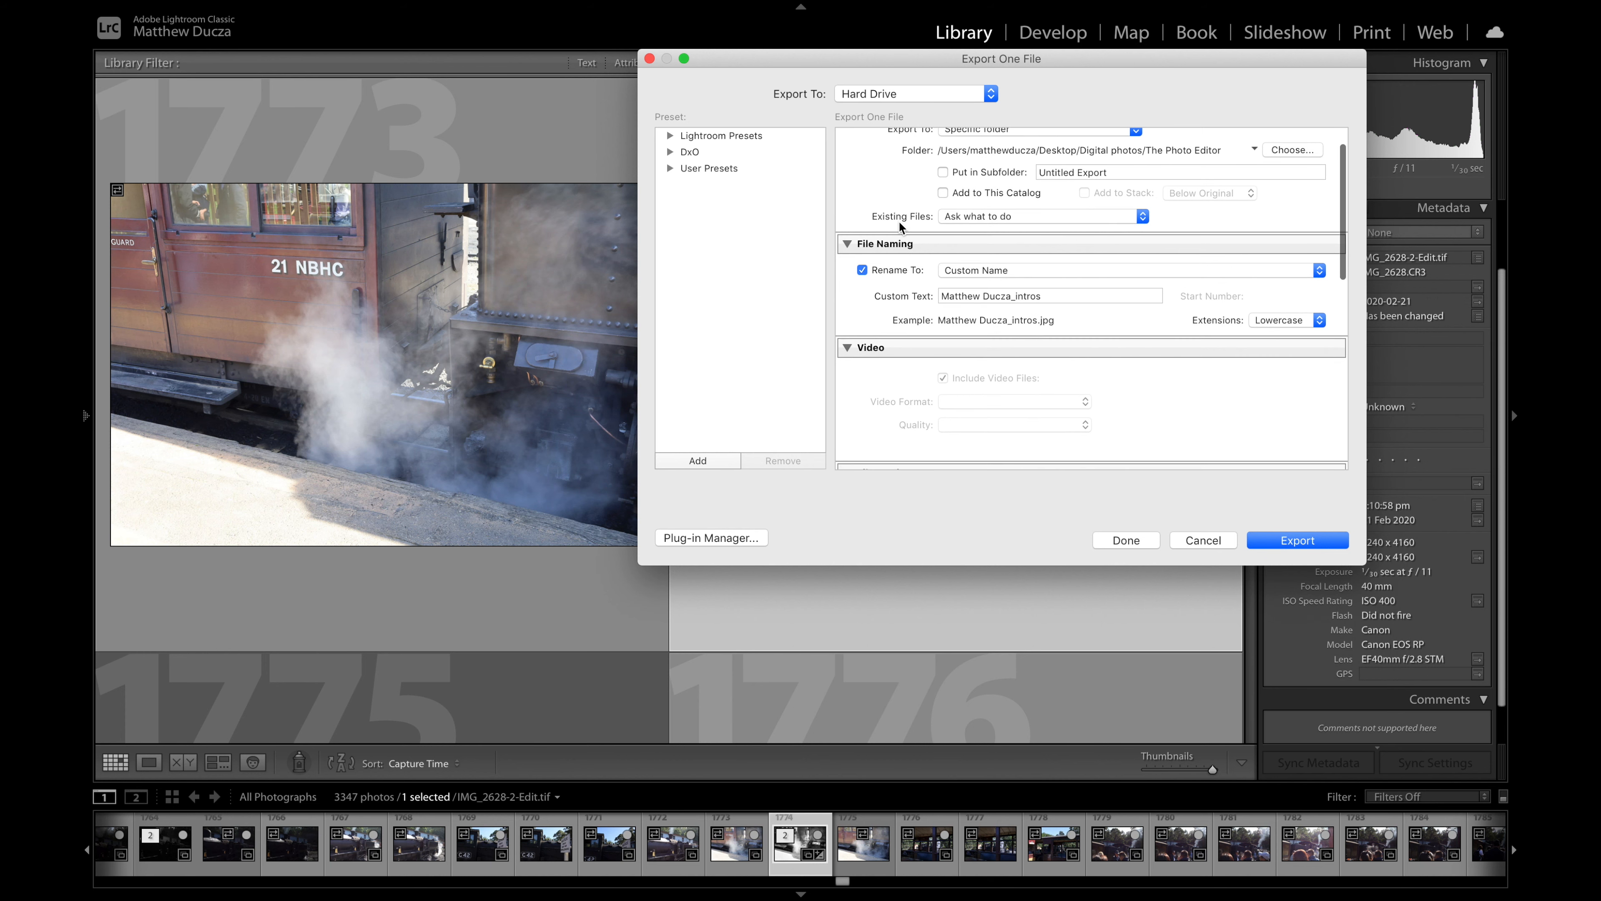
{"action": "scroll", "coordinate": [900, 226], "scroll_direction": "up", "scroll_amount": 2}
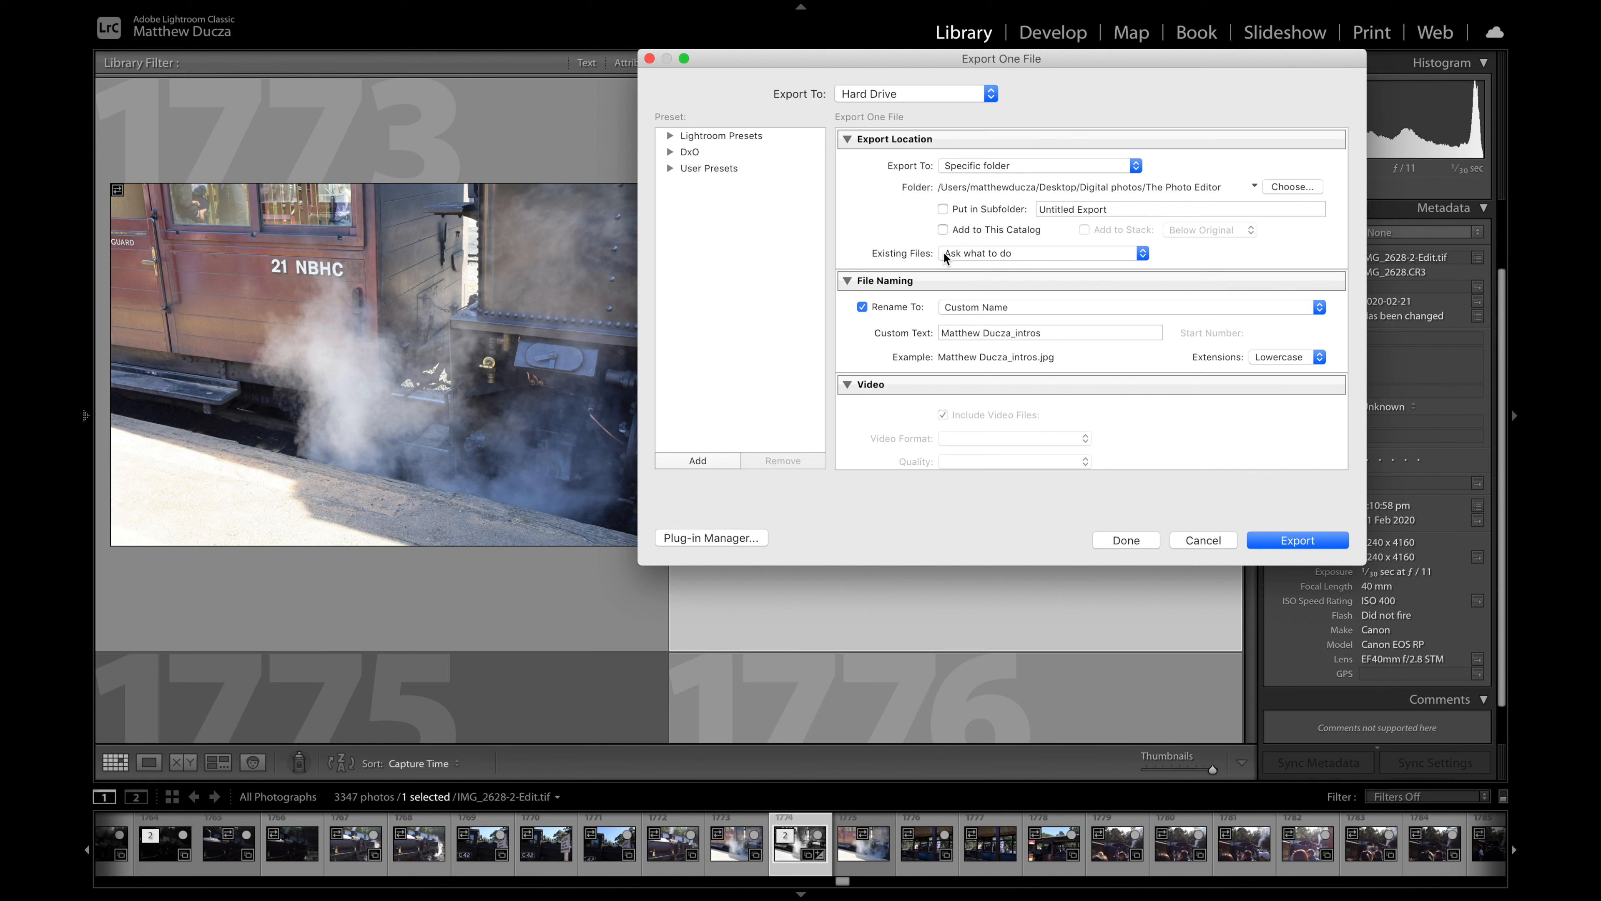
Step: Change the ending of the export's custom file name to "Smoke close up", keeping the photographer's name and underscore
{"action": "triple_click", "coordinate": [1046, 332]}
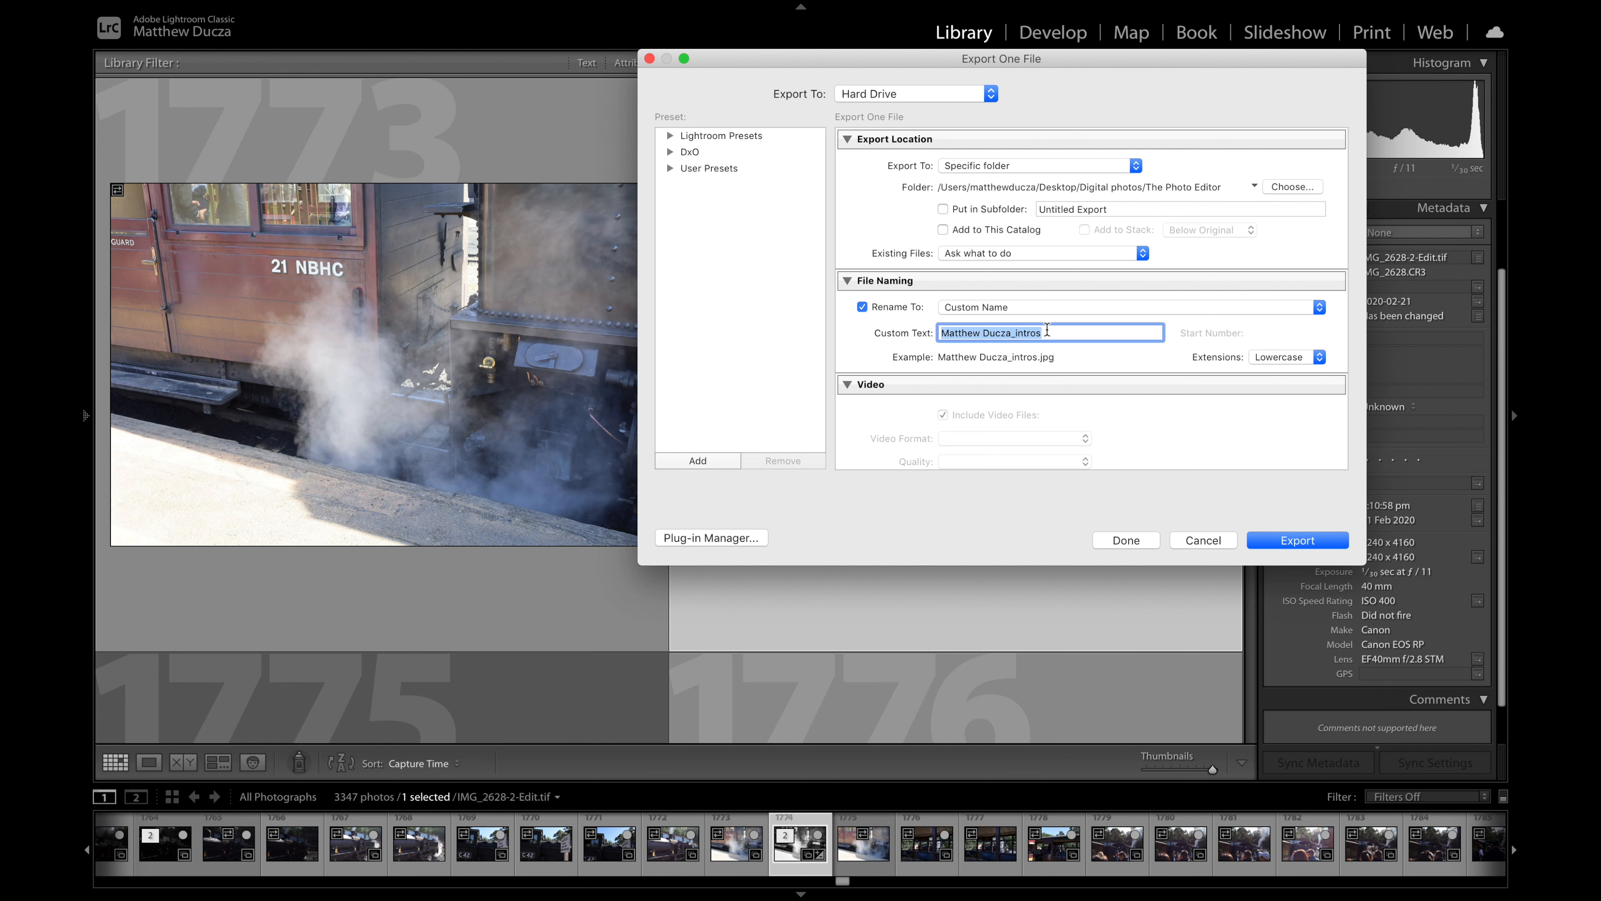
{"action": "left_click", "coordinate": [1020, 333]}
{"action": "left_click_drag", "start_coordinate": [1017, 332], "coordinate": [1045, 331]}
{"action": "key", "text": "BackSpace"}
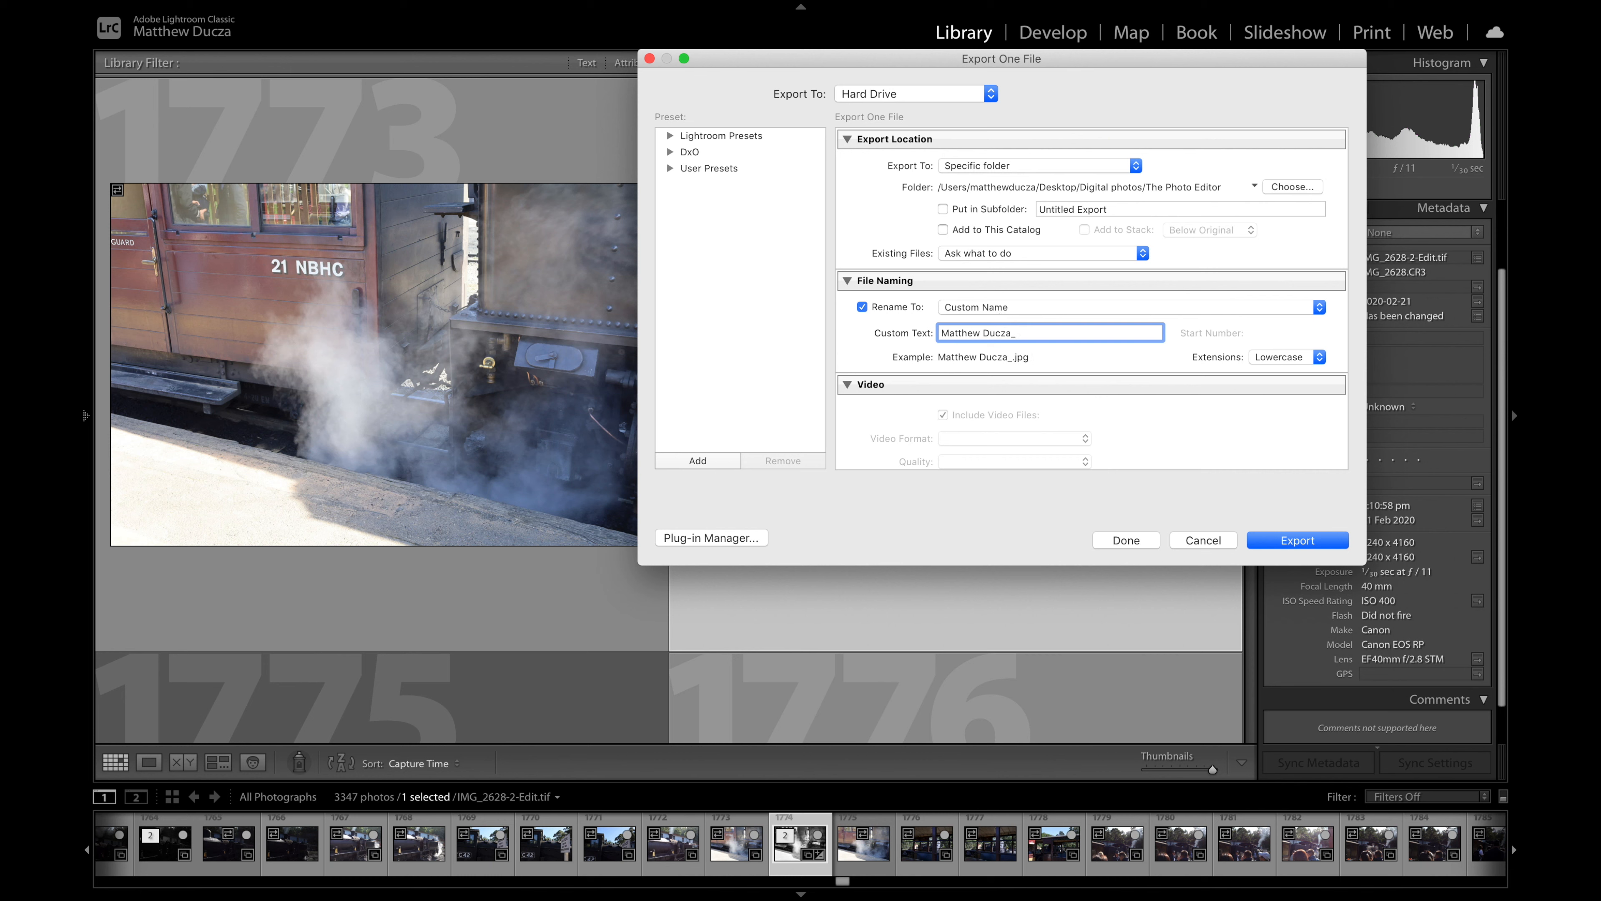
{"action": "type", "text": "Smoke close up"}
Step: Set the export resolution to 600 pixels per inch, keeping JPEG format at quality 100 in sRGB, and review the remaining export options
{"action": "scroll", "coordinate": [1173, 410], "scroll_direction": "down", "scroll_amount": 5}
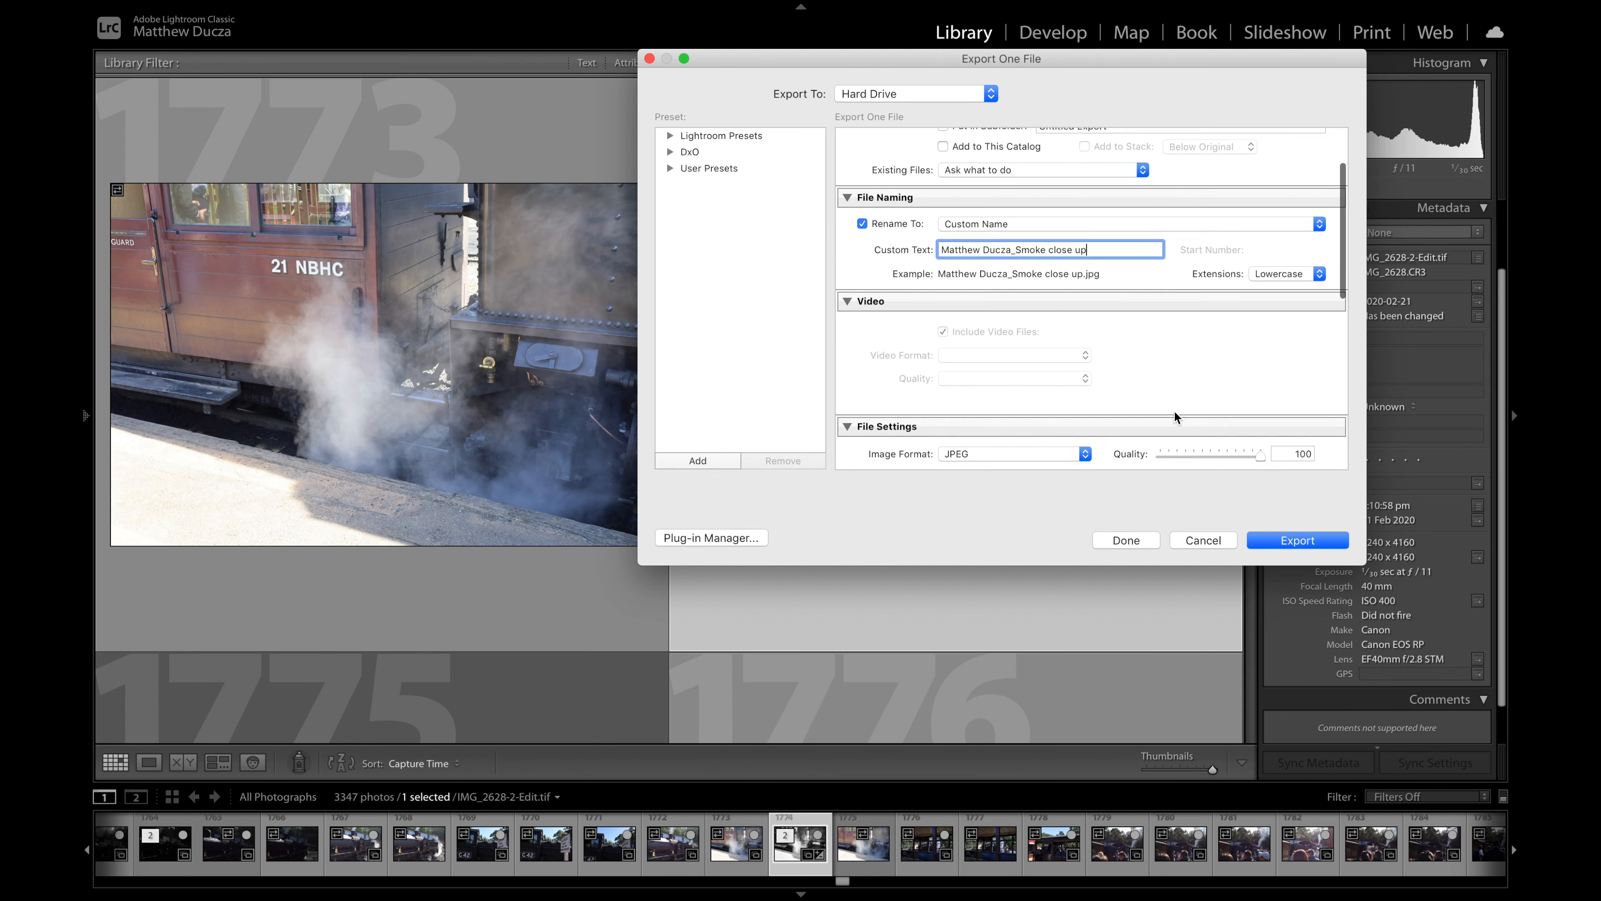
{"action": "scroll", "coordinate": [1173, 410], "scroll_direction": "down", "scroll_amount": 5}
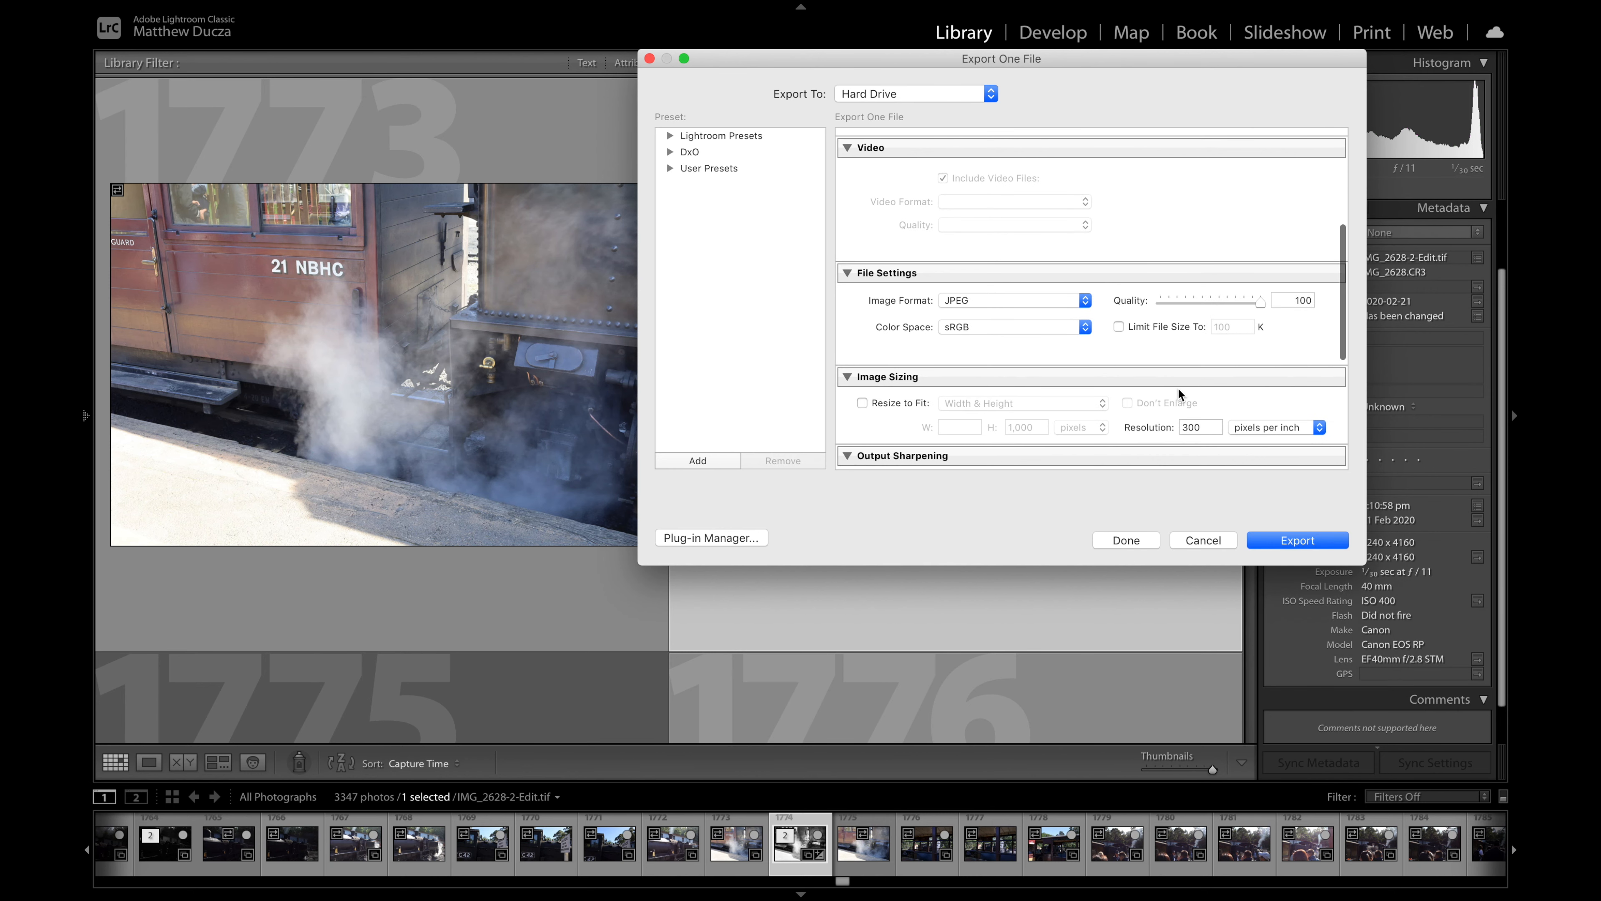
{"action": "scroll", "coordinate": [1090, 372], "scroll_direction": "down", "scroll_amount": 6}
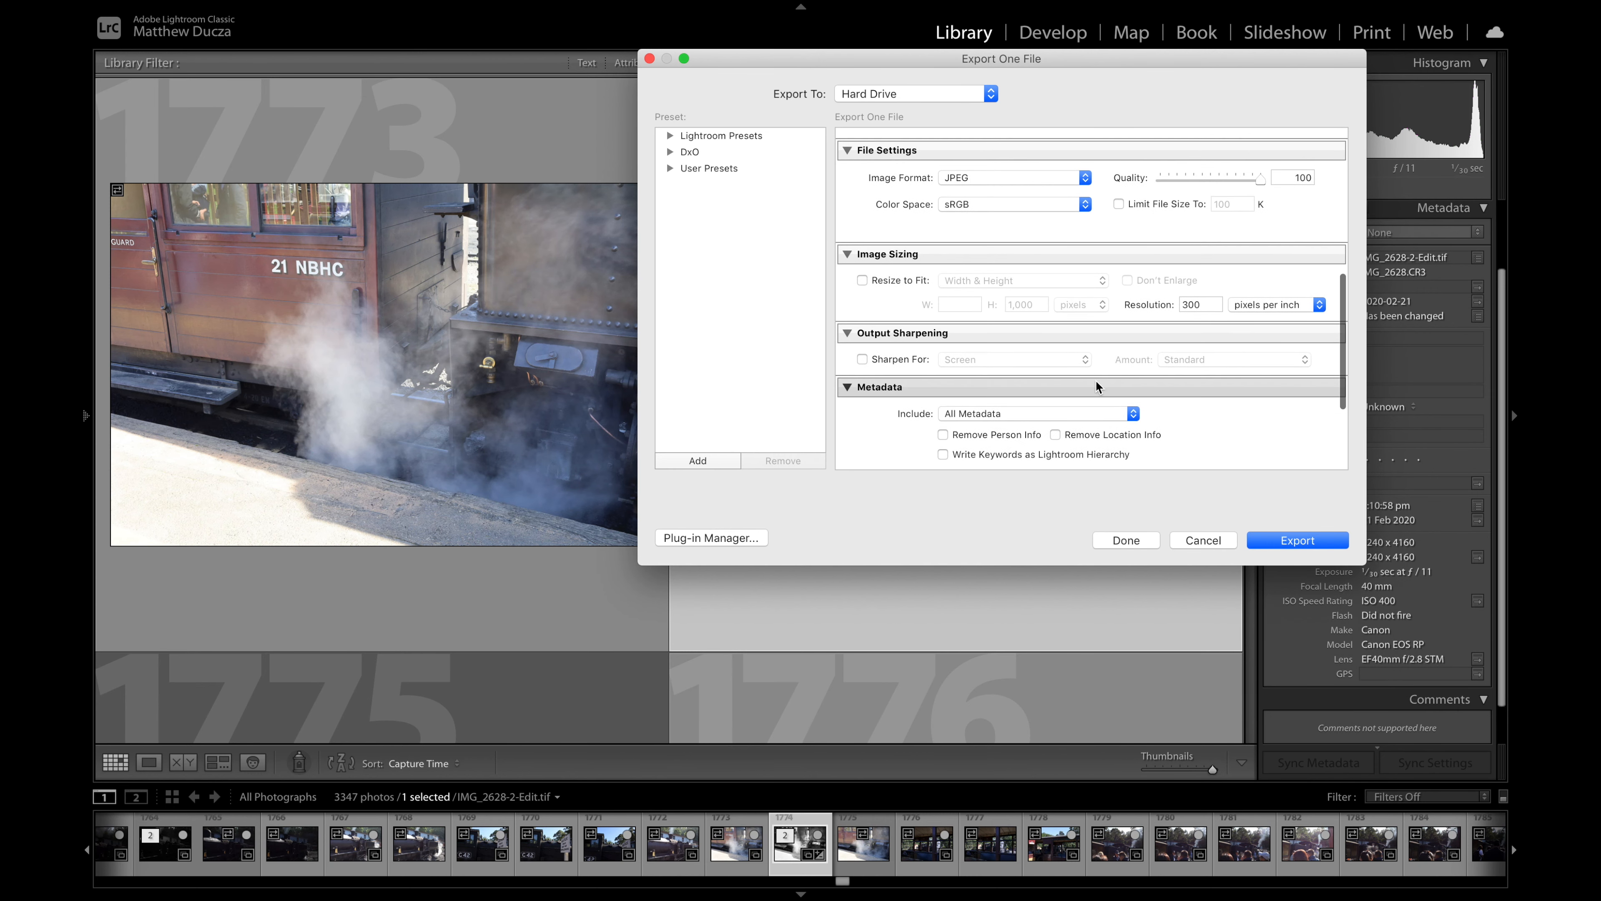
{"action": "scroll", "coordinate": [1096, 386], "scroll_direction": "down", "scroll_amount": 1}
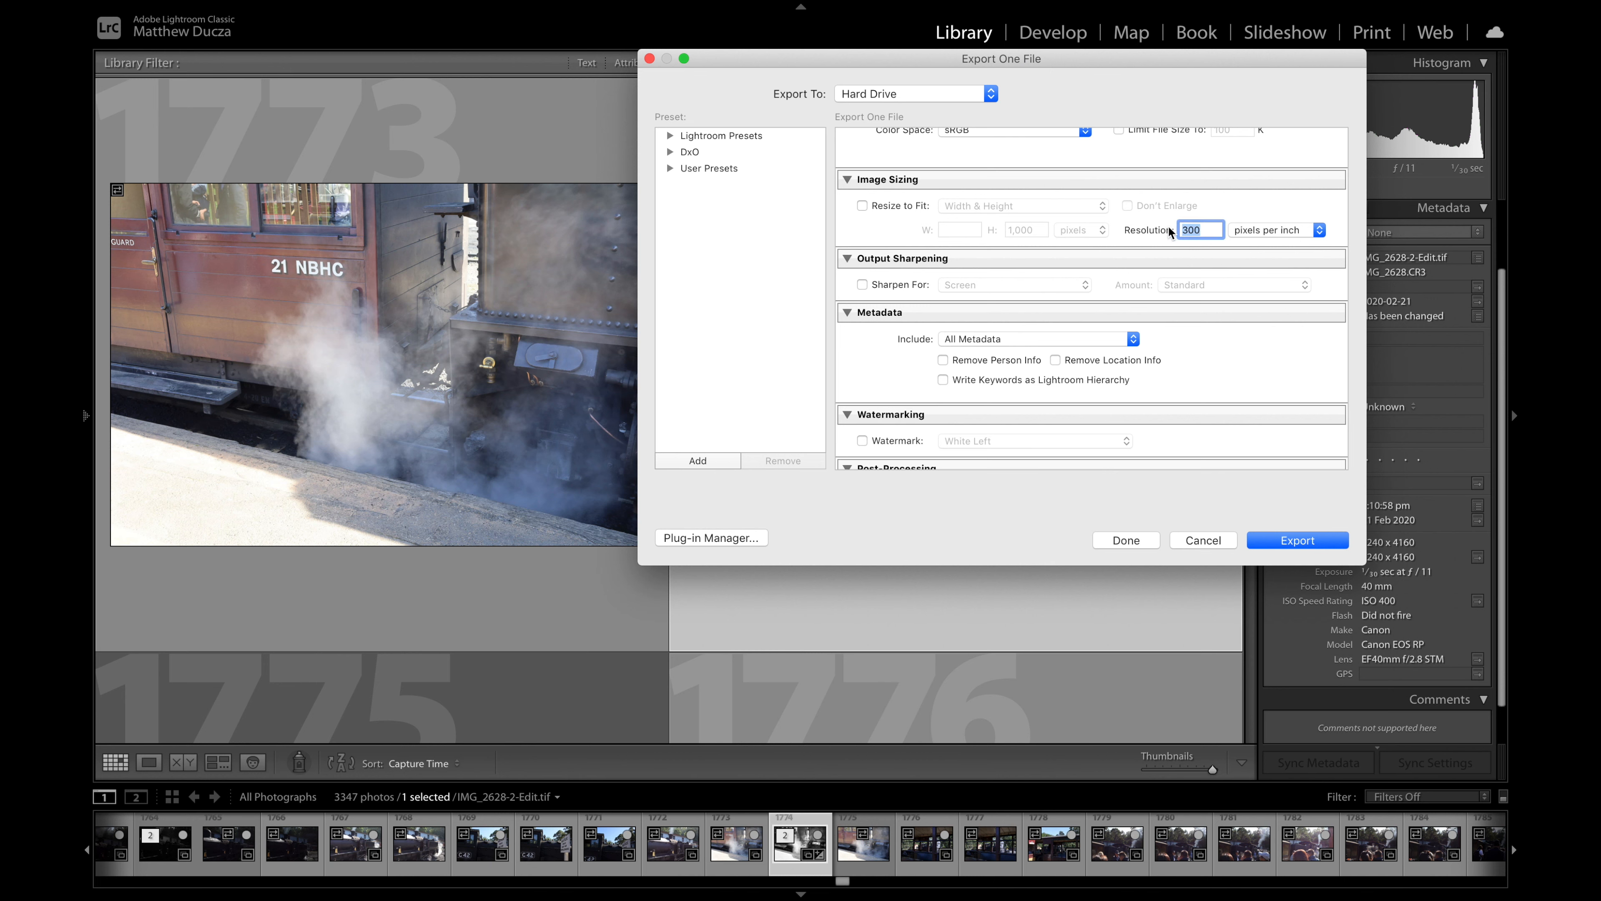
{"action": "key", "text": "BackSpace"}
{"action": "left_click", "coordinate": [974, 229]}
{"action": "left_click", "coordinate": [1184, 230]}
{"action": "type", "text": "1"}
{"action": "type", "text": "00"}
{"action": "scroll", "coordinate": [1240, 365], "scroll_direction": "down", "scroll_amount": 3}
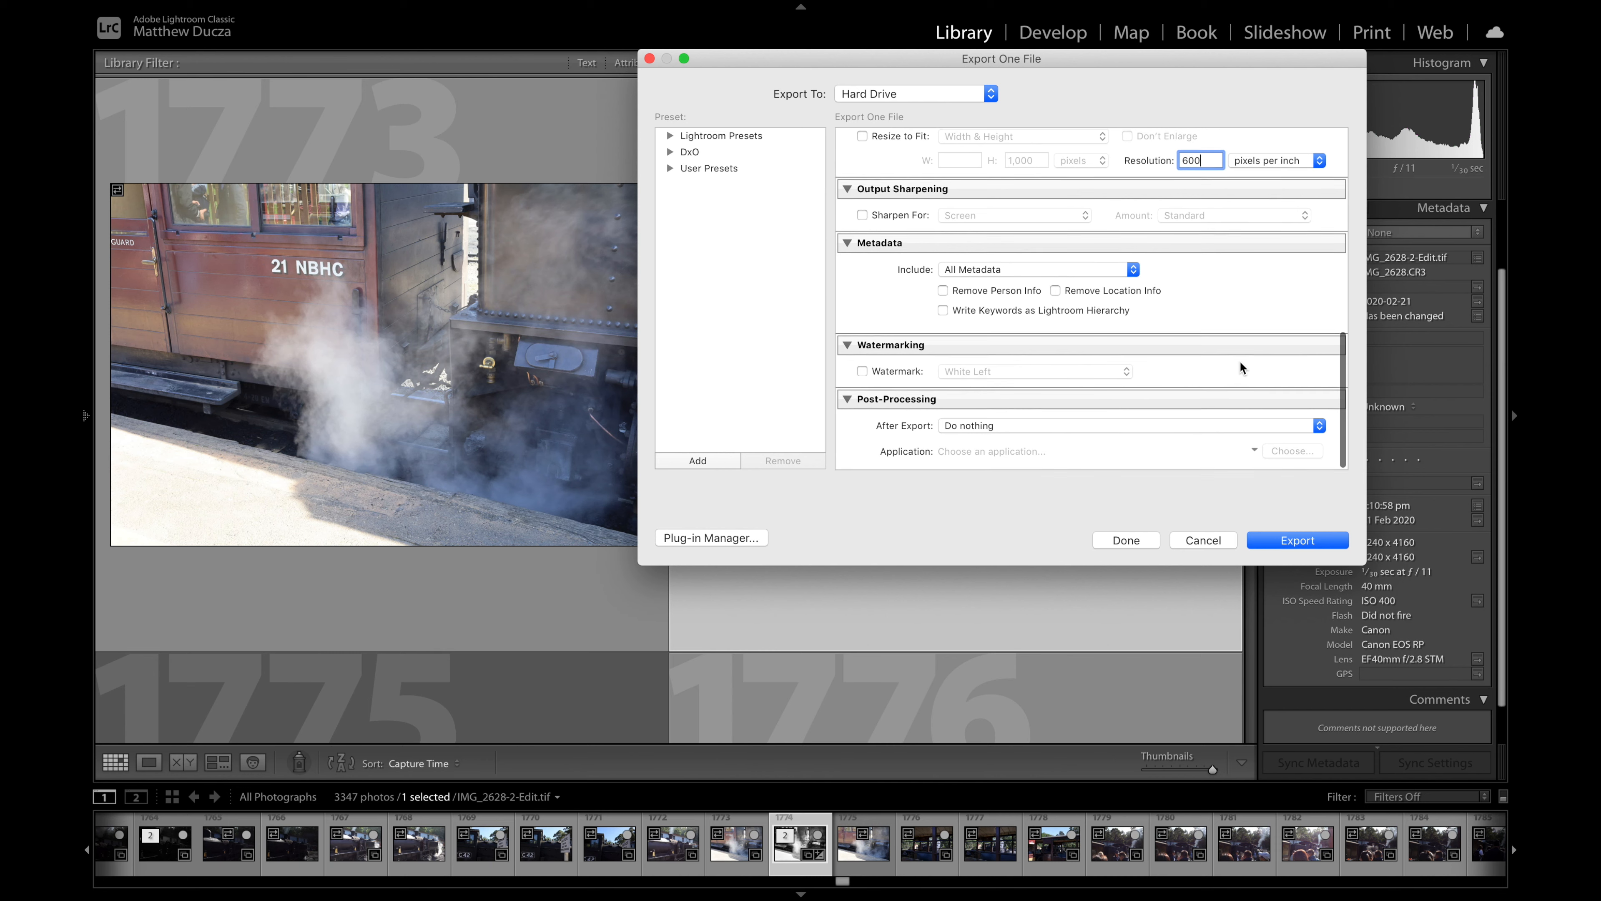
Step: Turn on the export watermark with the "black left small" preset and export the photo
{"action": "left_click", "coordinate": [862, 371]}
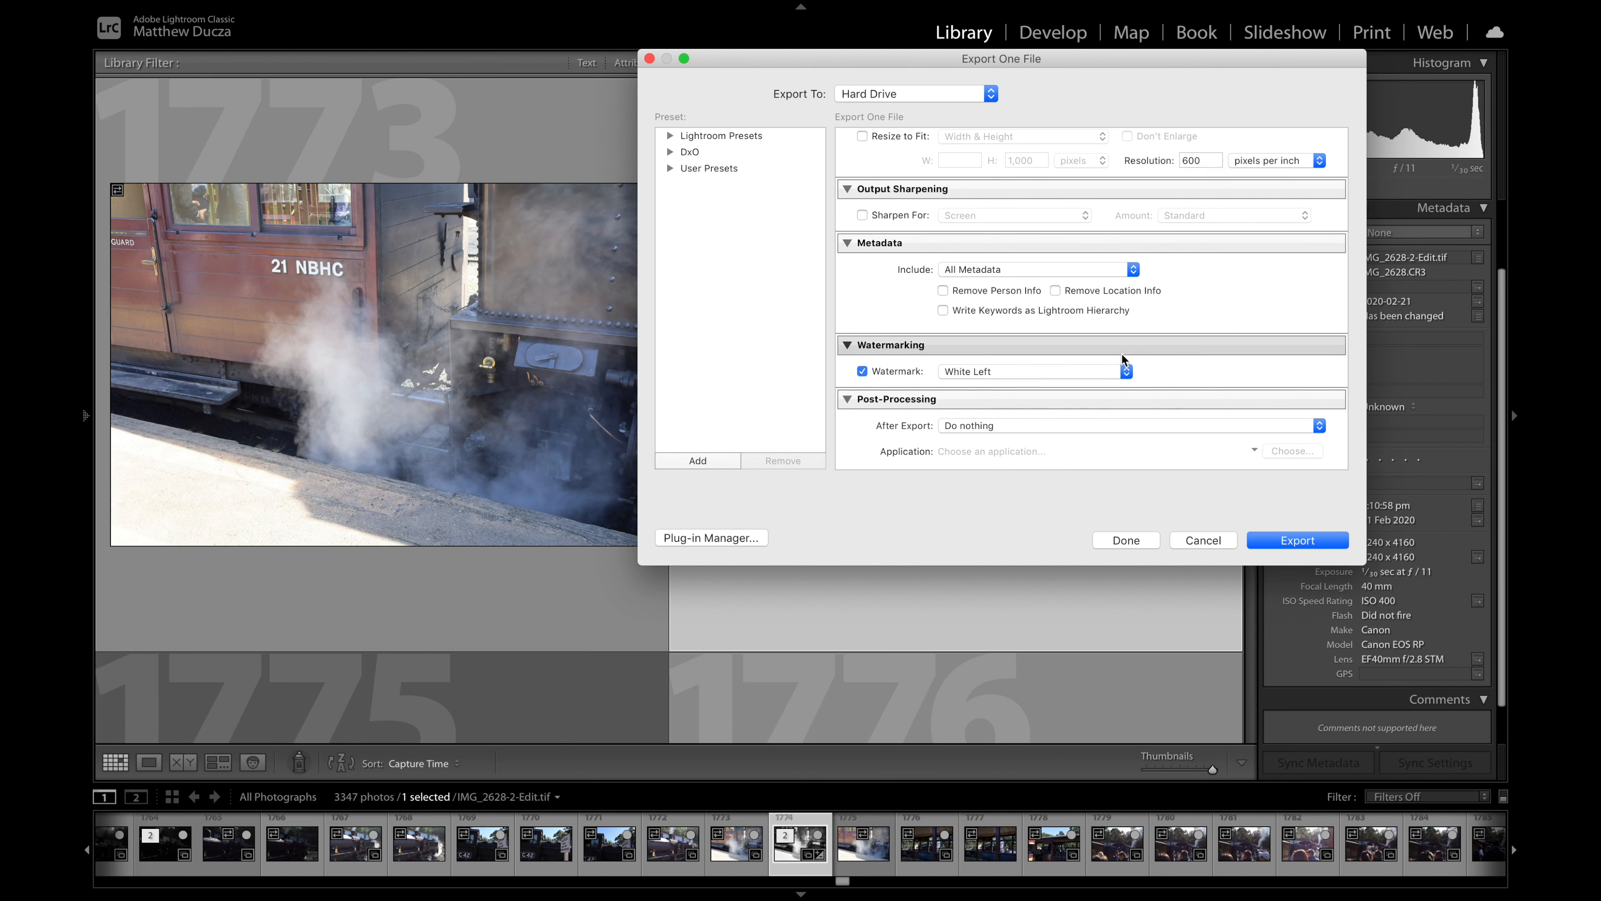
{"action": "left_click", "coordinate": [1125, 372]}
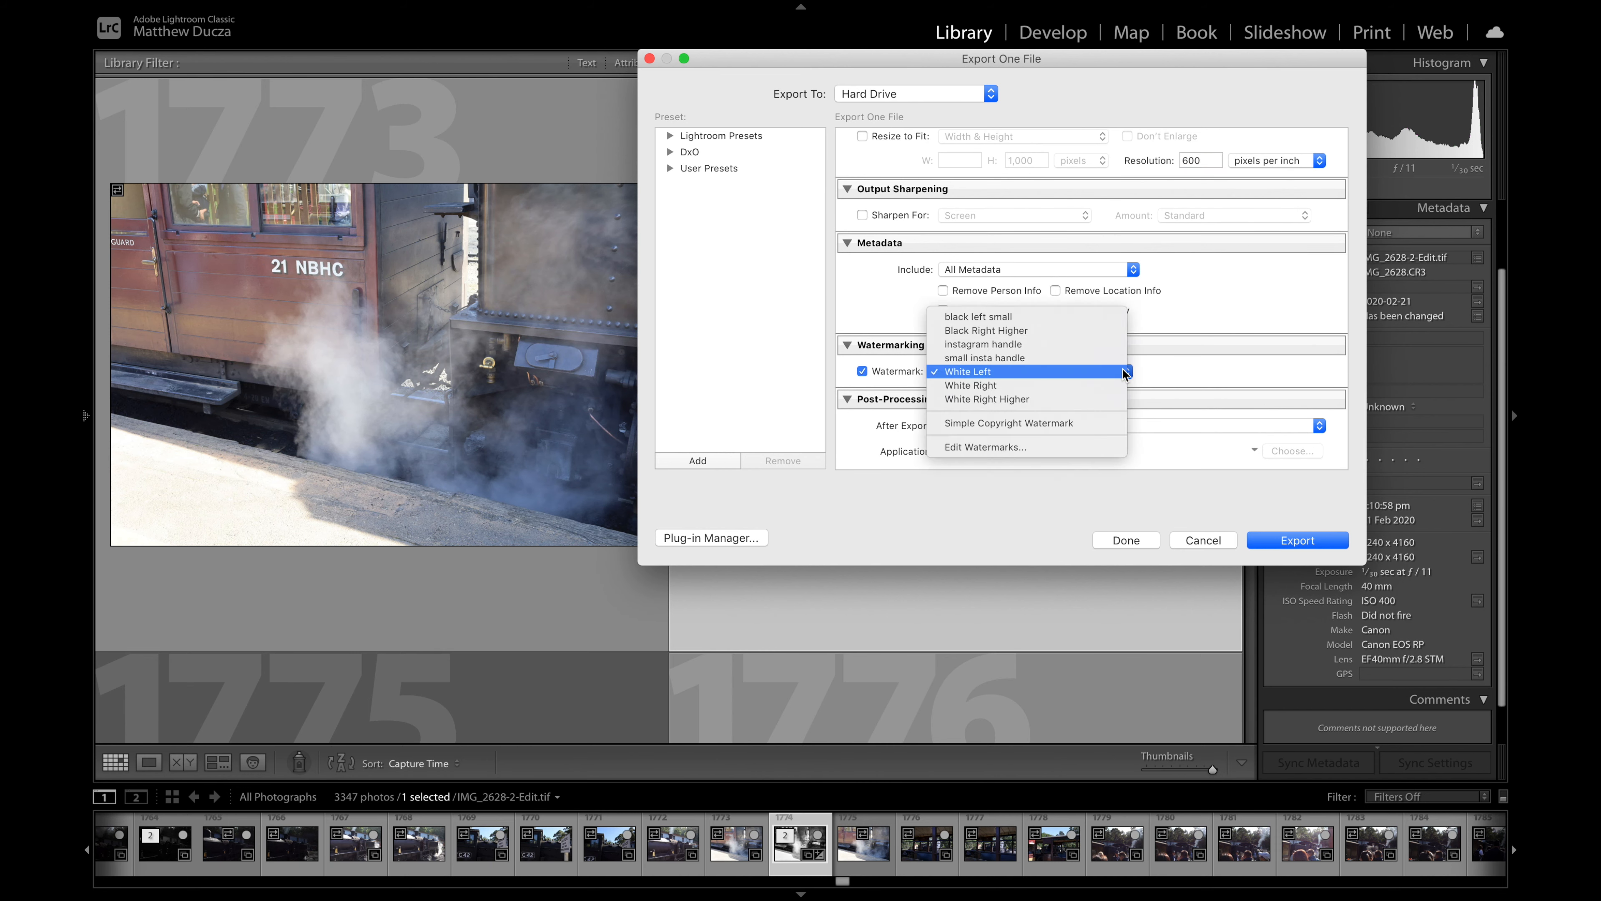
{"action": "left_click", "coordinate": [981, 319]}
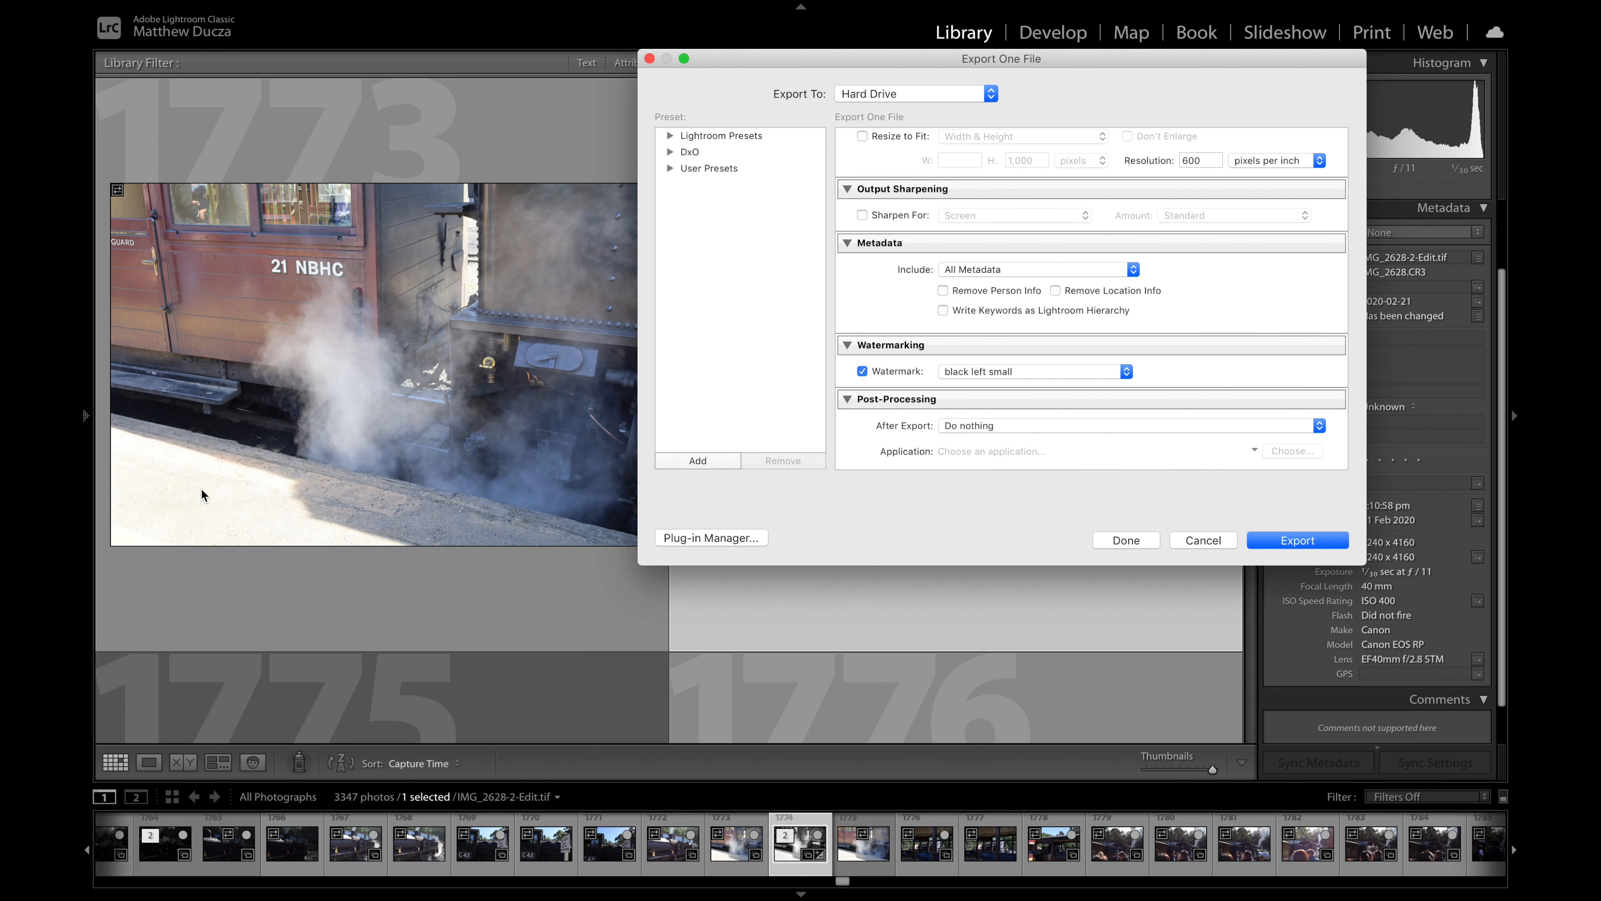
{"action": "left_click", "coordinate": [1266, 543]}
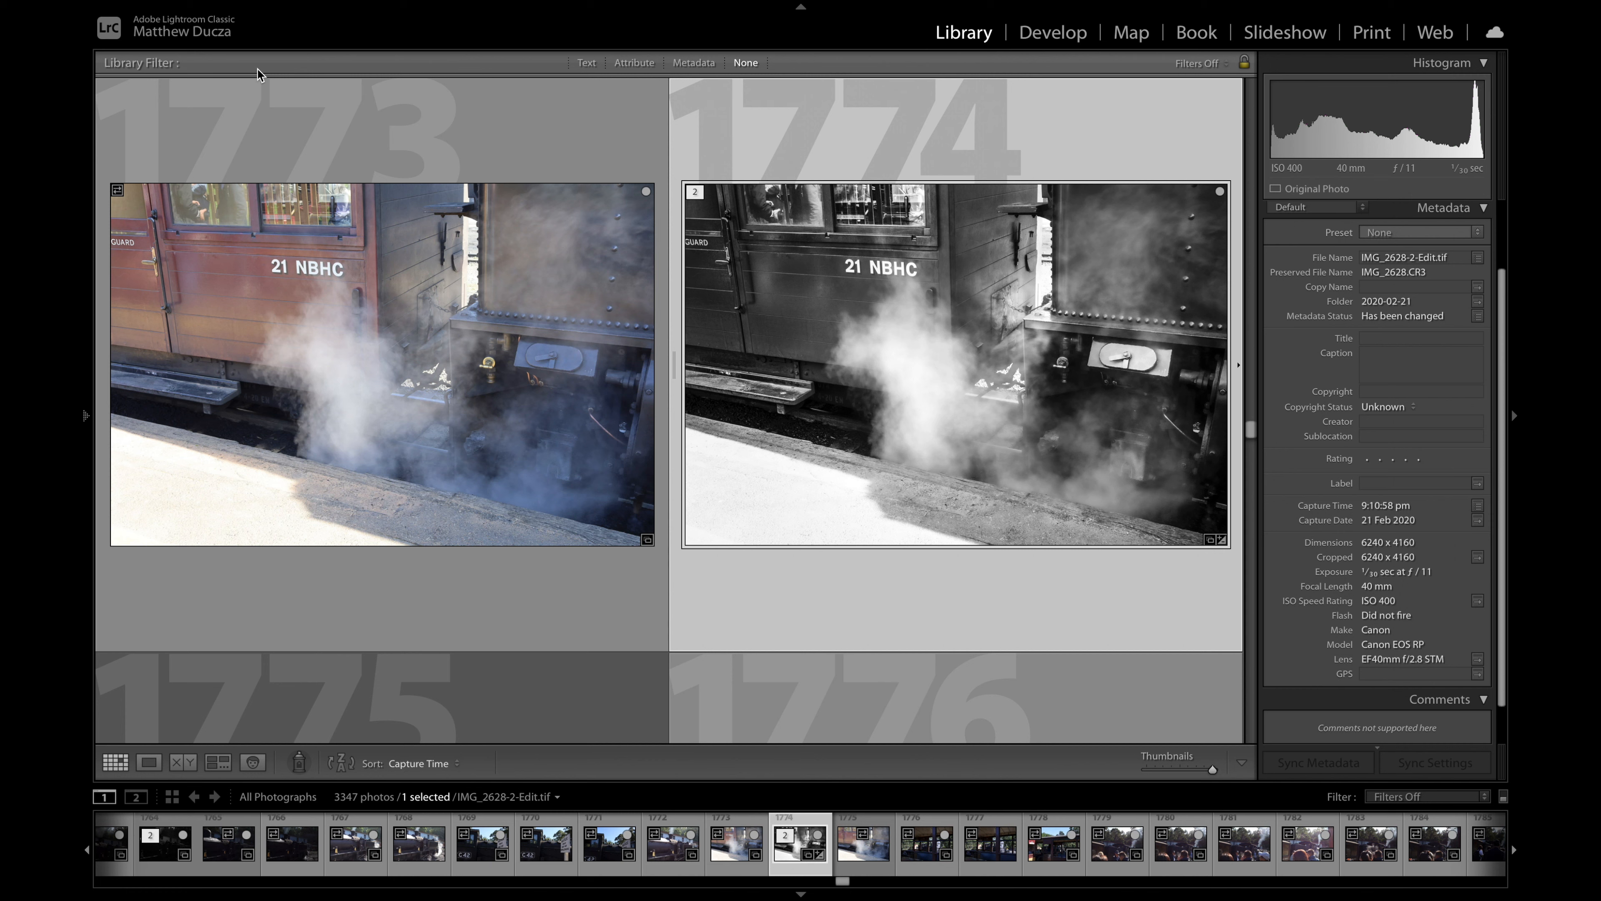
Step: Minimise Lightroom and browse in Finder through Digital photos and 100LEICA to the Exported Jpegs folder
{"action": "mouse_move", "coordinate": [246, 3]}
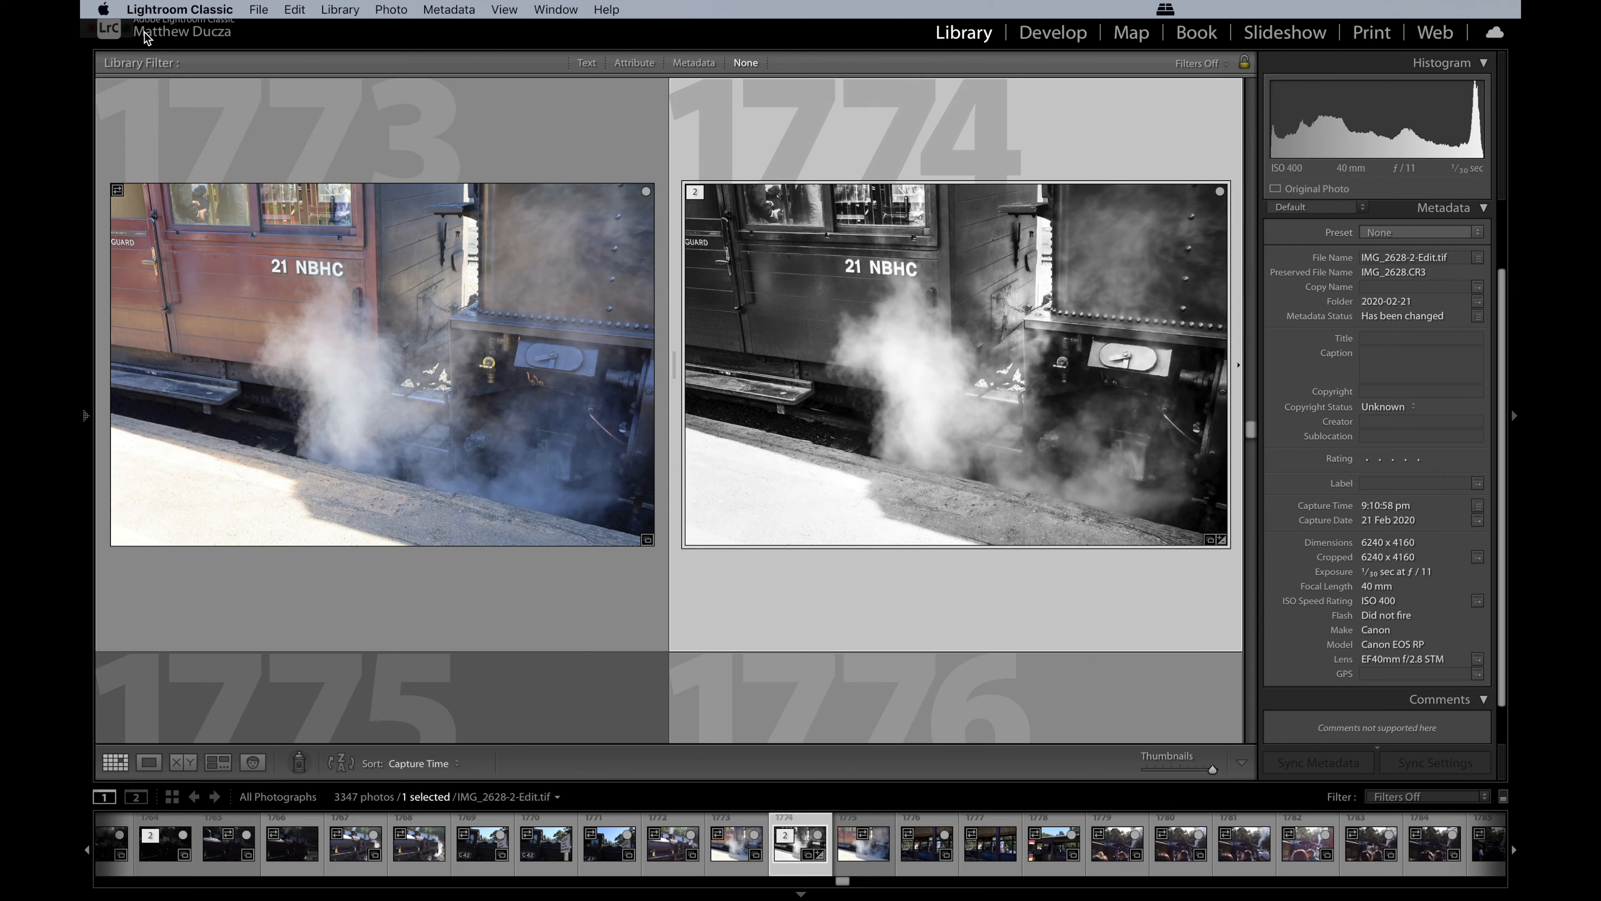
{"action": "left_click", "coordinate": [157, 36]}
{"action": "left_click", "coordinate": [141, 54]}
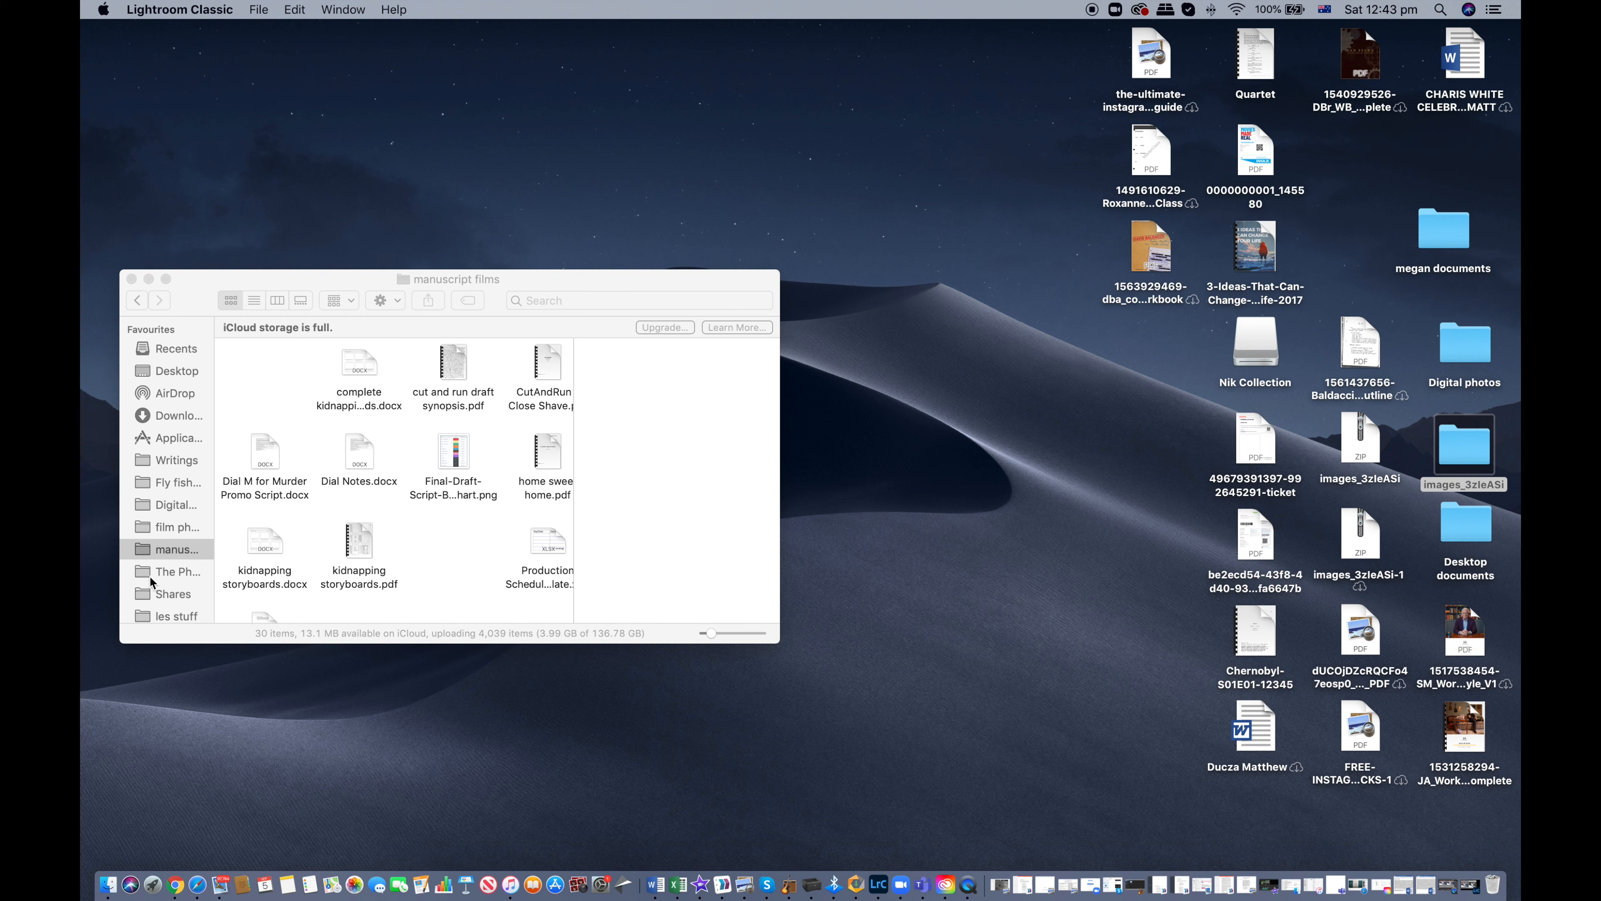
{"action": "left_click", "coordinate": [155, 507]}
{"action": "left_click", "coordinate": [158, 507]}
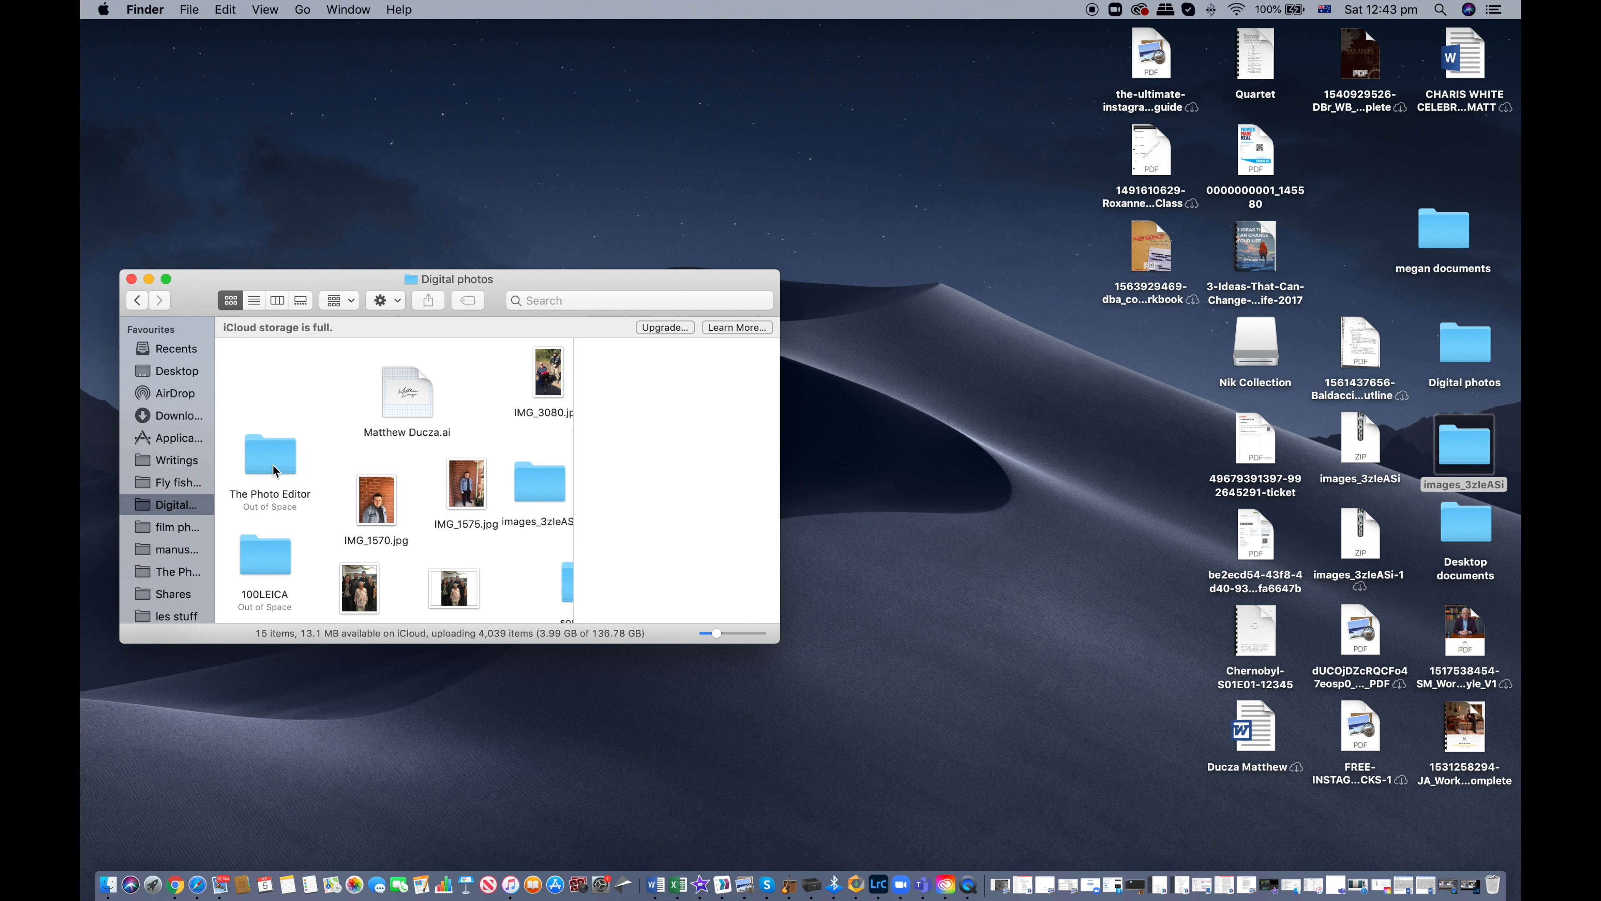
{"action": "scroll", "coordinate": [273, 473], "scroll_direction": "down", "scroll_amount": 3}
{"action": "left_click", "coordinate": [266, 495]}
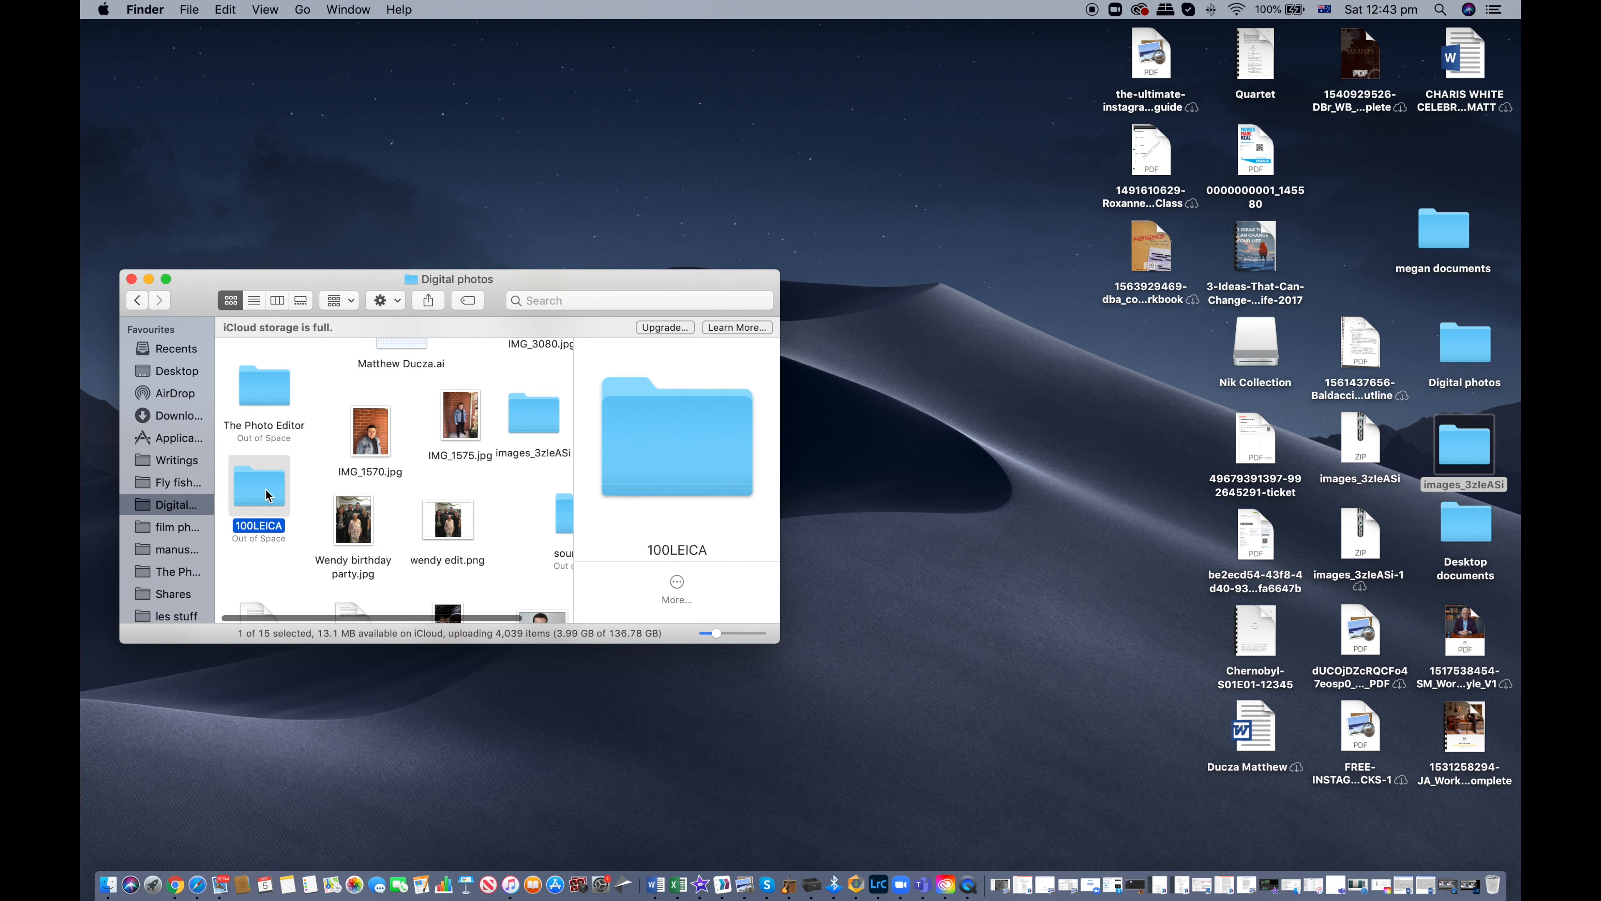
{"action": "double_click", "coordinate": [267, 496]}
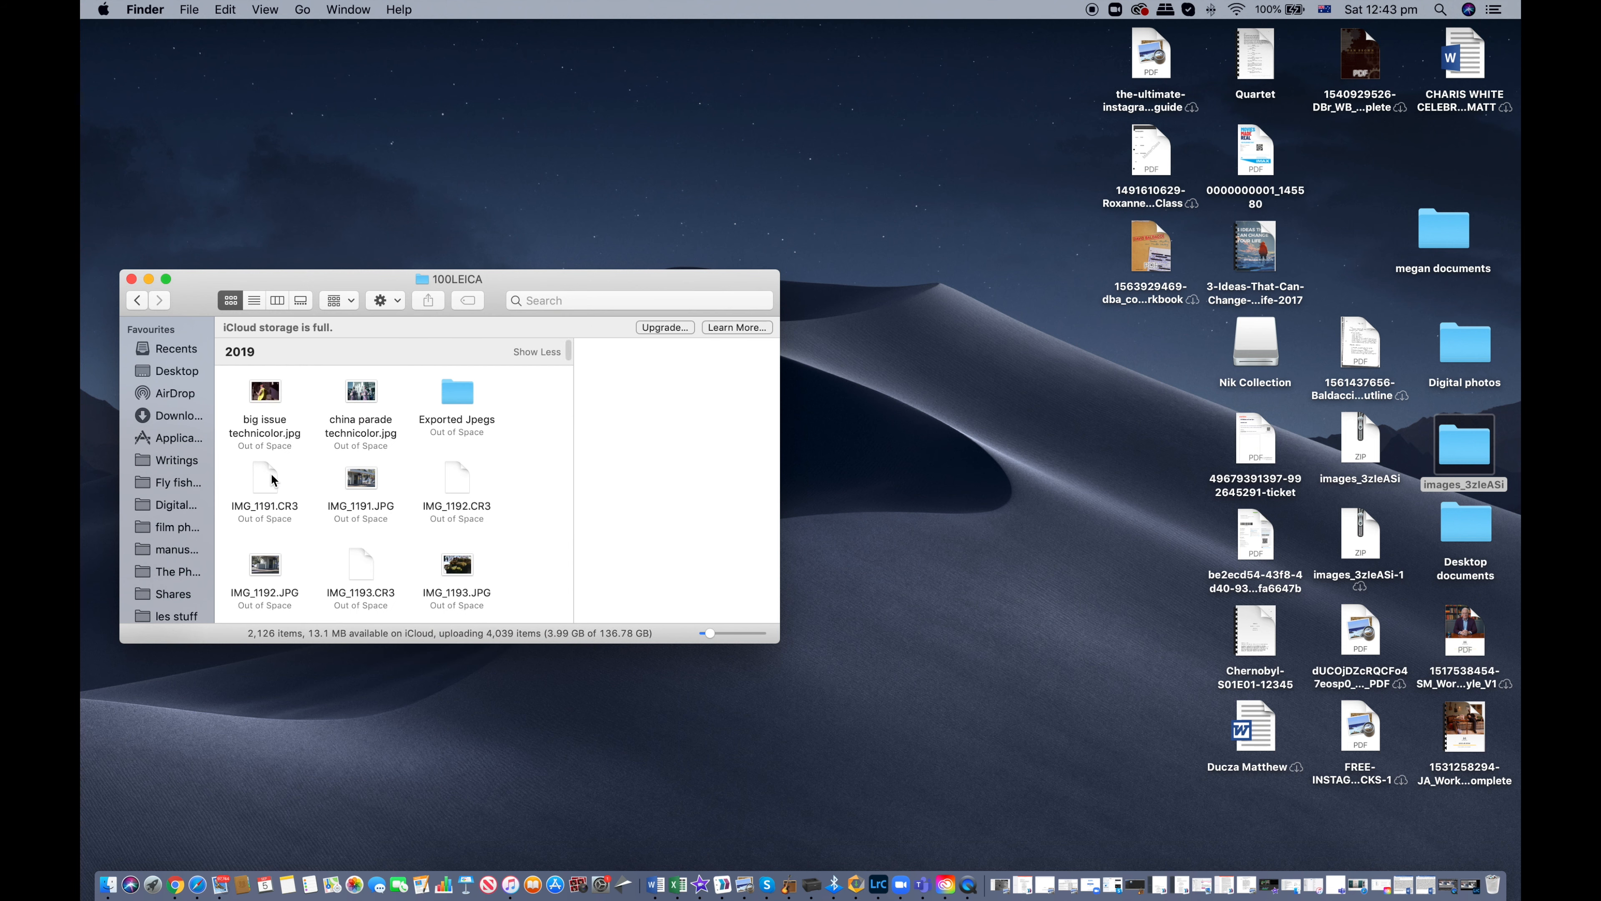
{"action": "left_click", "coordinate": [455, 394]}
{"action": "double_click", "coordinate": [455, 394]}
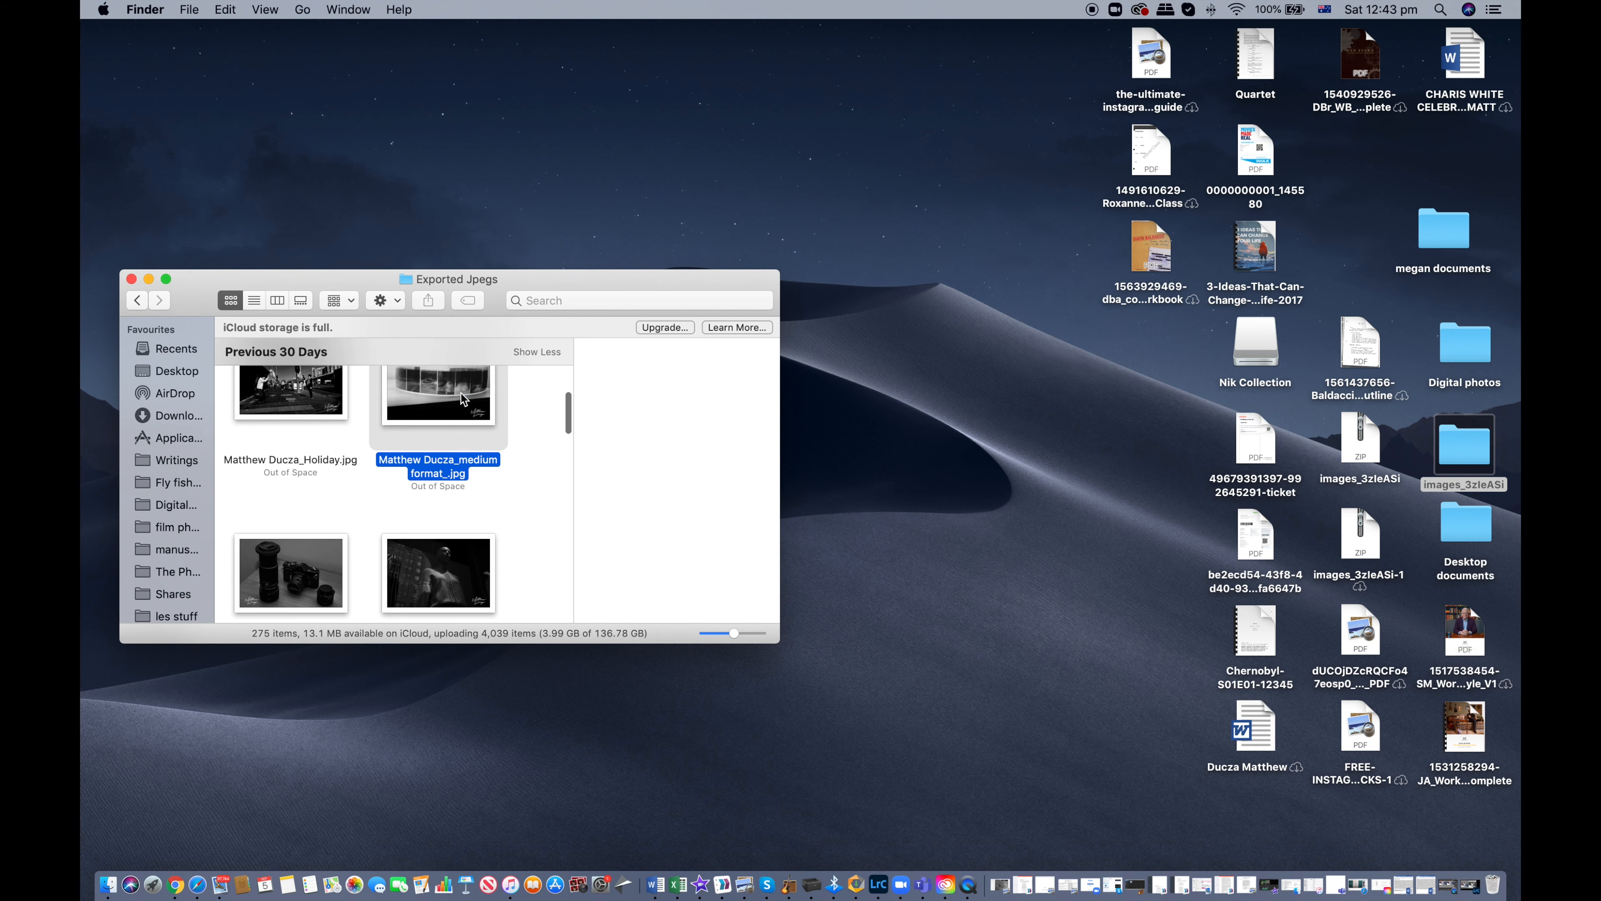
Step: View the medium format JPEG, close it, and look through the Exported Jpegs folder in full screen for the smoke close-up
{"action": "double_click", "coordinate": [460, 394]}
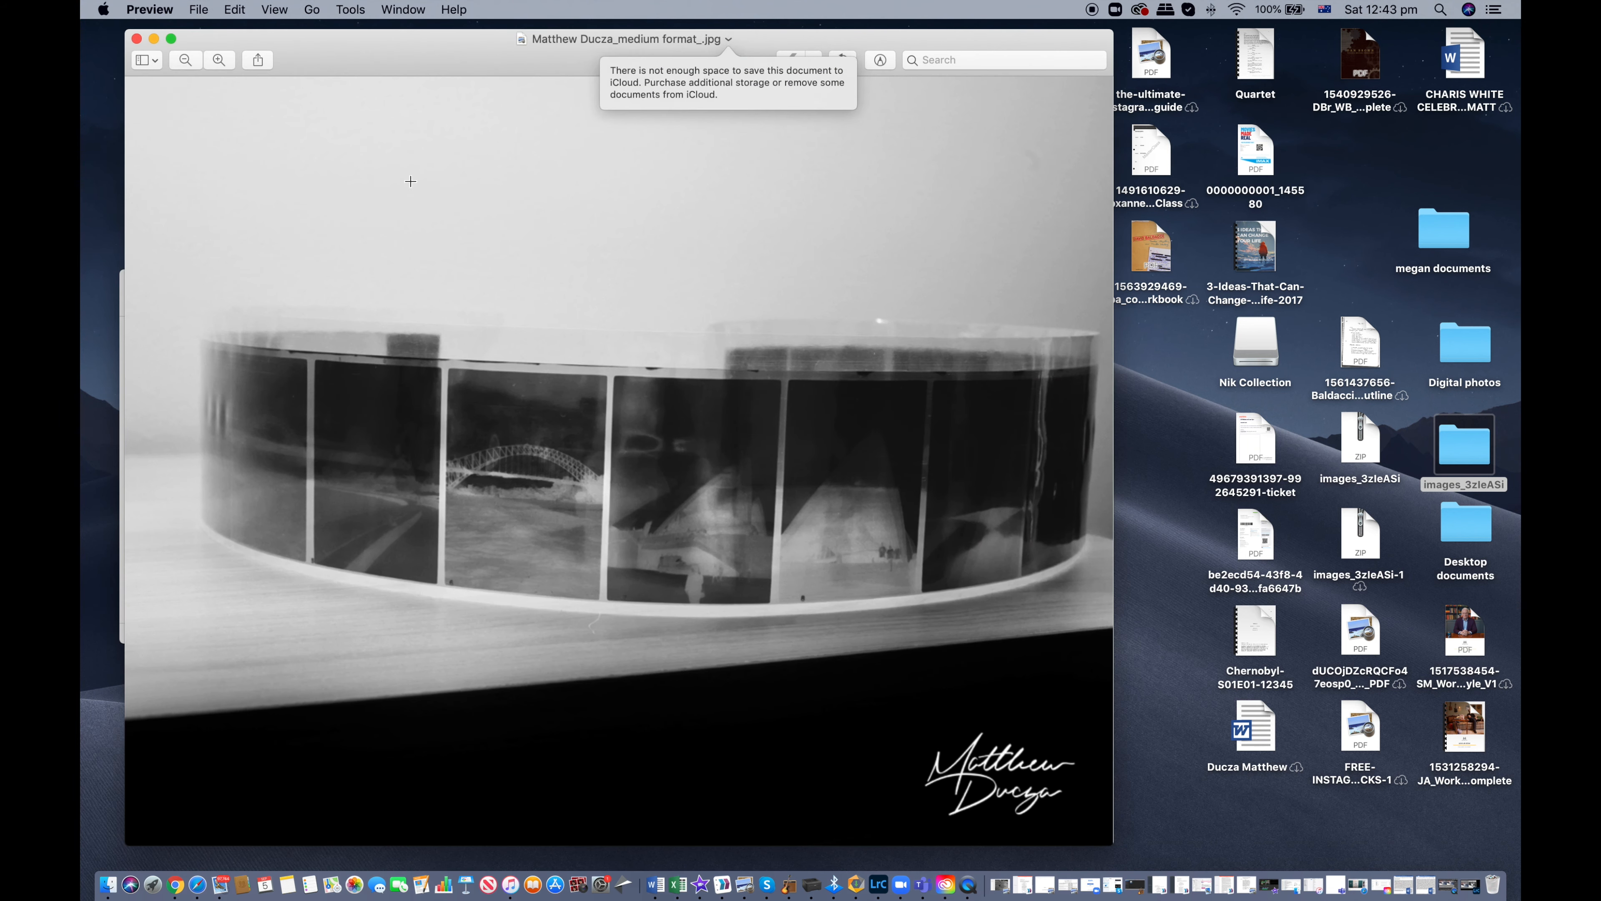
{"action": "left_click", "coordinate": [137, 38]}
{"action": "left_click", "coordinate": [166, 278]}
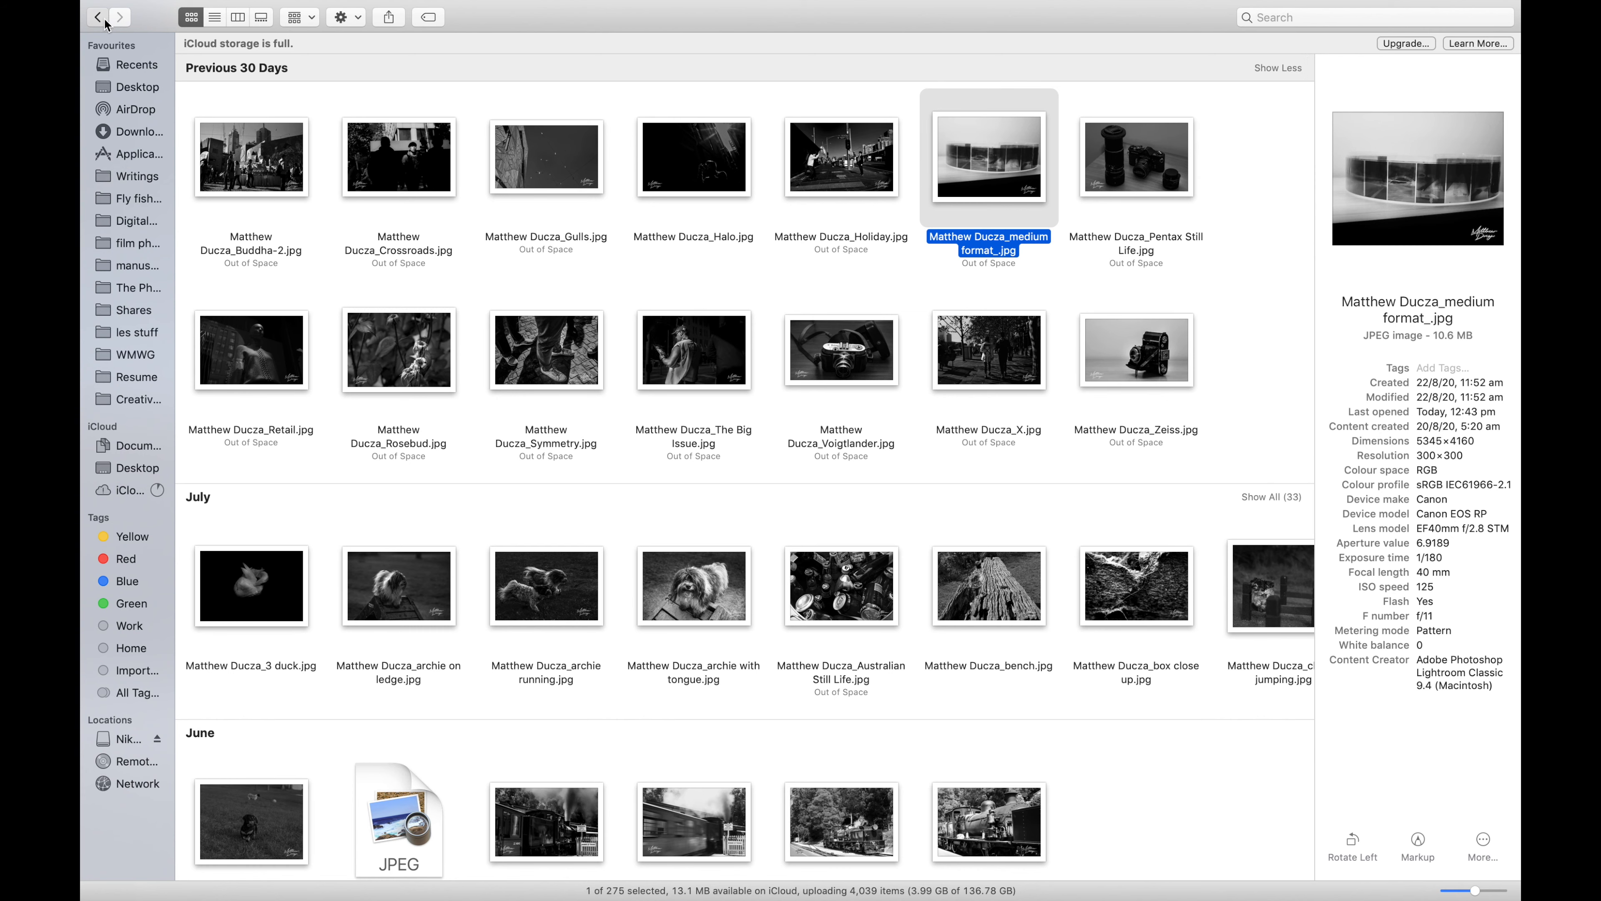
{"action": "left_click", "coordinate": [121, 20]}
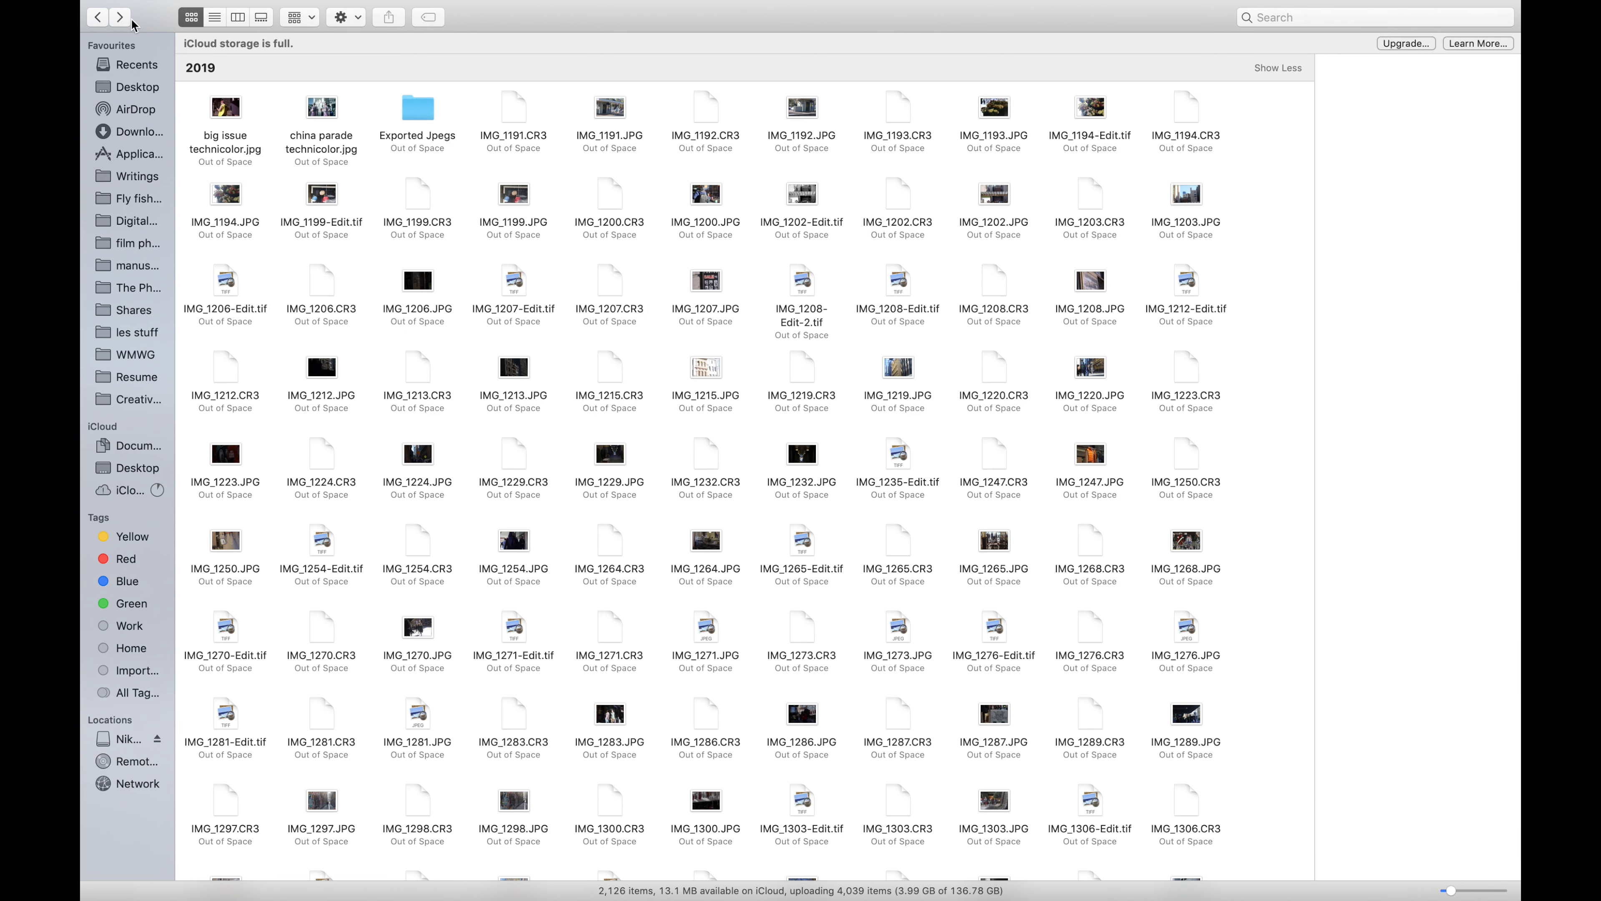
{"action": "left_click", "coordinate": [121, 19]}
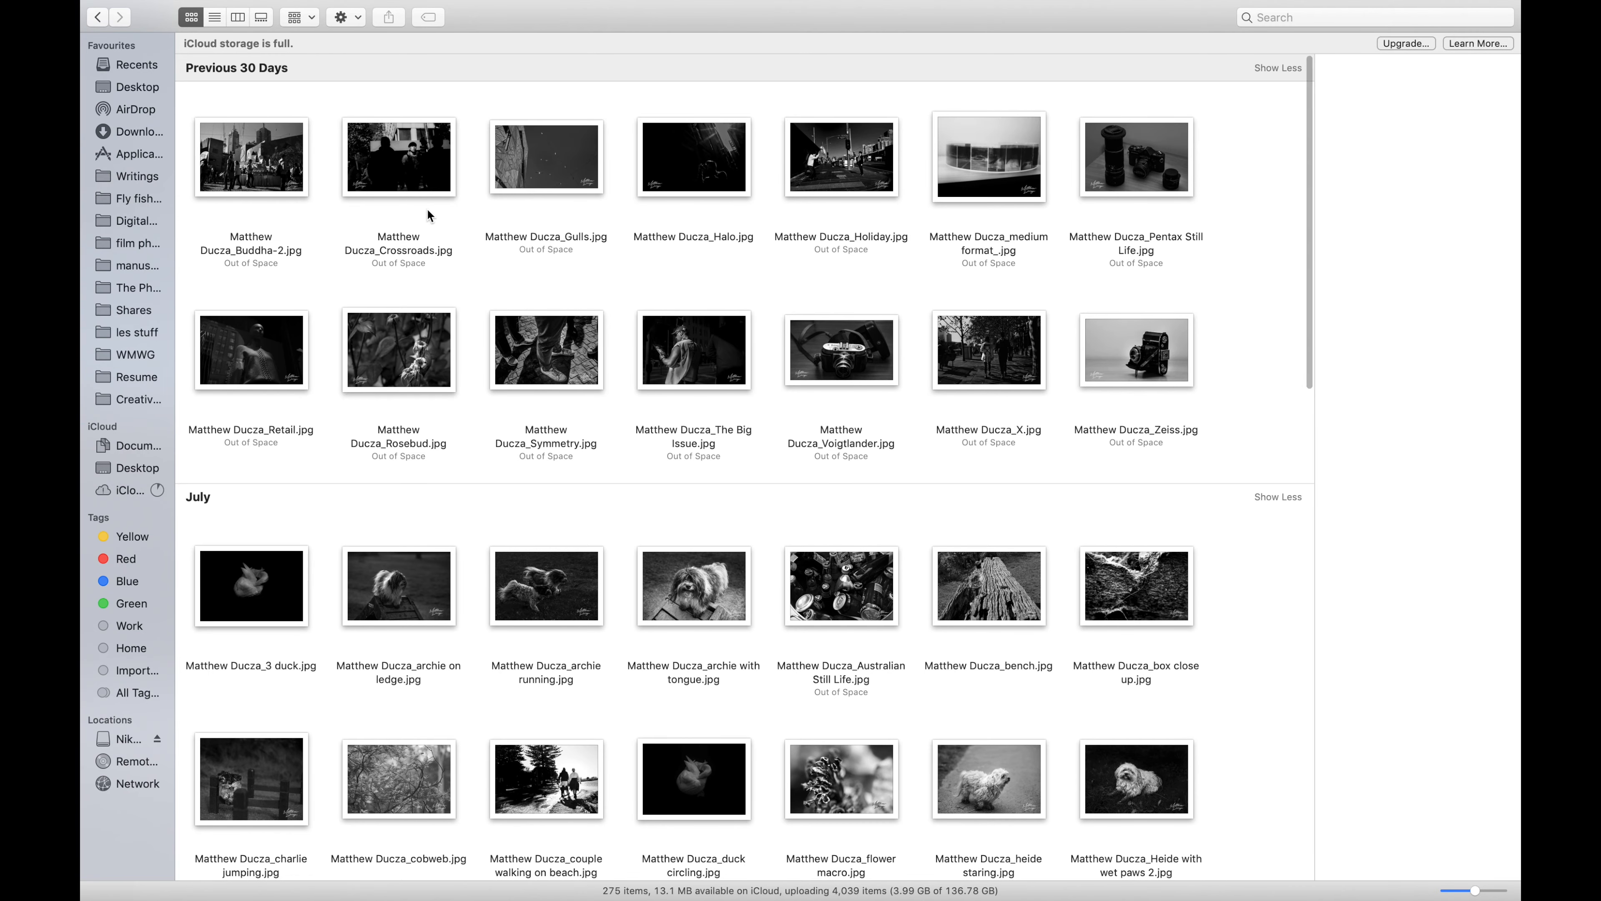
{"action": "mouse_move", "coordinate": [130, 6]}
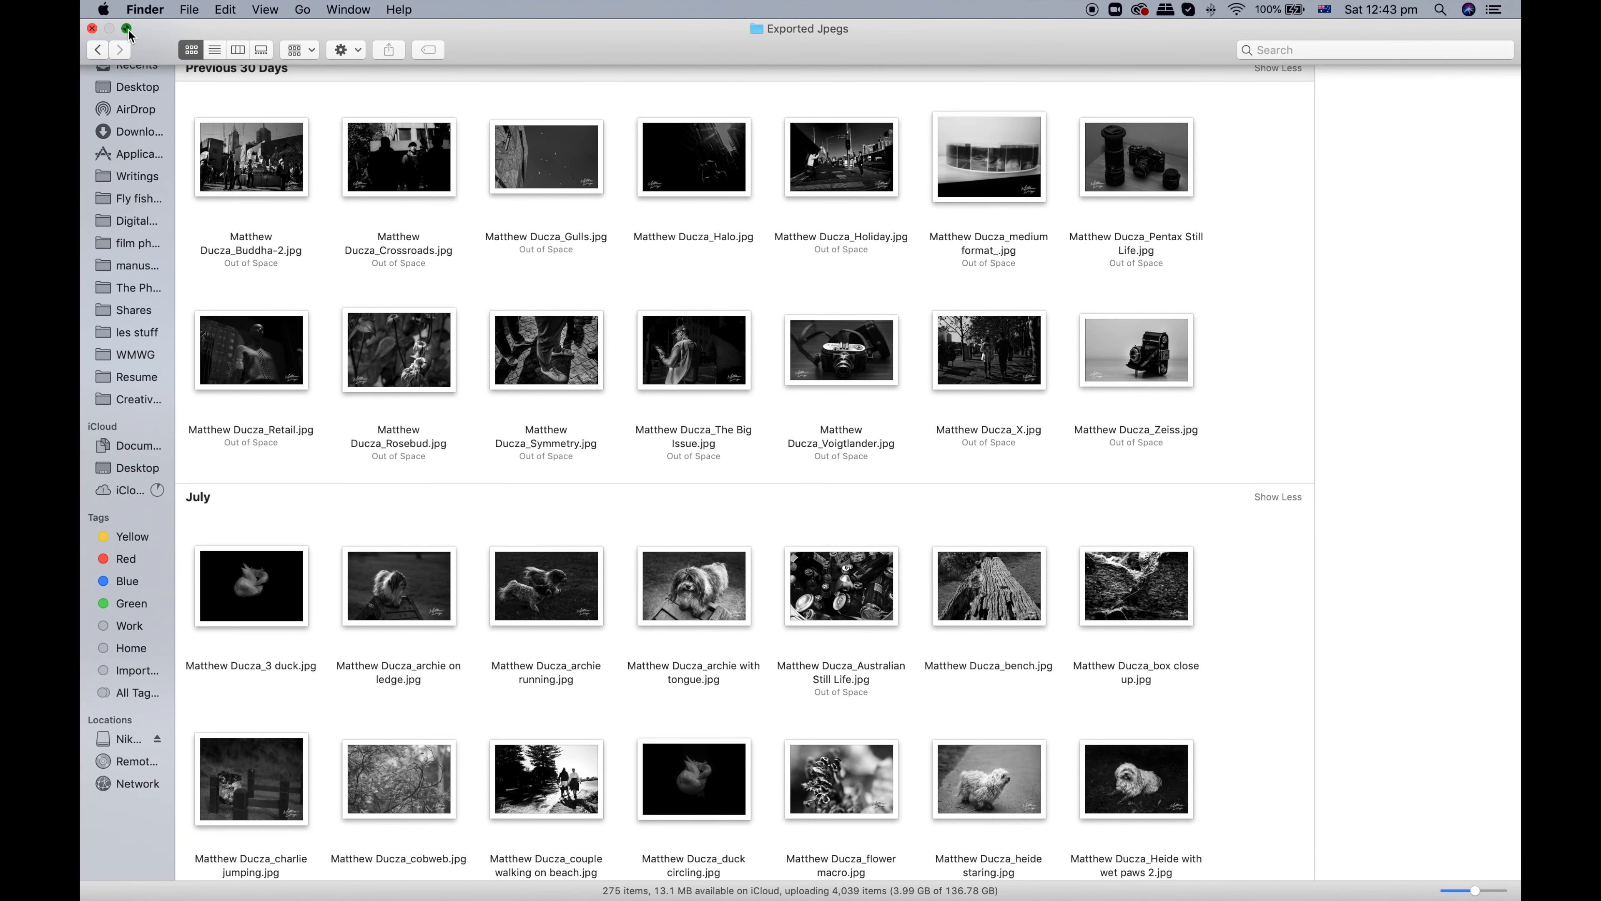
{"action": "left_click", "coordinate": [134, 35]}
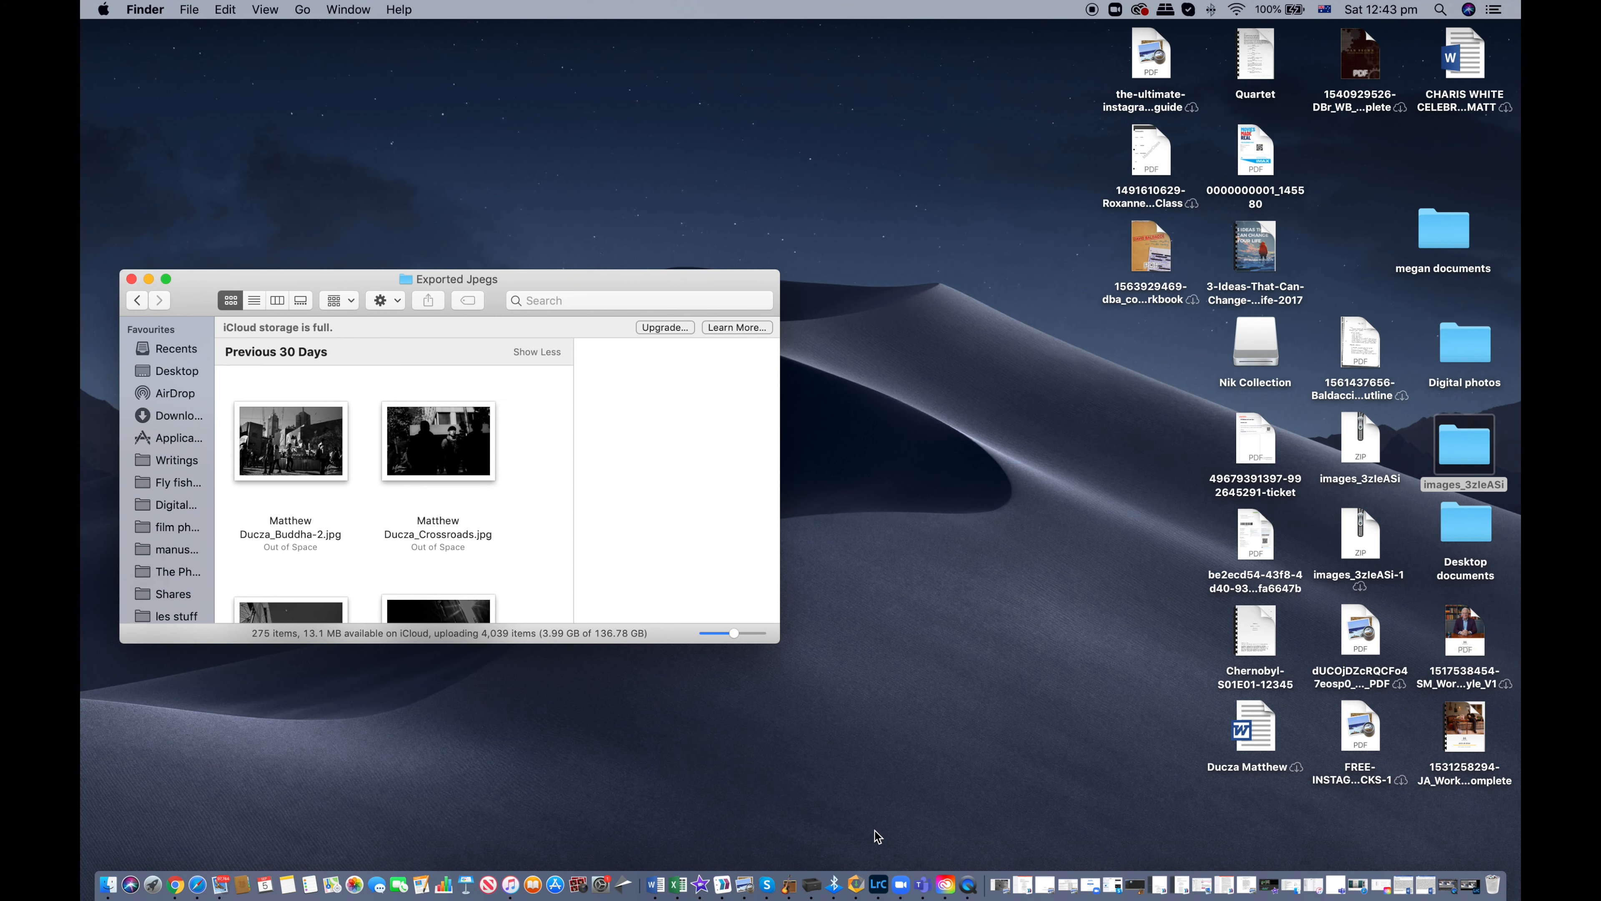
Step: Switch back to Lightroom Classic and check the photo's export folder in the export settings without exporting again
{"action": "left_click", "coordinate": [880, 884]}
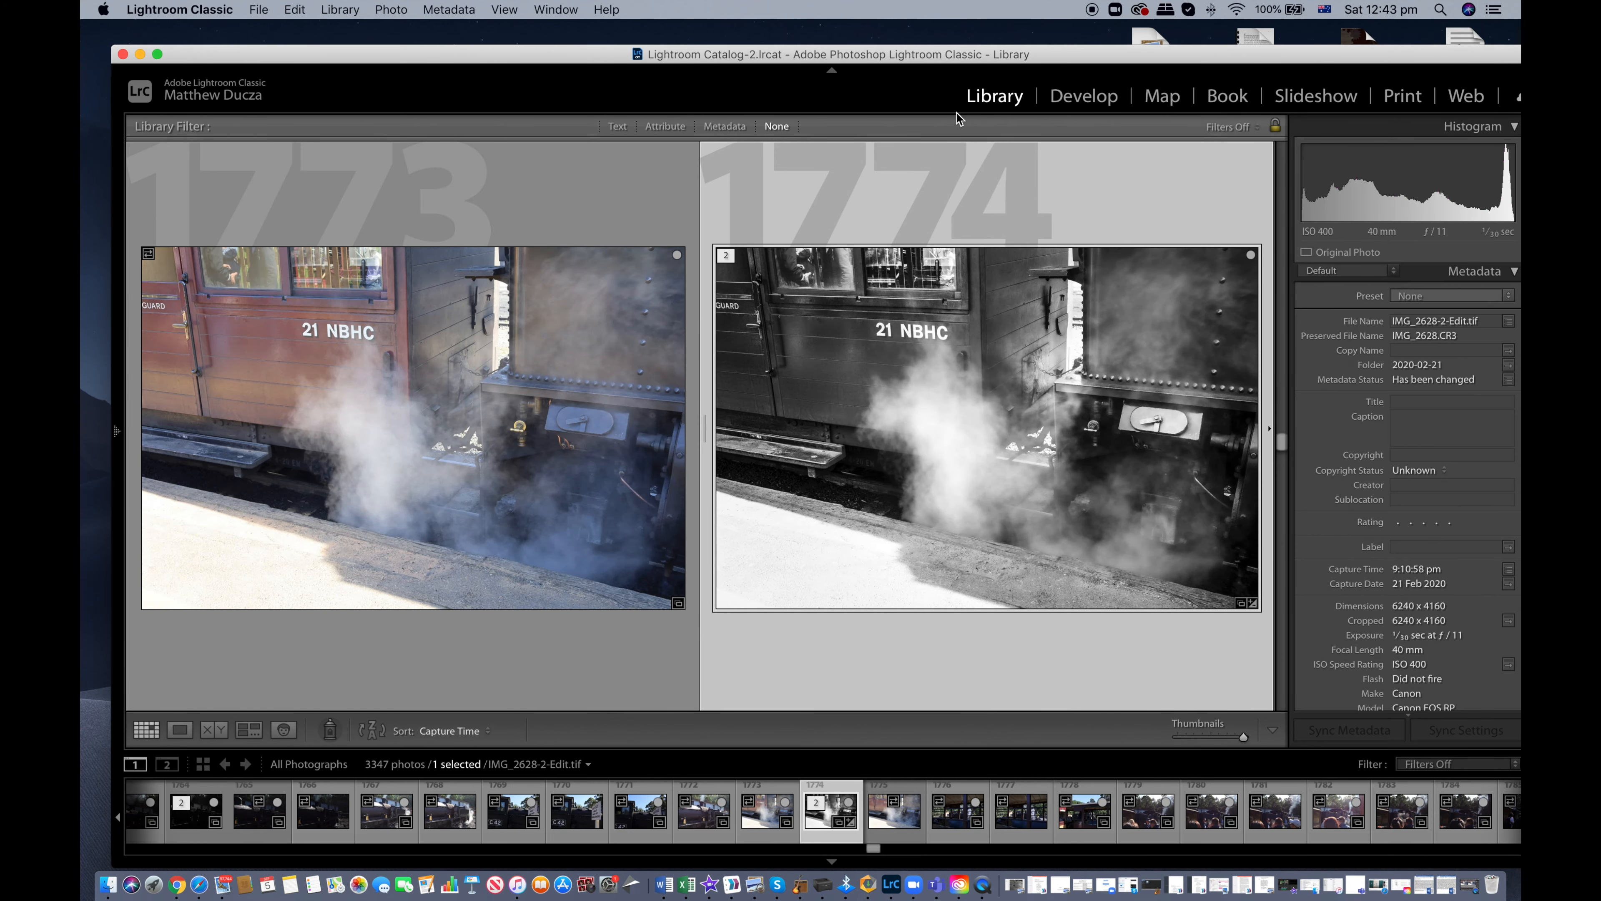
{"action": "left_click", "coordinate": [257, 11]}
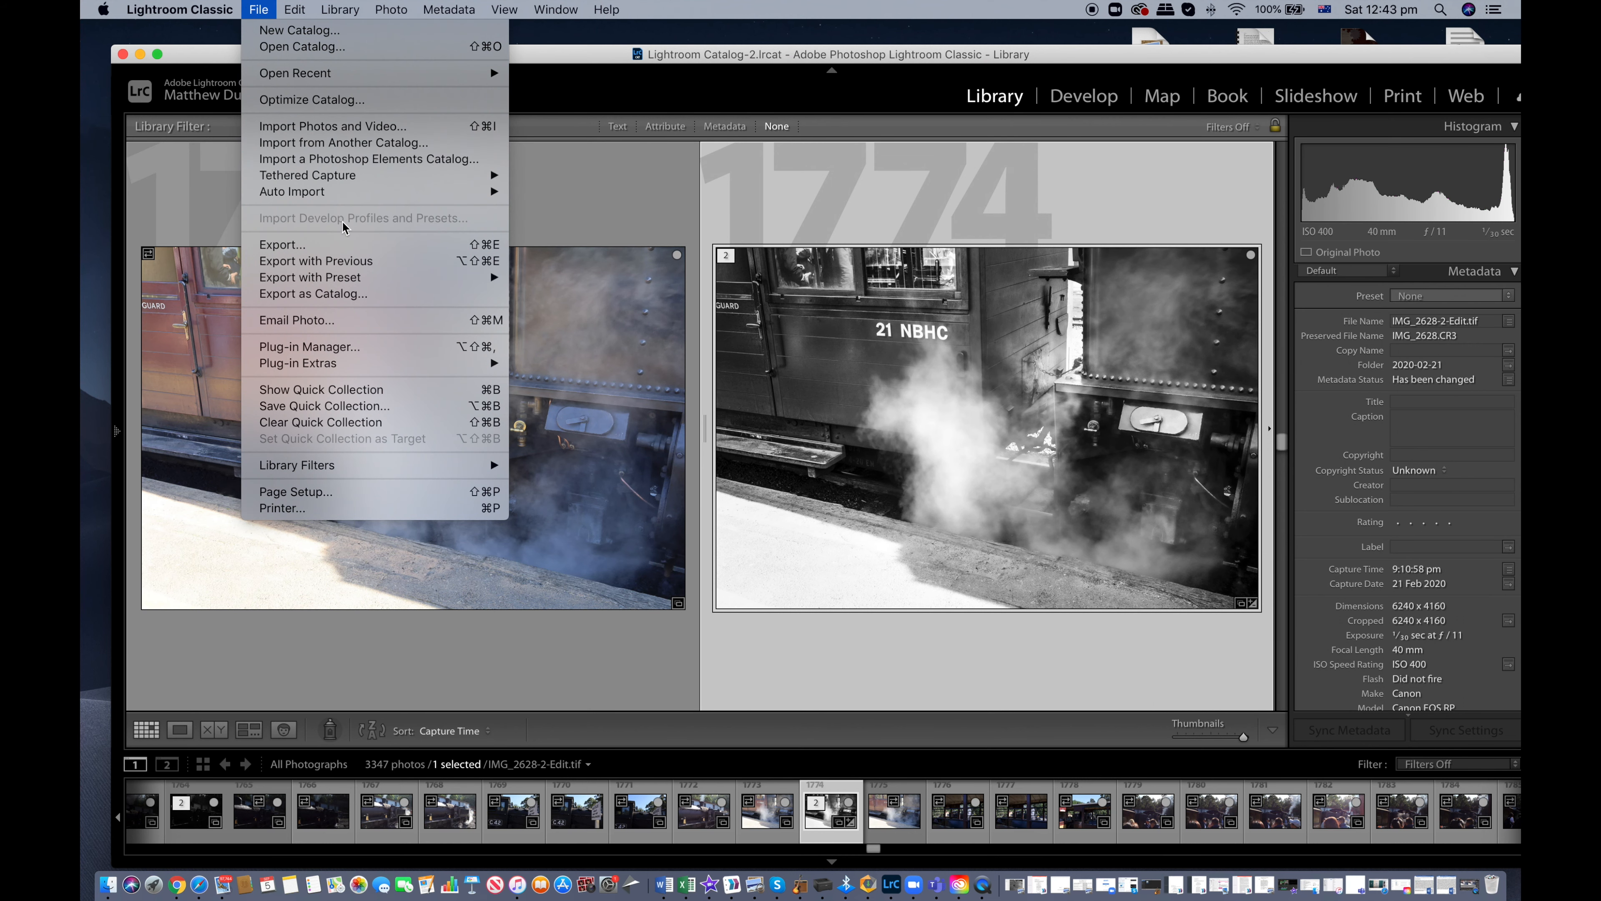
{"action": "left_click", "coordinate": [352, 246]}
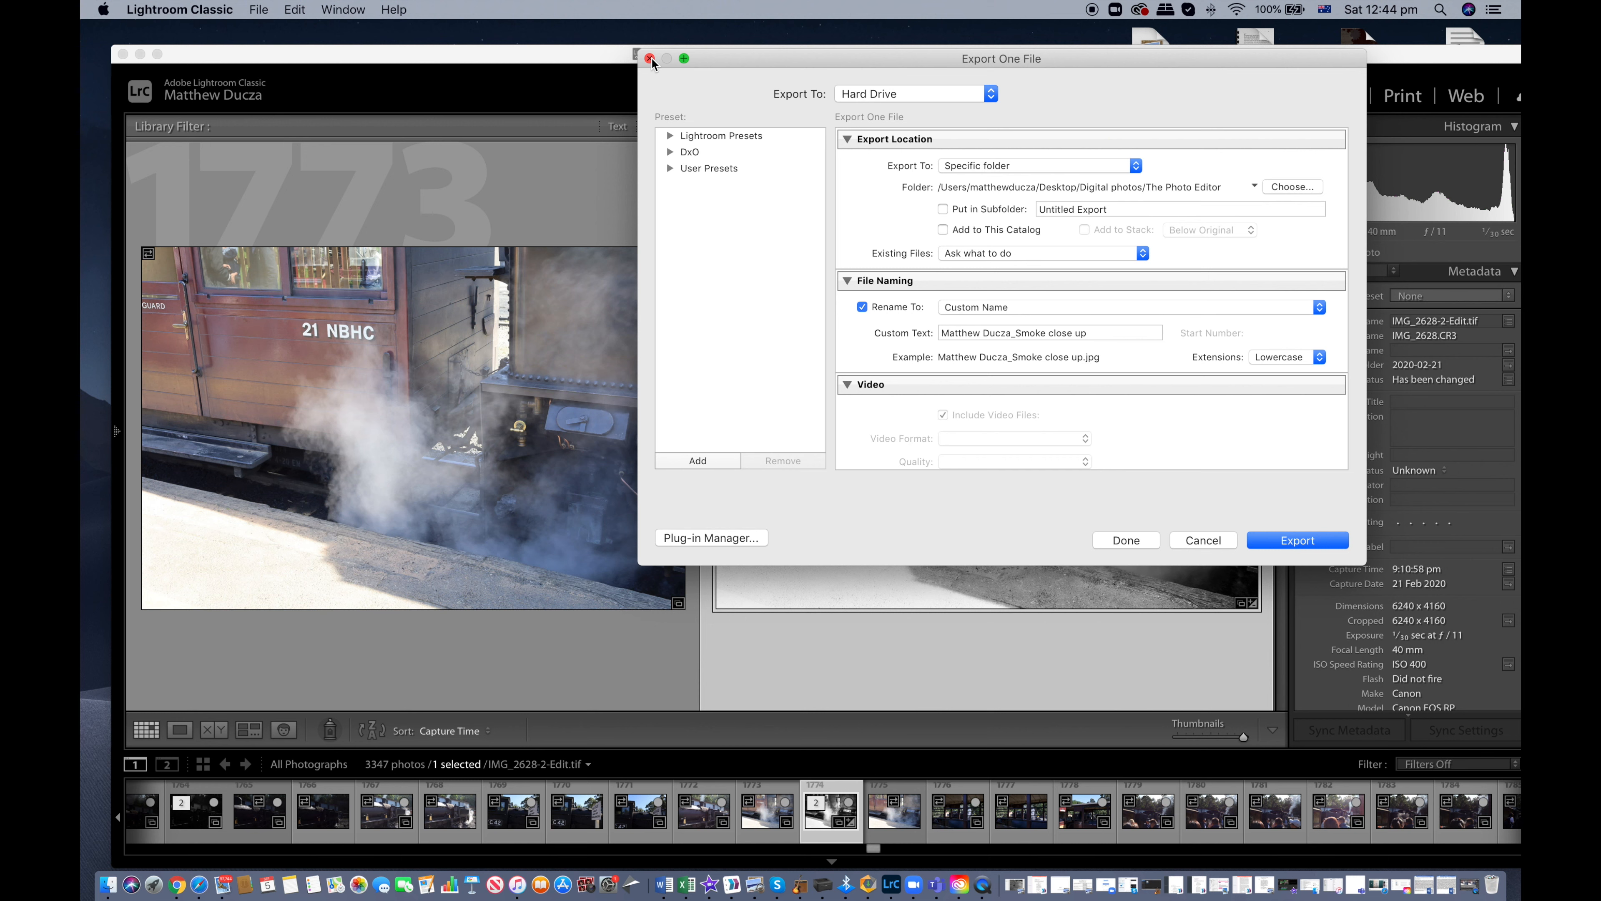
{"action": "left_click", "coordinate": [1193, 542]}
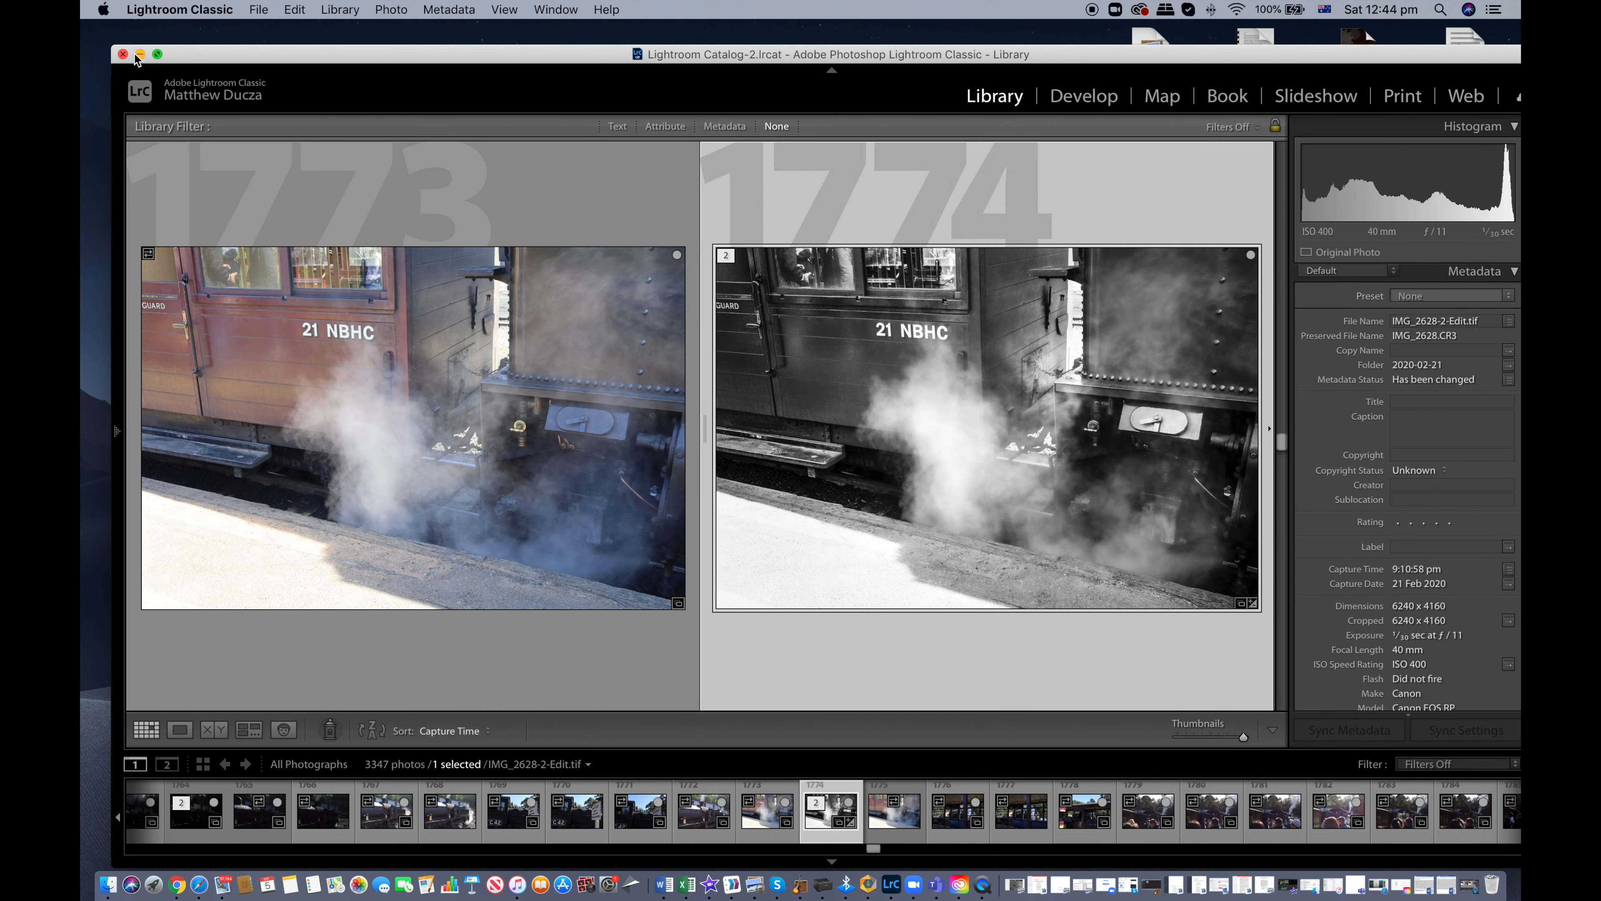
Step: Switch to Finder and open The Photo Editor folder to find the exported file
{"action": "left_click", "coordinate": [108, 885]}
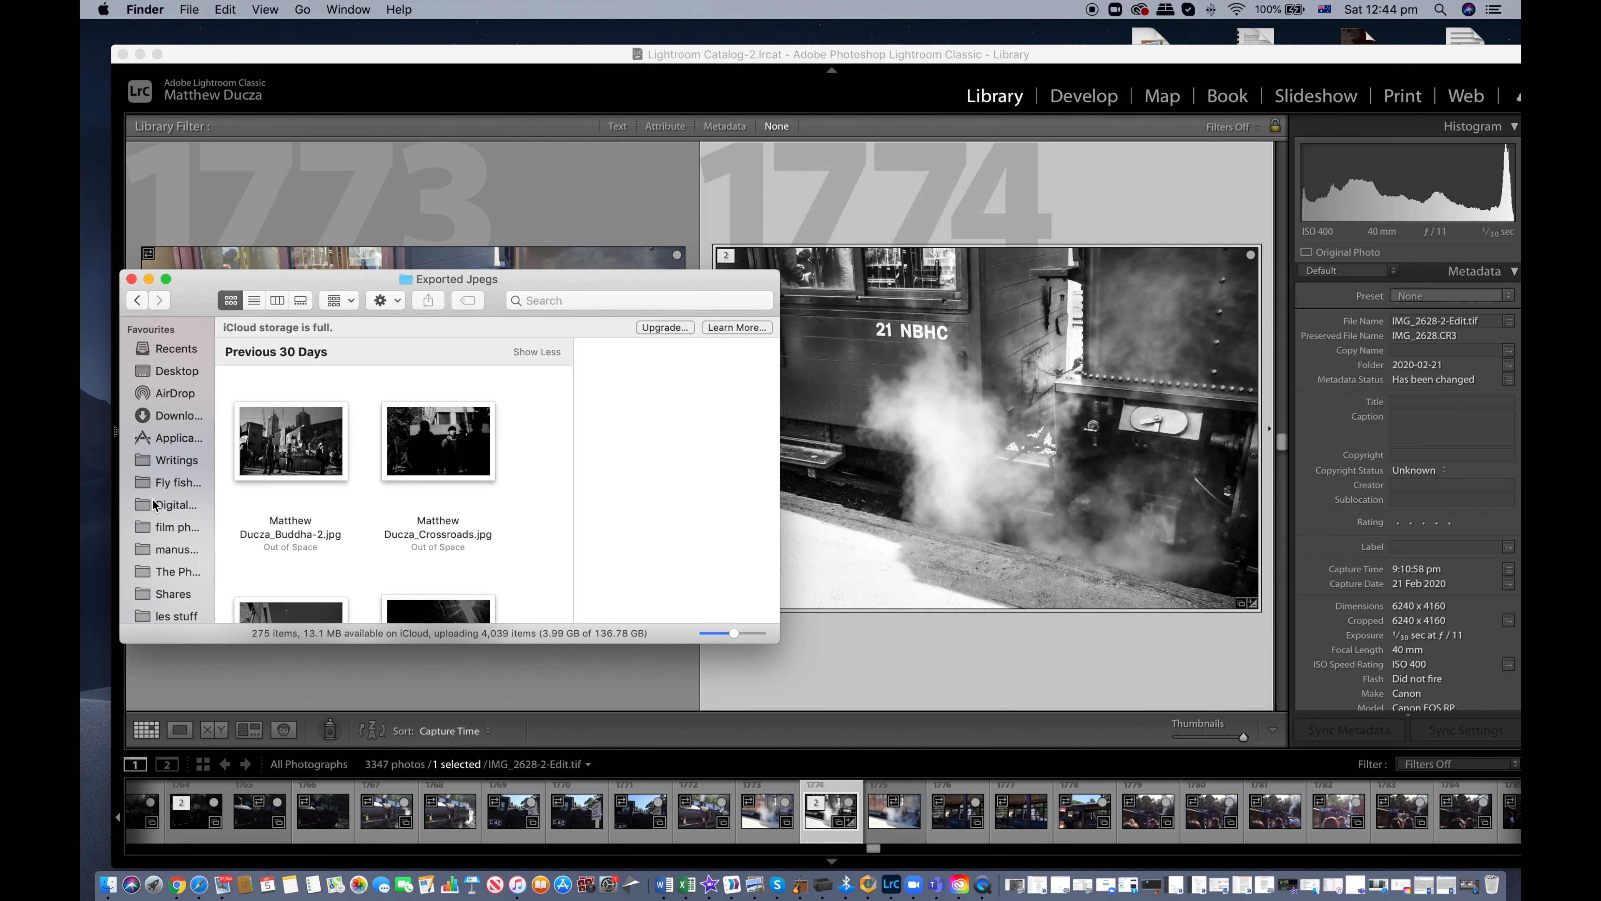
{"action": "left_click", "coordinate": [137, 299]}
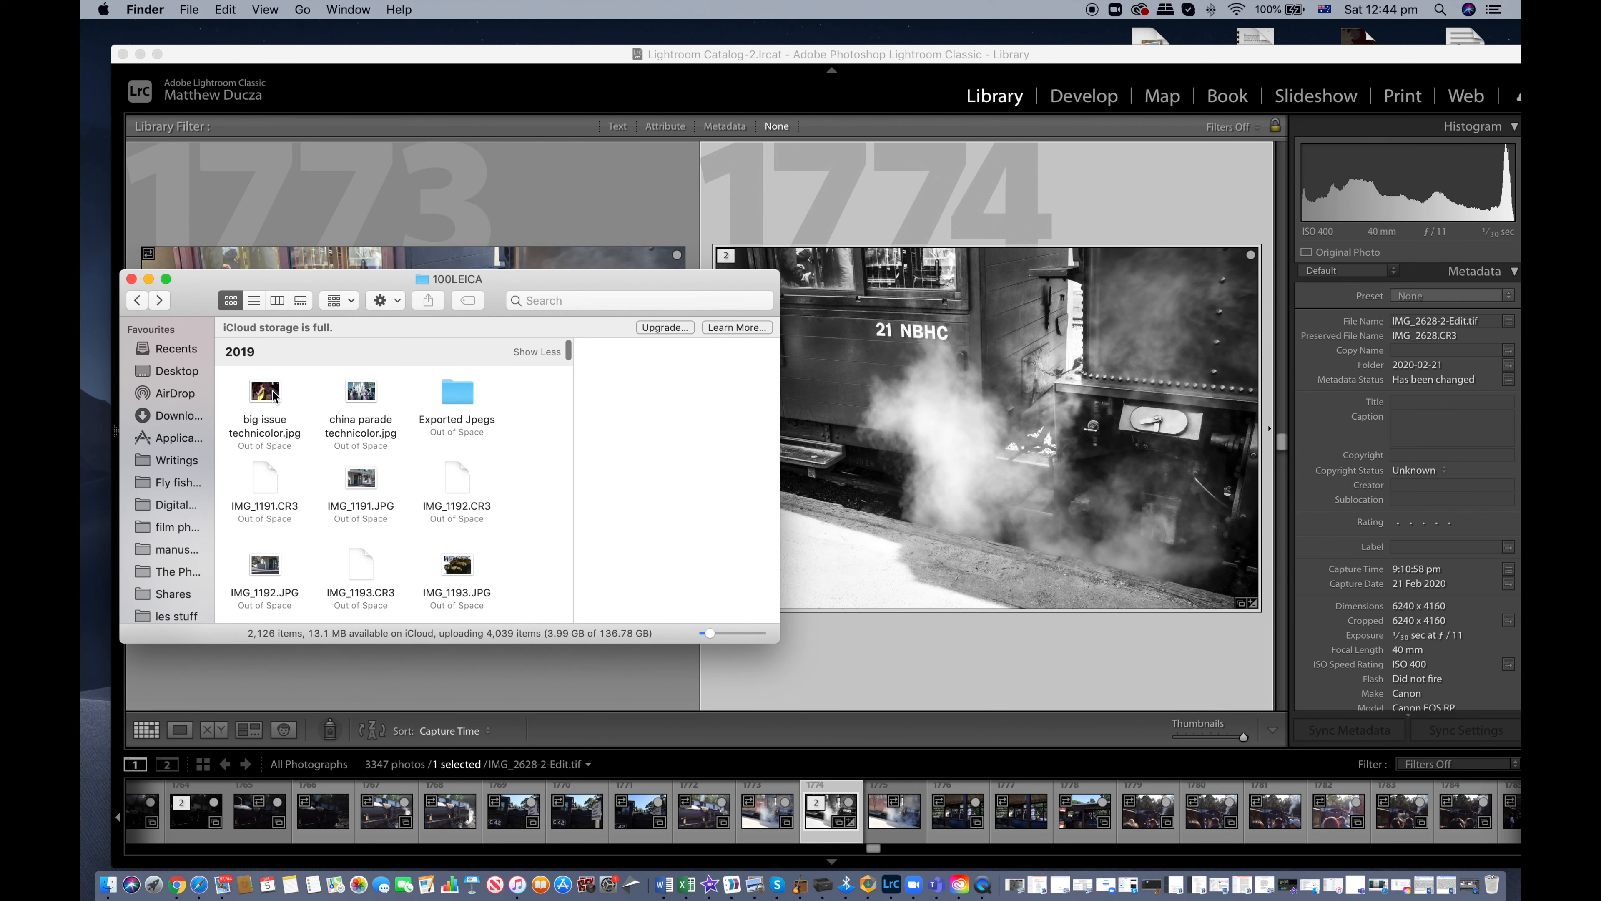
{"action": "scroll", "coordinate": [458, 455], "scroll_direction": "down", "scroll_amount": 5}
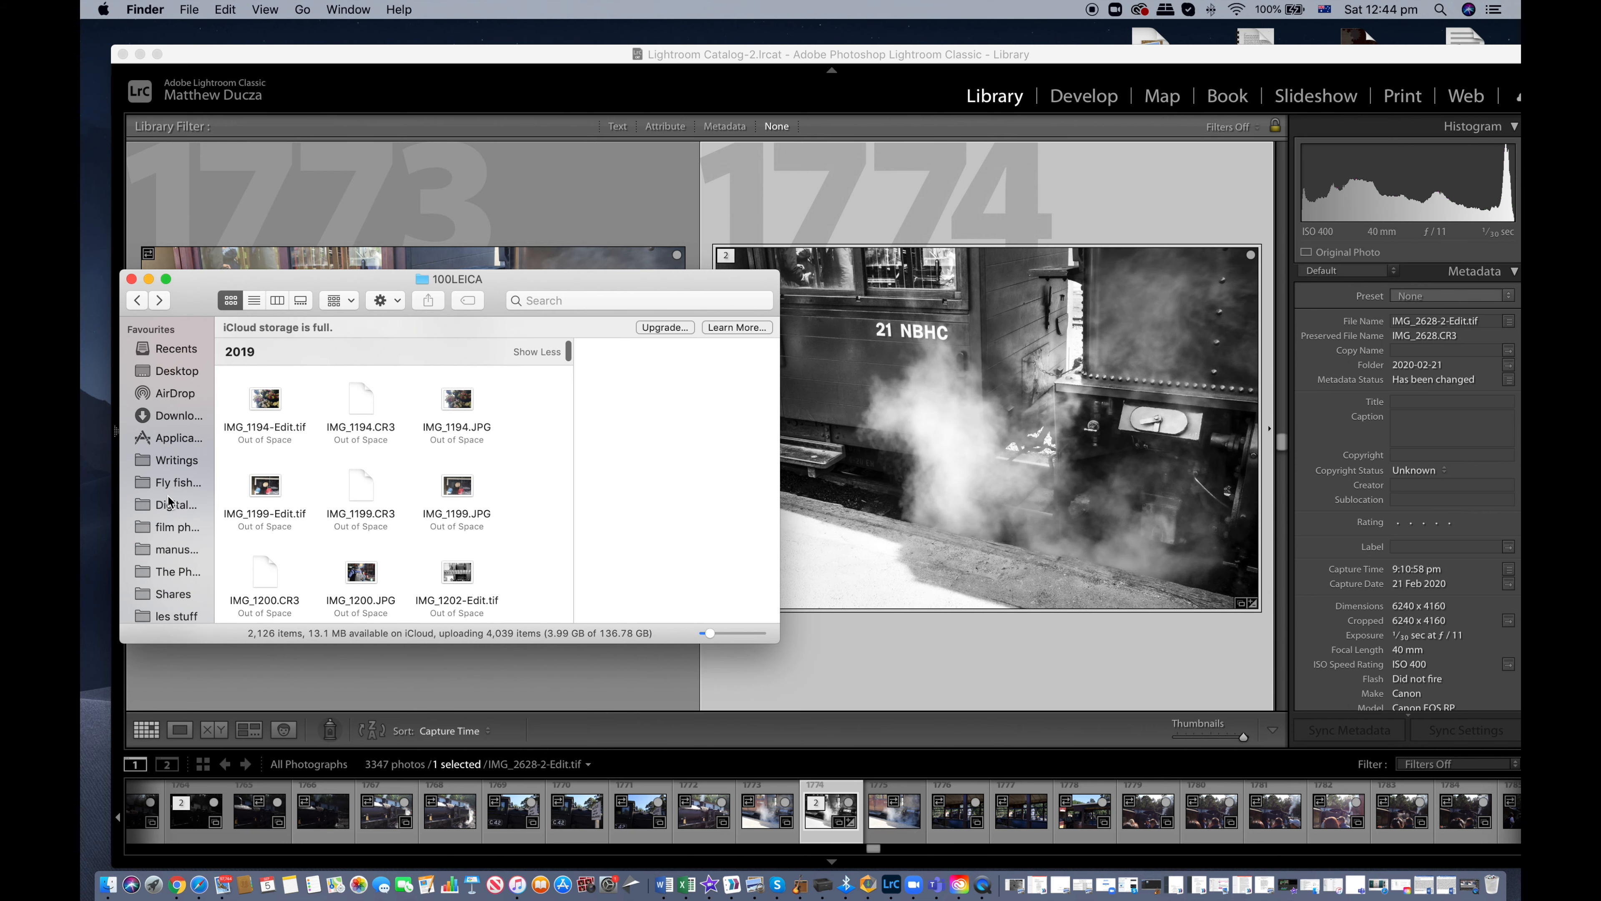
{"action": "scroll", "coordinate": [167, 505], "scroll_direction": "down", "scroll_amount": 2}
{"action": "left_click", "coordinate": [168, 546]}
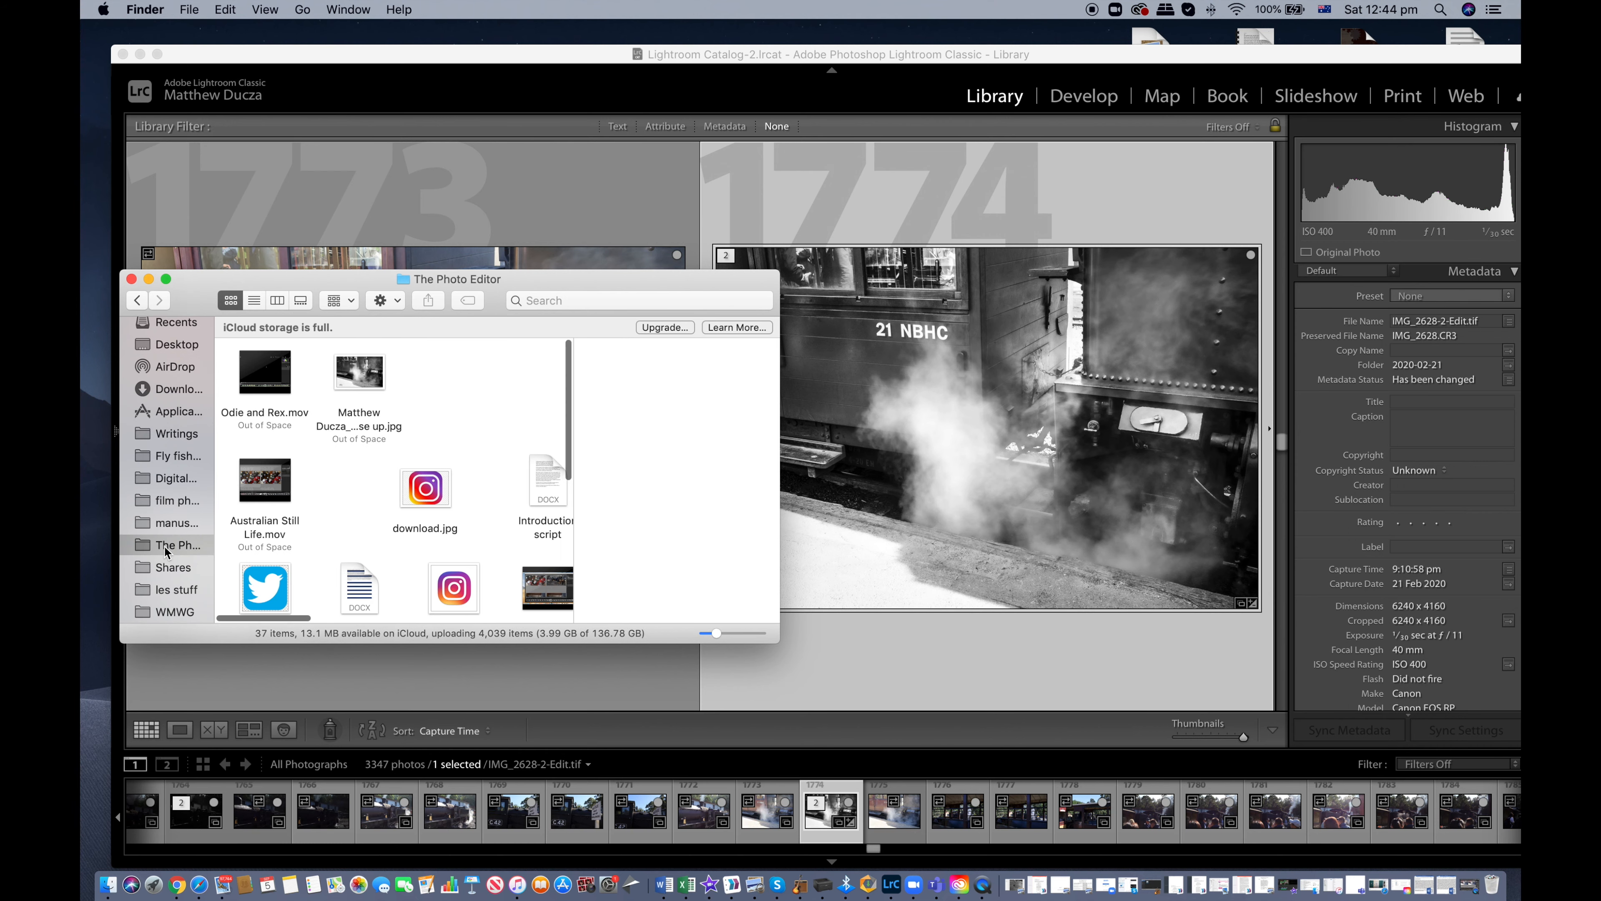
Step: Show the folder in full screen, open the exported "Smoke close up" JPEG in Preview, and view it full screen
{"action": "left_click", "coordinate": [166, 280]}
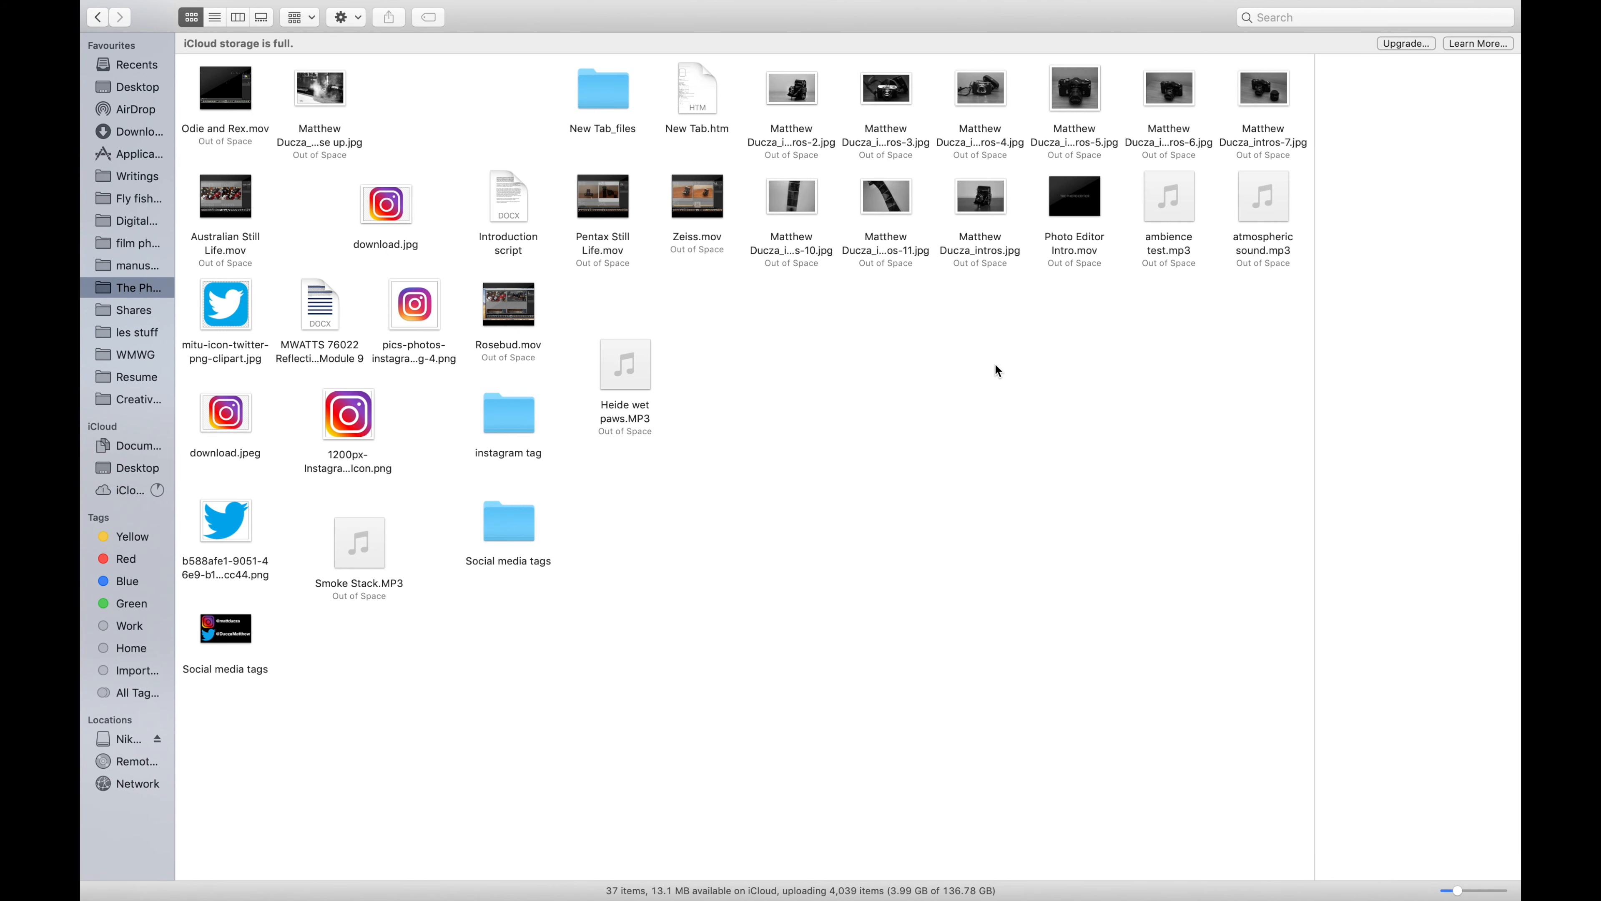
{"action": "scroll", "coordinate": [636, 186], "scroll_direction": "right", "scroll_amount": 1}
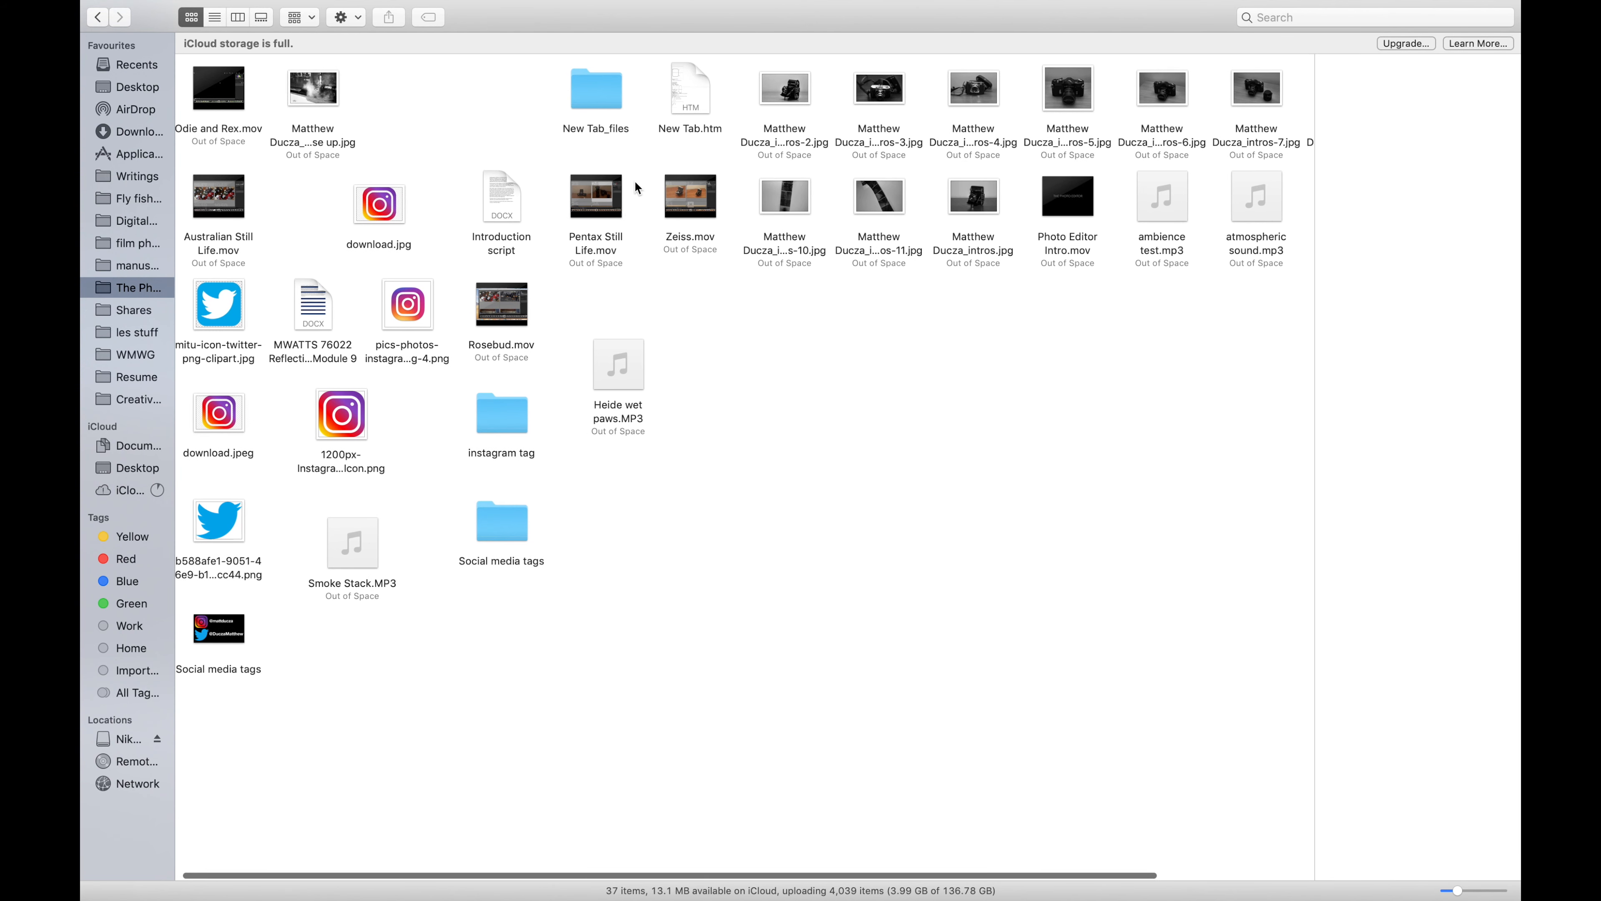
{"action": "double_click", "coordinate": [307, 90]}
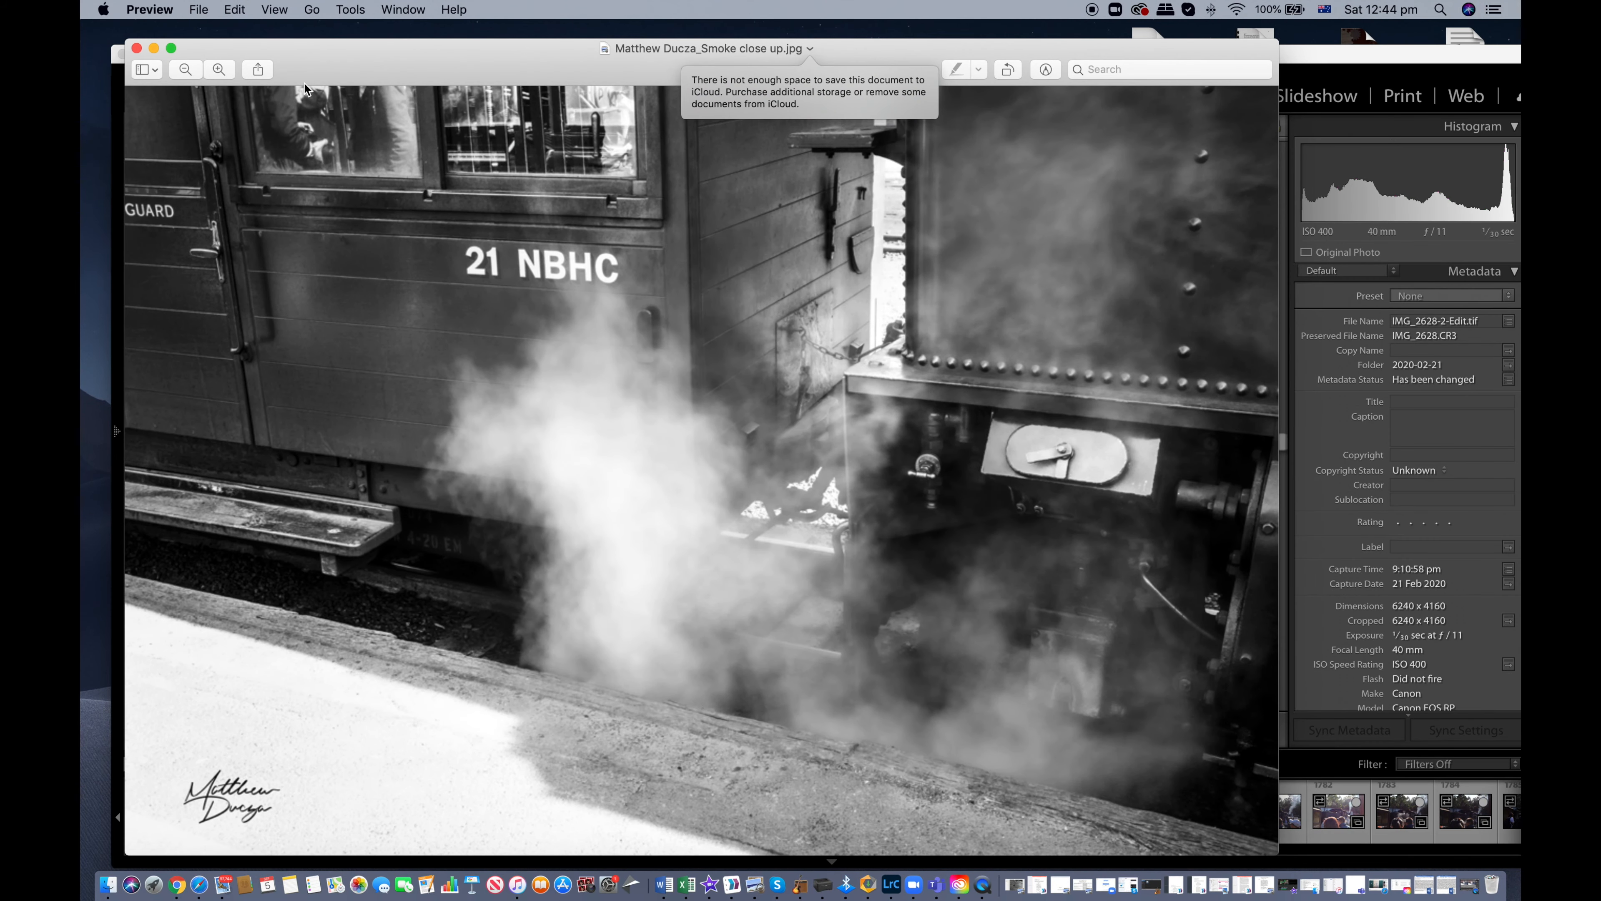
{"action": "left_click", "coordinate": [171, 57]}
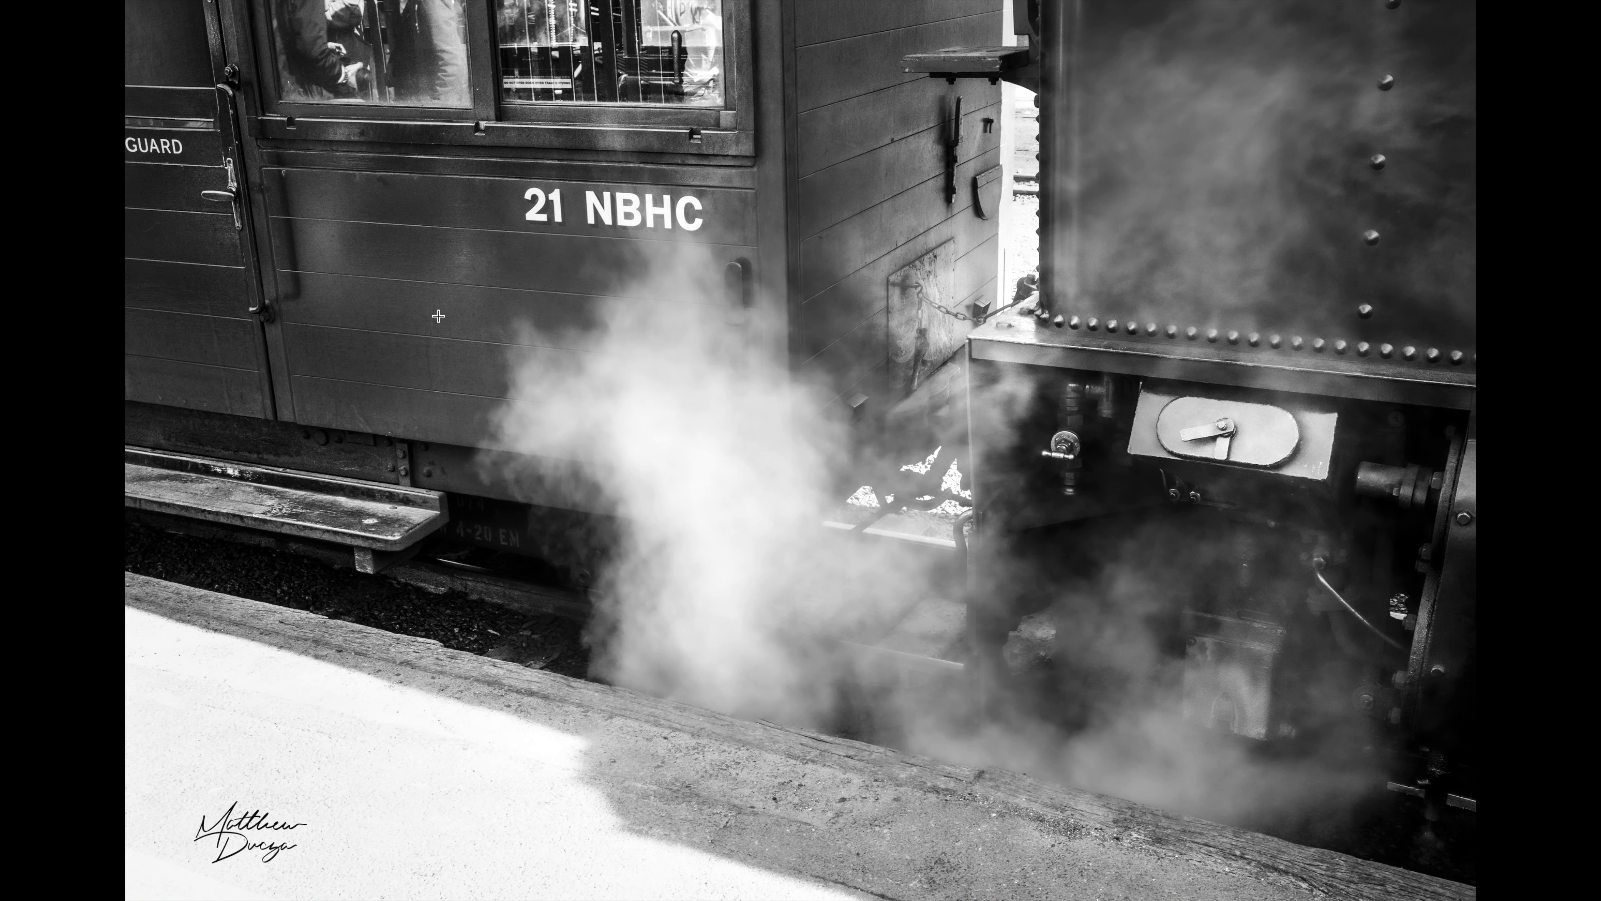